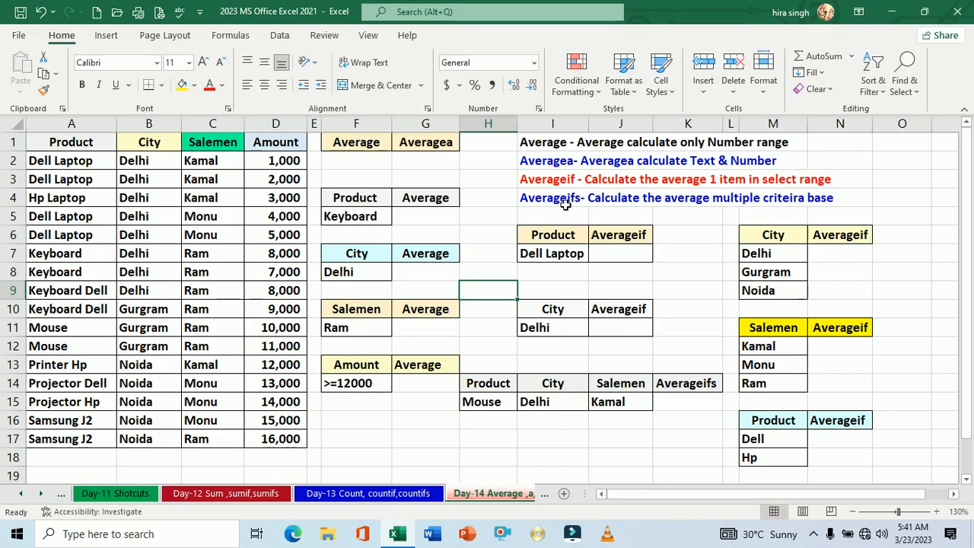
Calculate the average of the amounts in D2:D17 with the AVERAGE function in cell F2
left_click(377, 164)
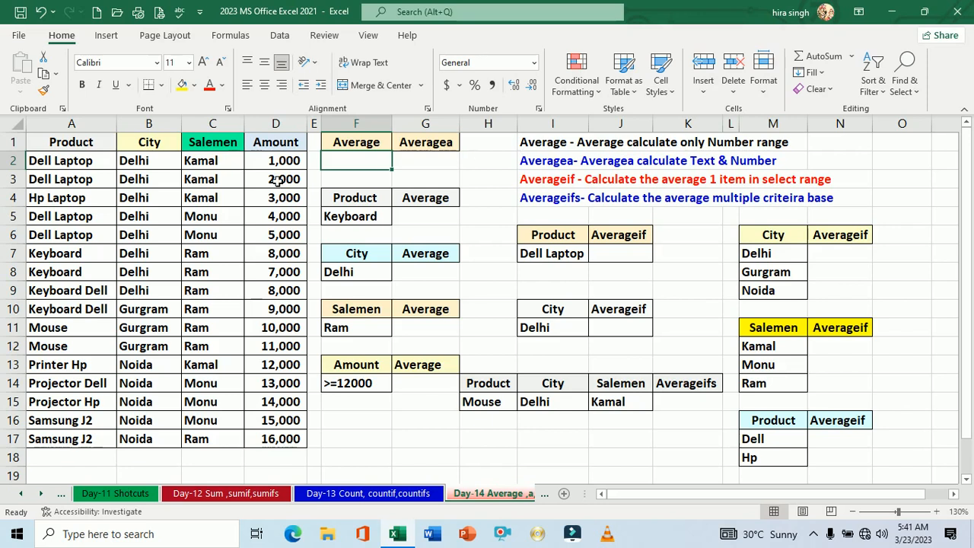
left_click_drag(284, 162, 282, 442)
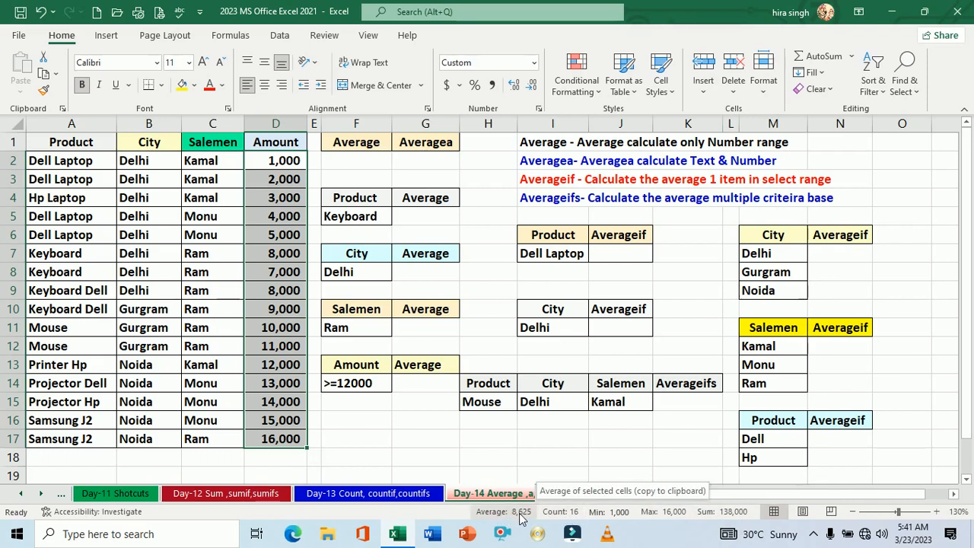
left_click(372, 435)
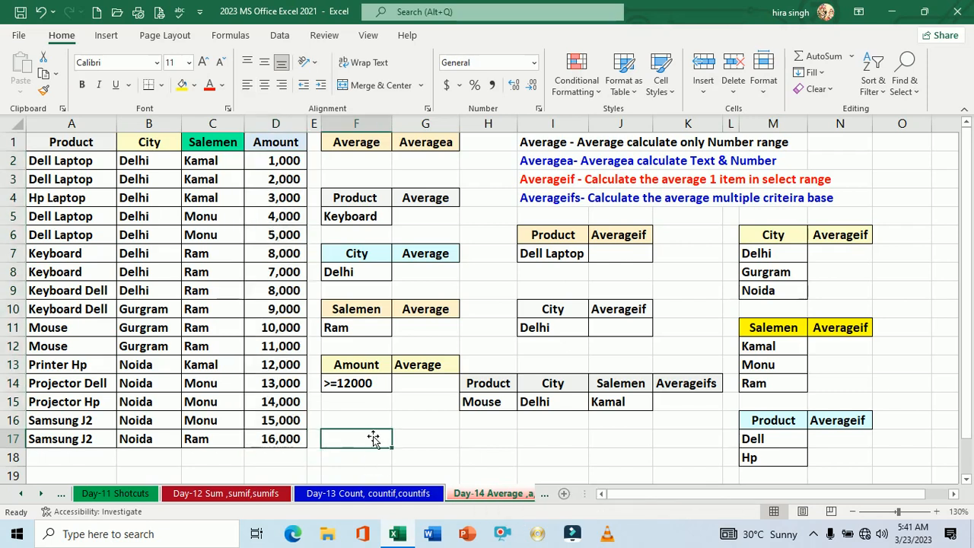
left_click(365, 164)
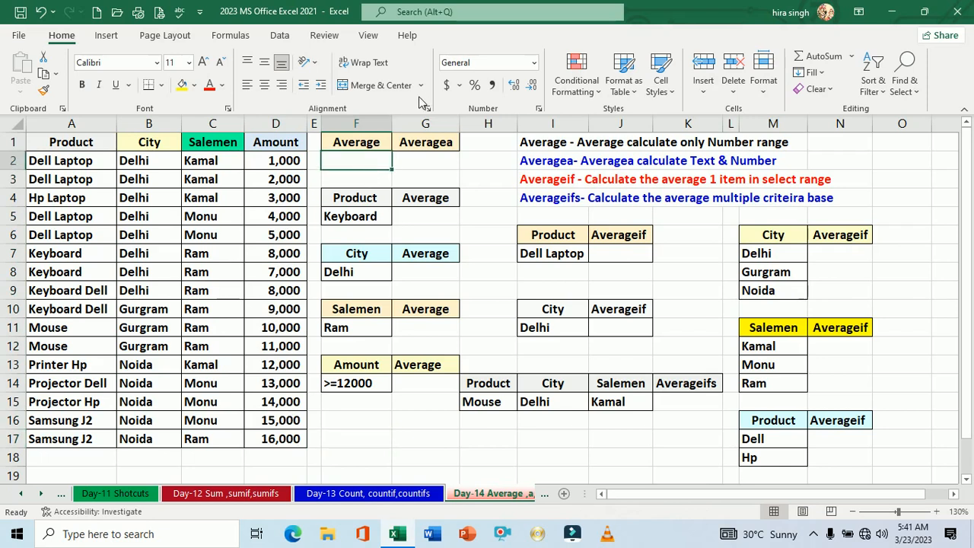
type("=")
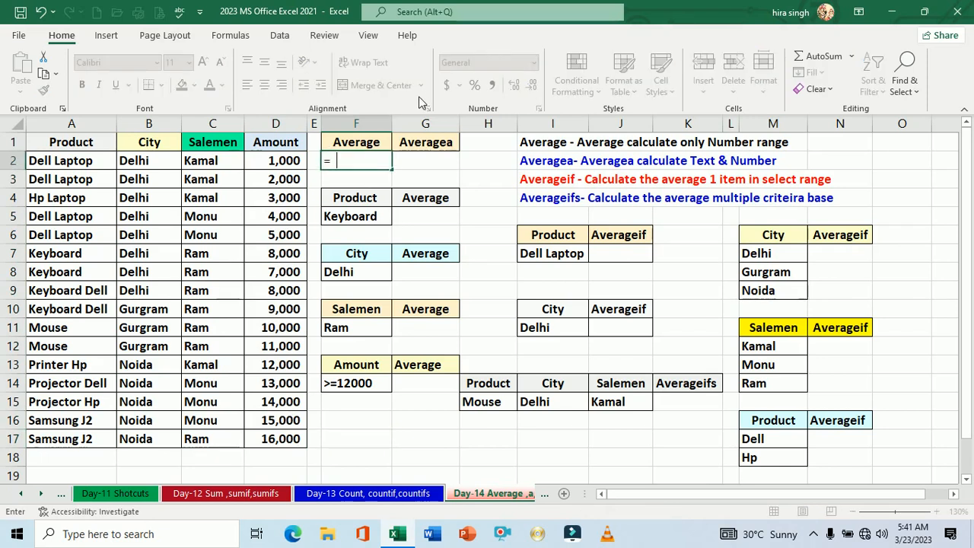
type("aver")
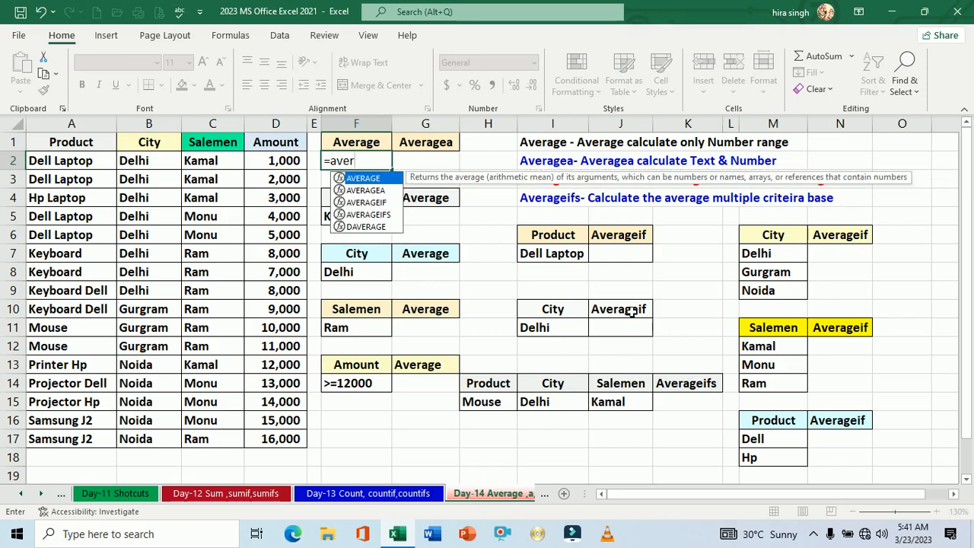
double_click(373, 185)
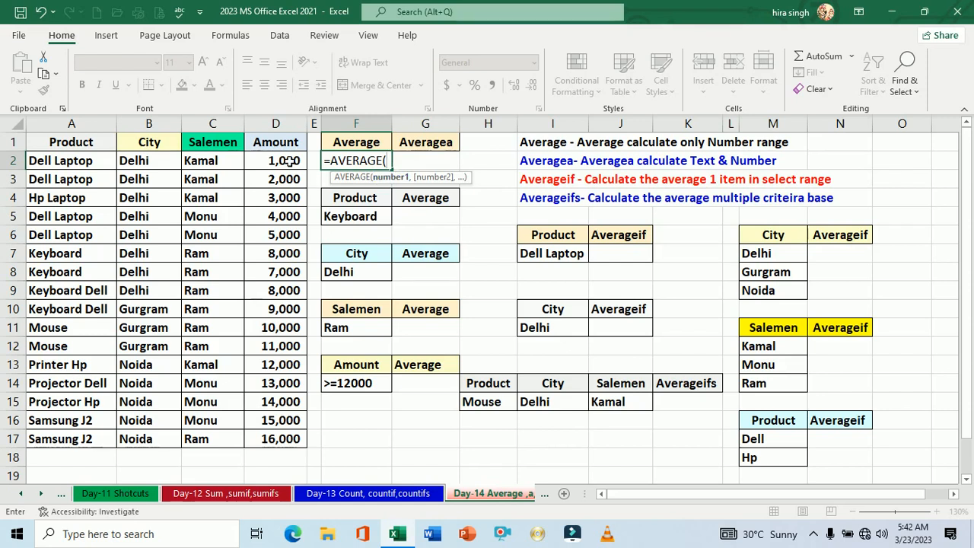
left_click_drag(289, 165, 283, 439)
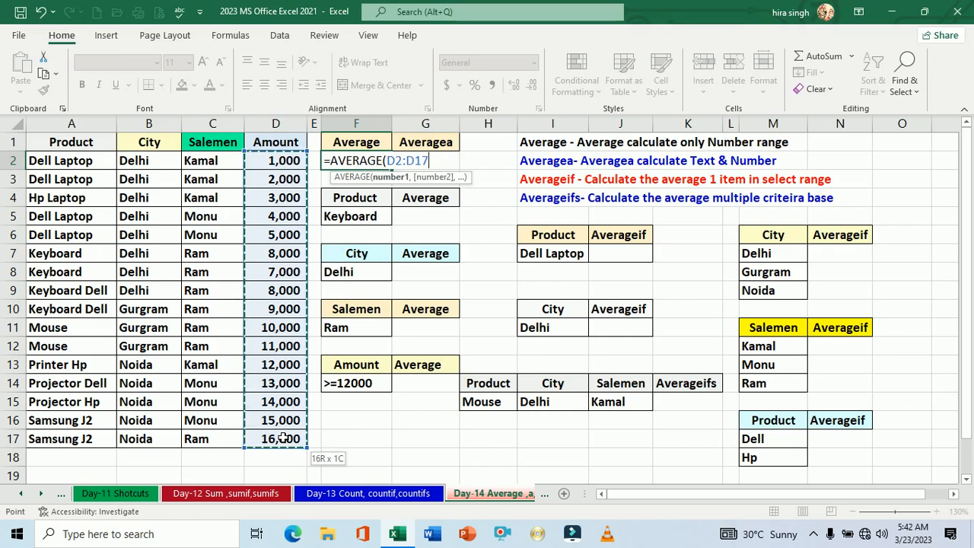
key("Return")
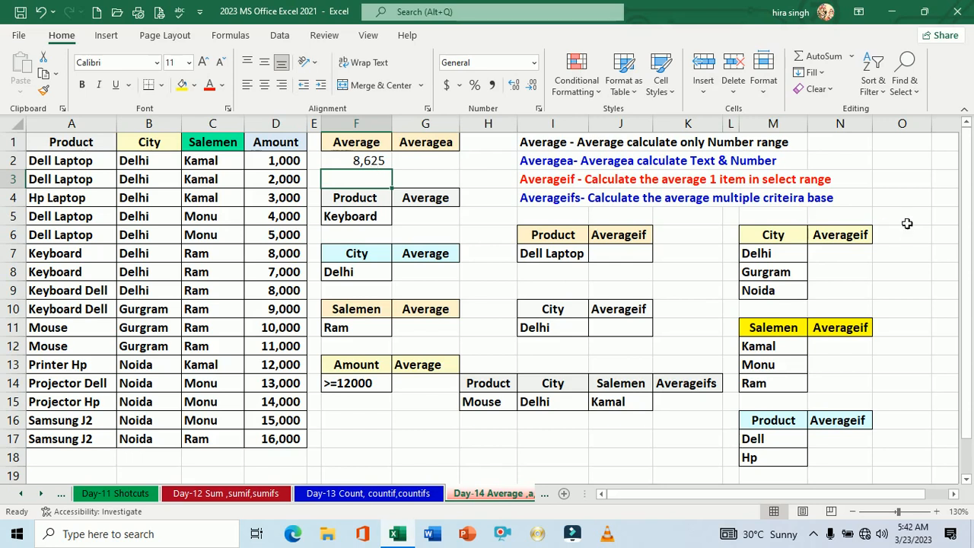
Enter a Marks list starting in cell O2, with the values 60, 80, 70, 90 and 47 below the heading
left_click(904, 166)
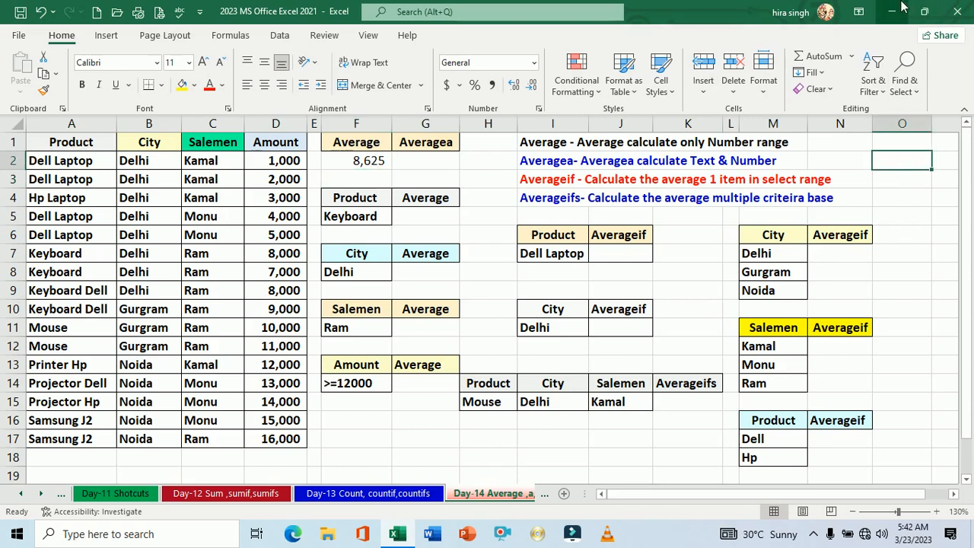
type("Marks")
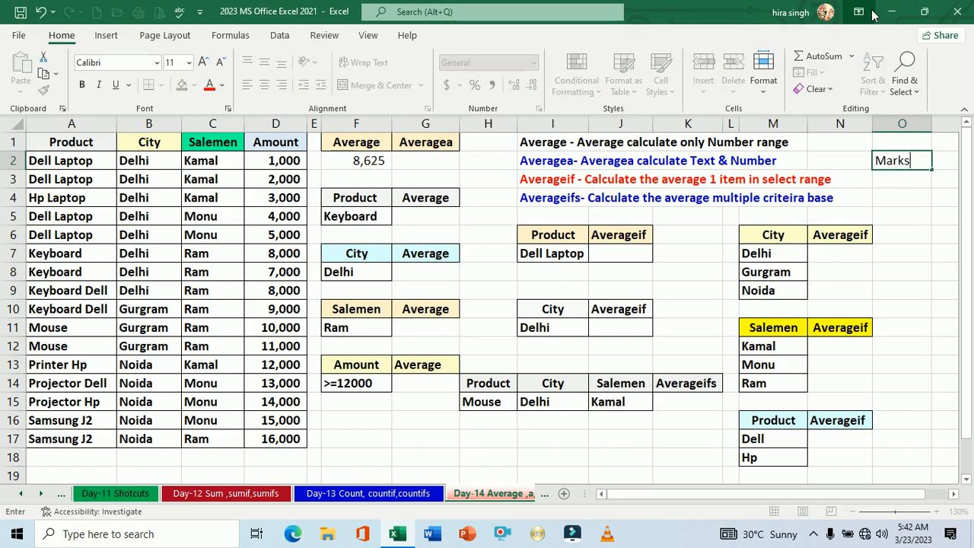
key("Return")
type("60")
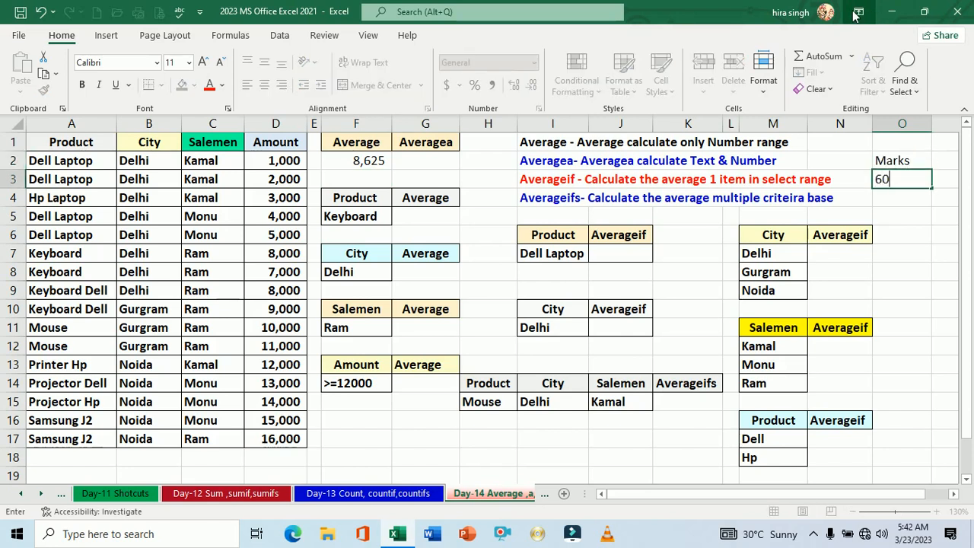
key("Return")
type("8")
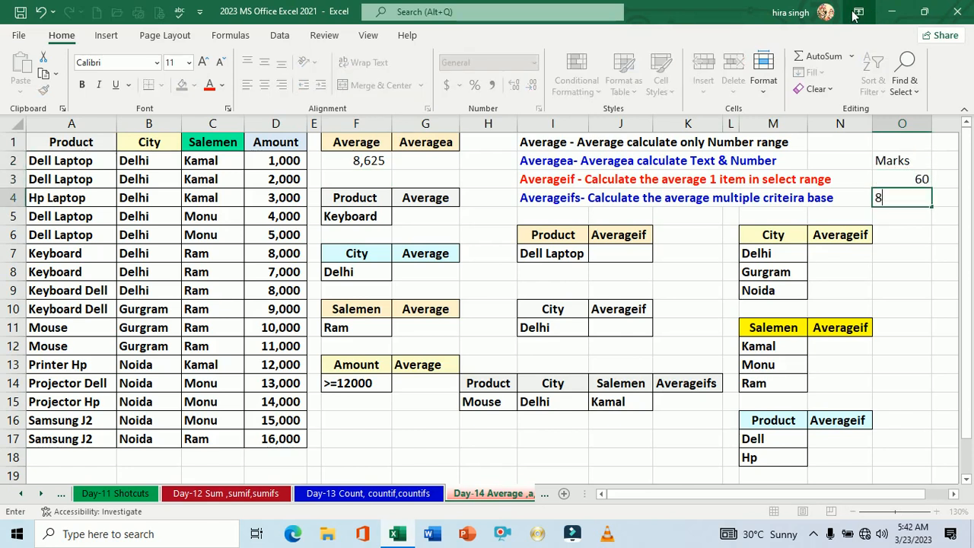
type("0")
key("Return")
type("70")
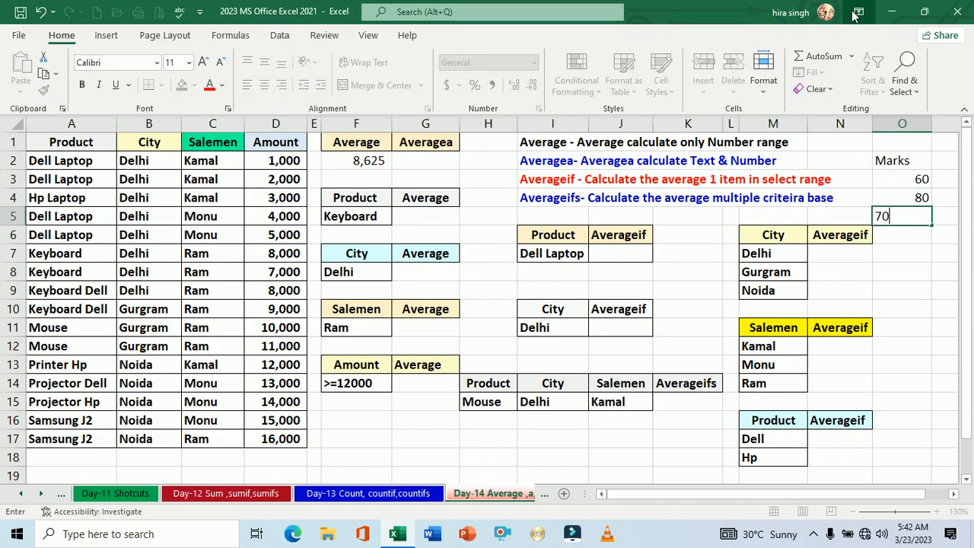
key("Return")
type("90")
key("Return")
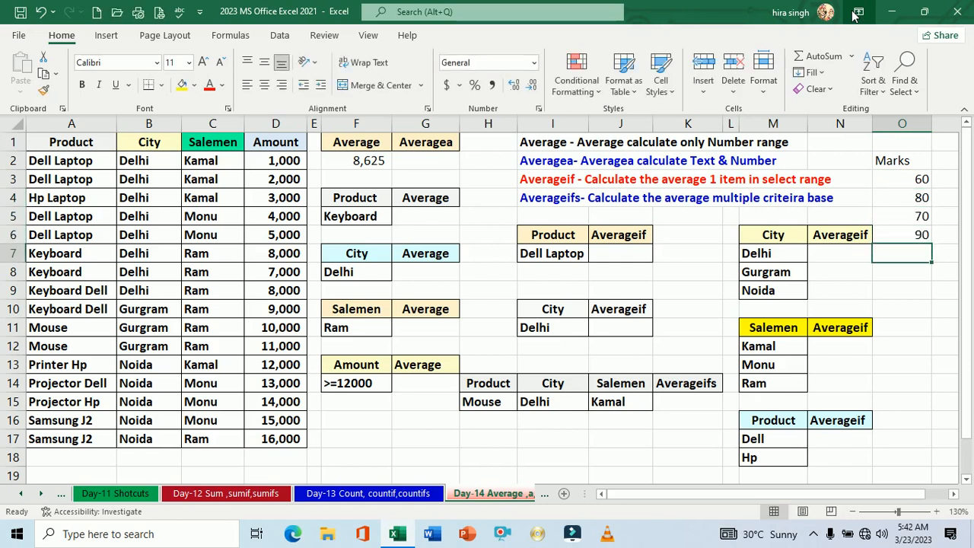
type("4")
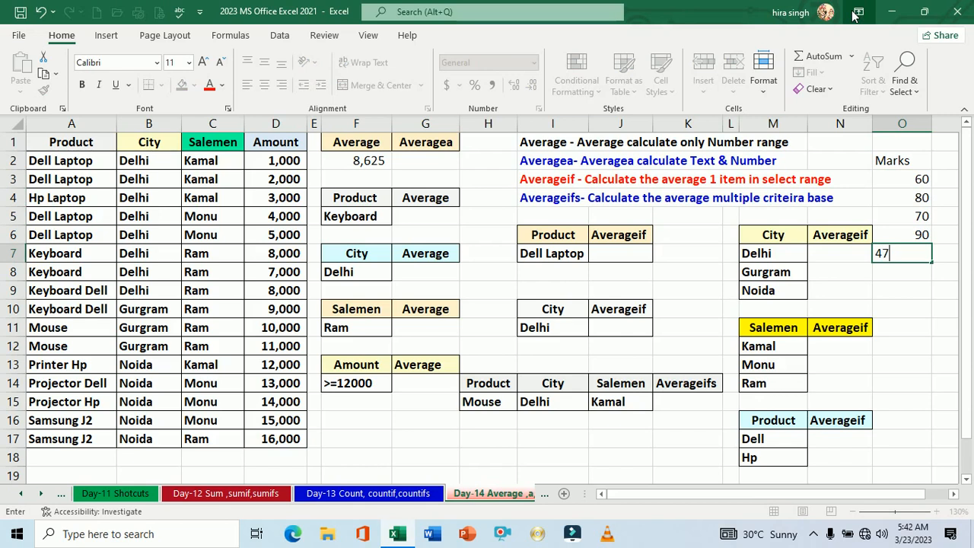
type("7")
key("Return")
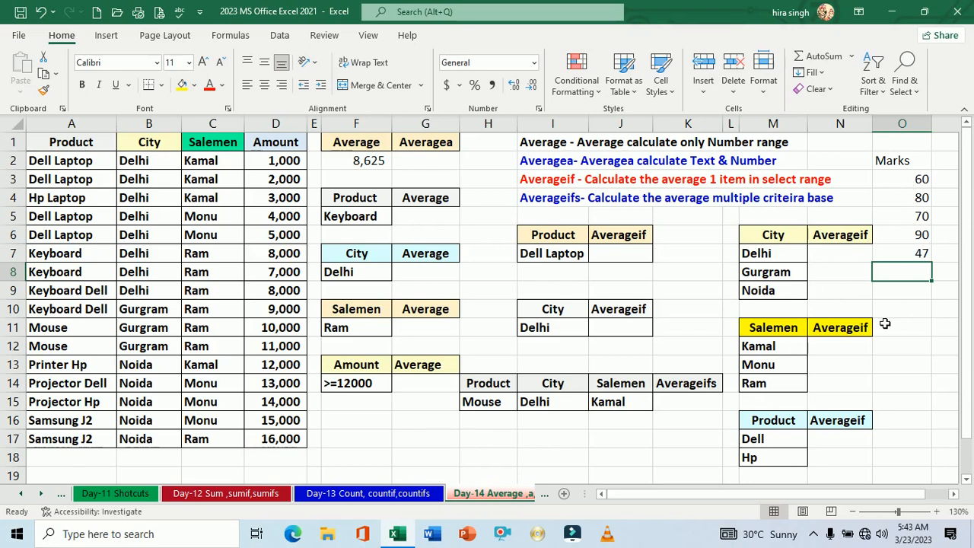
Total the marks in cell O8 with AutoSum
key("Return")
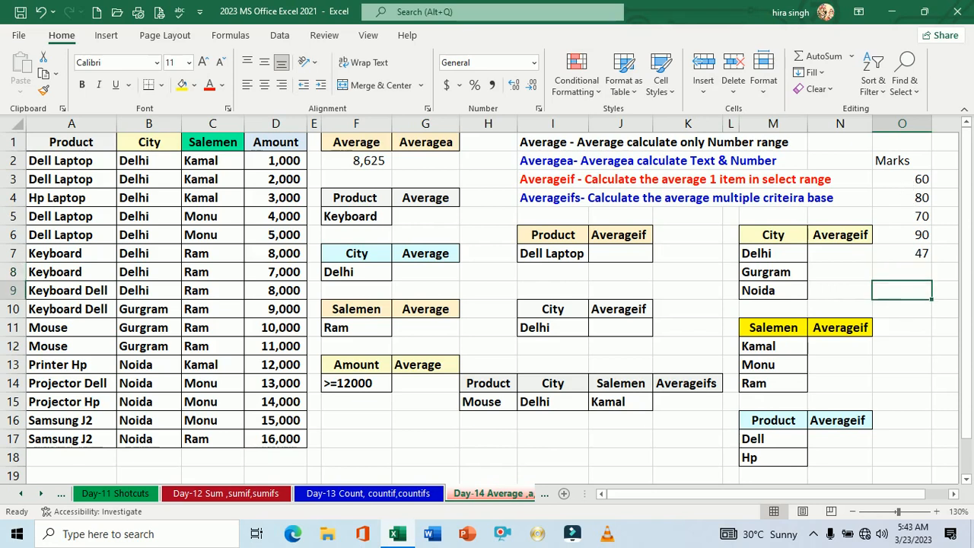
left_click(908, 275)
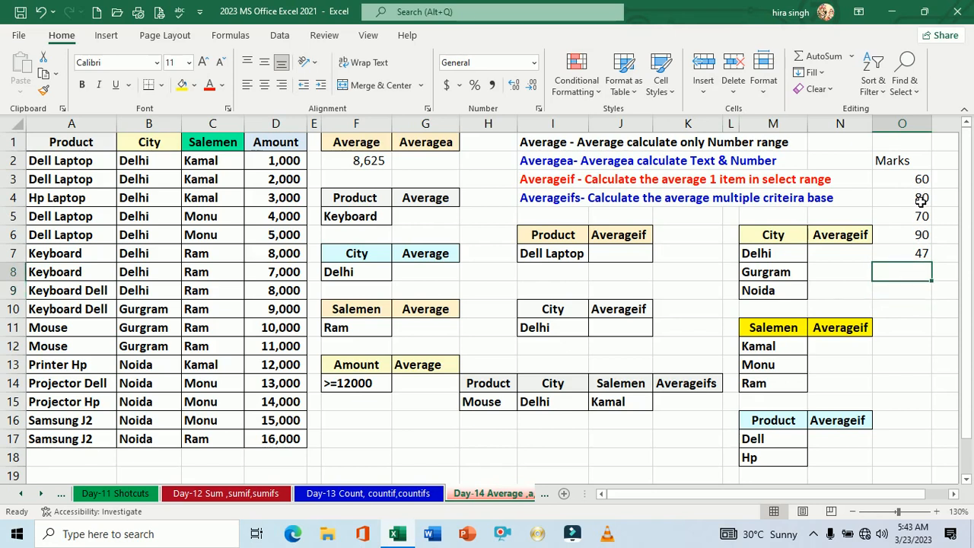
left_click(825, 60)
key("Return")
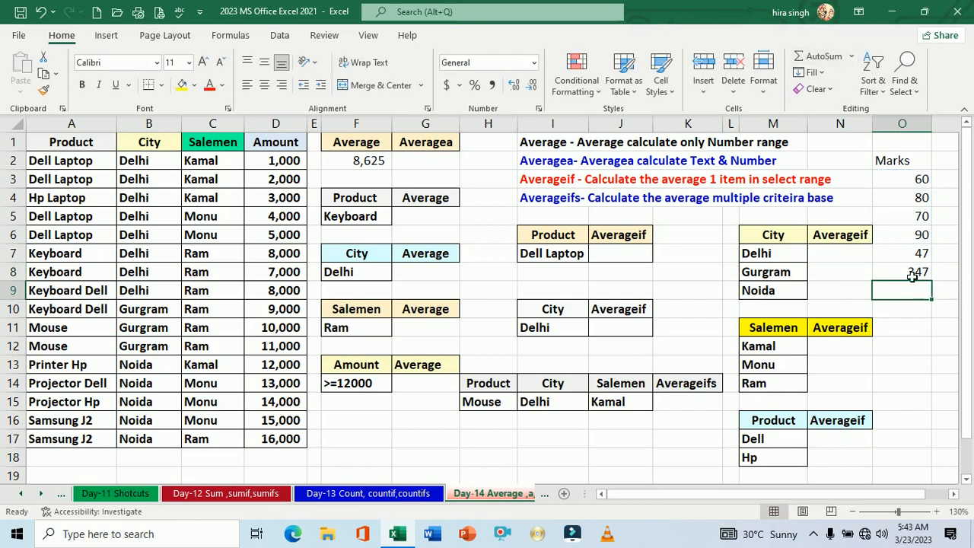
Calculate the marks' average manually in cell O9 by dividing the total in O8 by 5
left_click(911, 181)
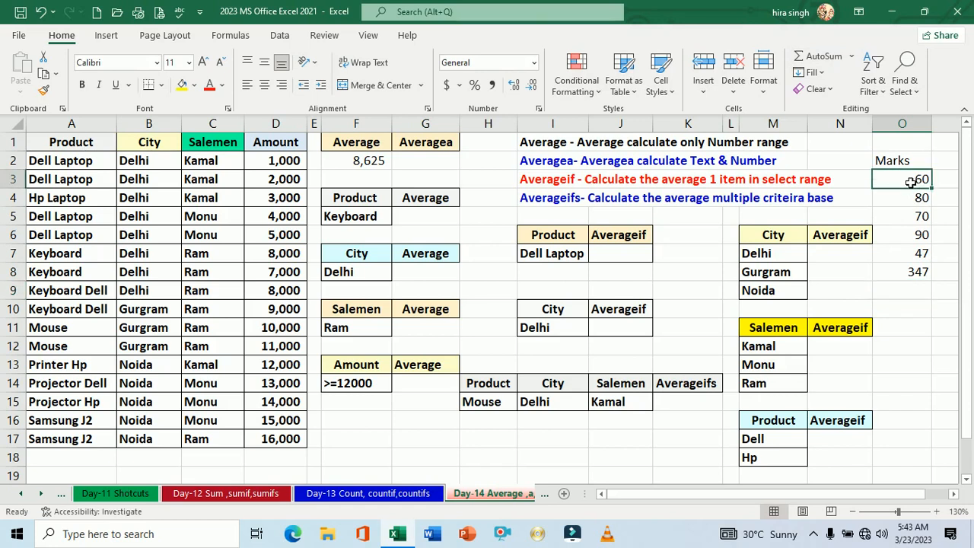
left_click_drag(910, 181, 914, 253)
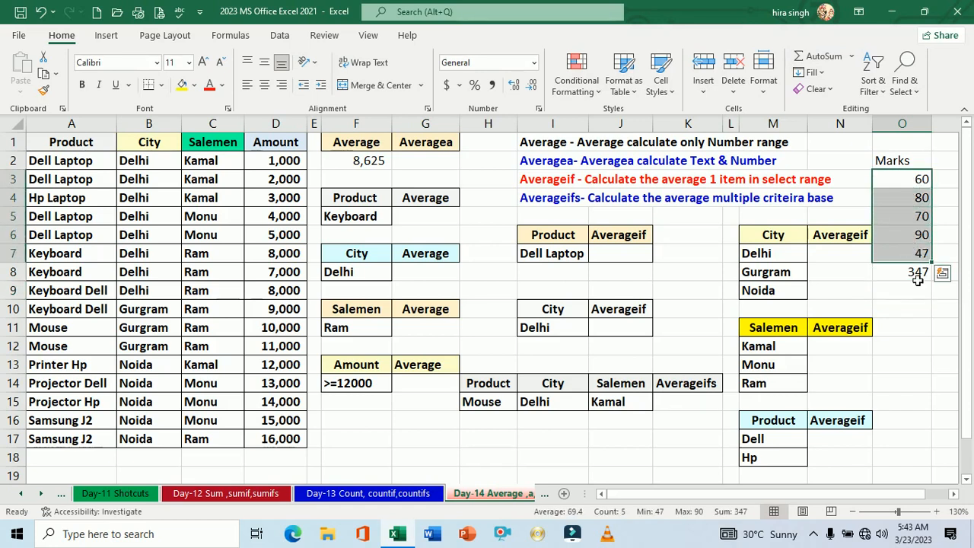
left_click(918, 274)
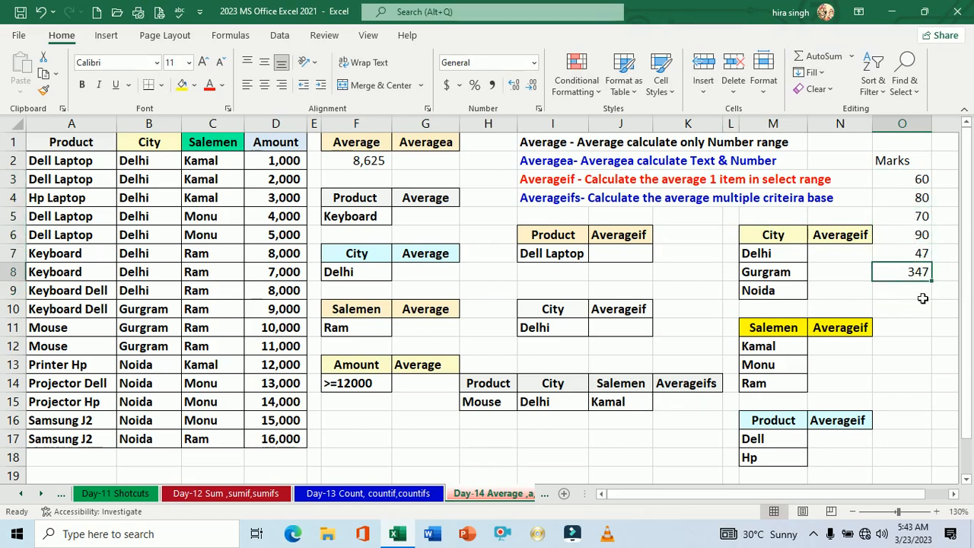
left_click(923, 298)
type("=")
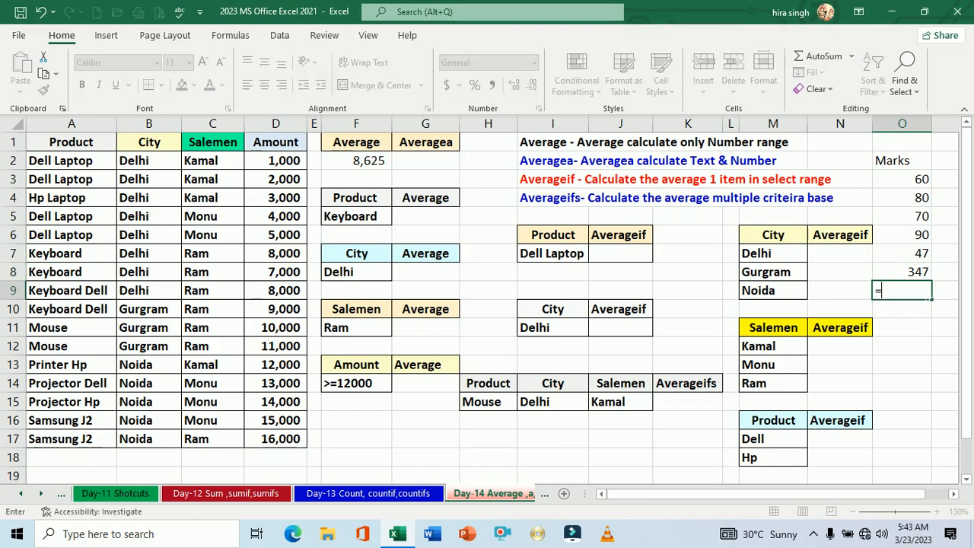
left_click(921, 274)
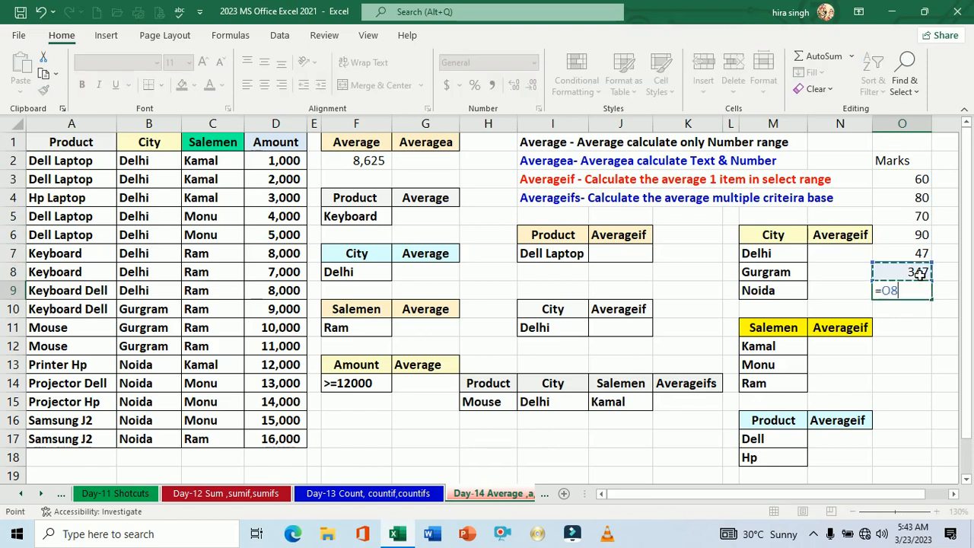
type("/5")
key("Return")
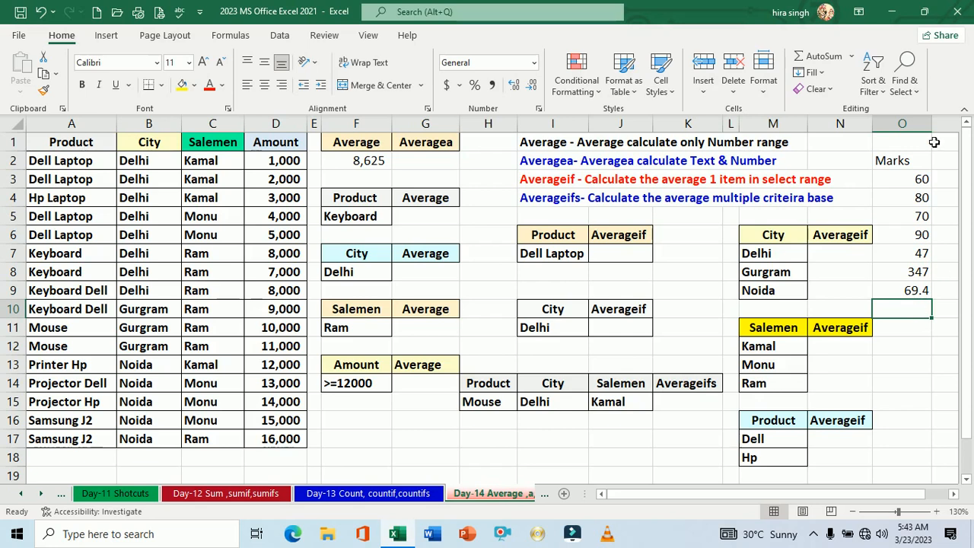
Calculate the average of the marks in O3:O7 with the AVERAGE function in cell O10
type("=")
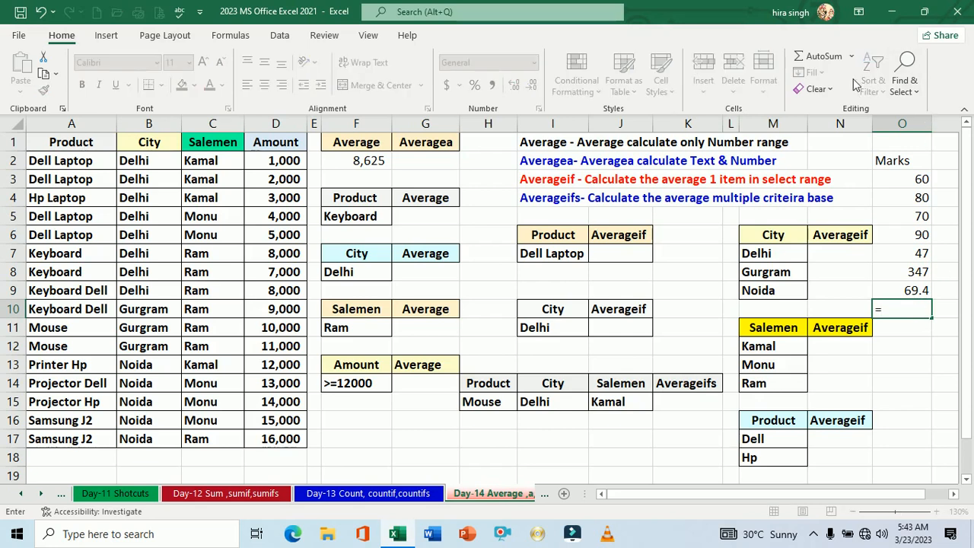
type("ave")
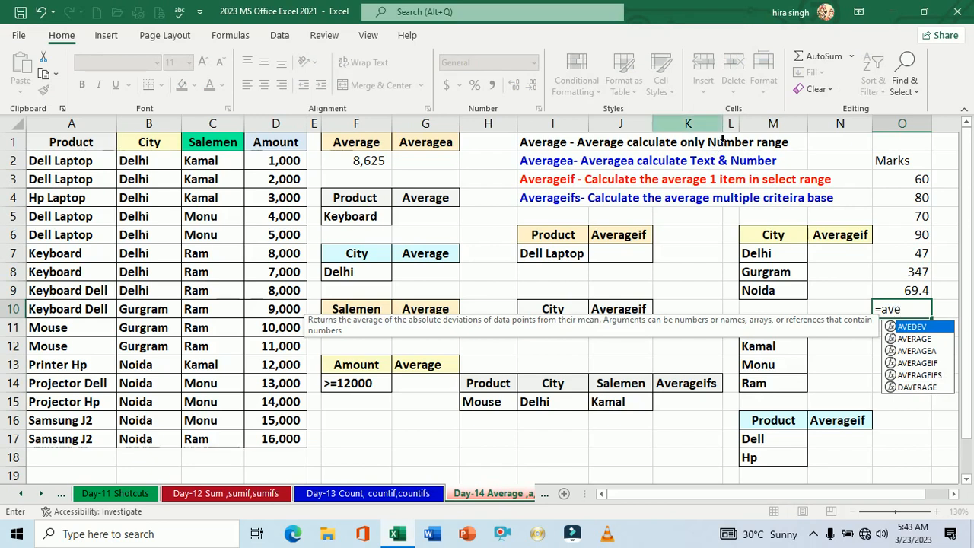
key("Down")
key("Tab")
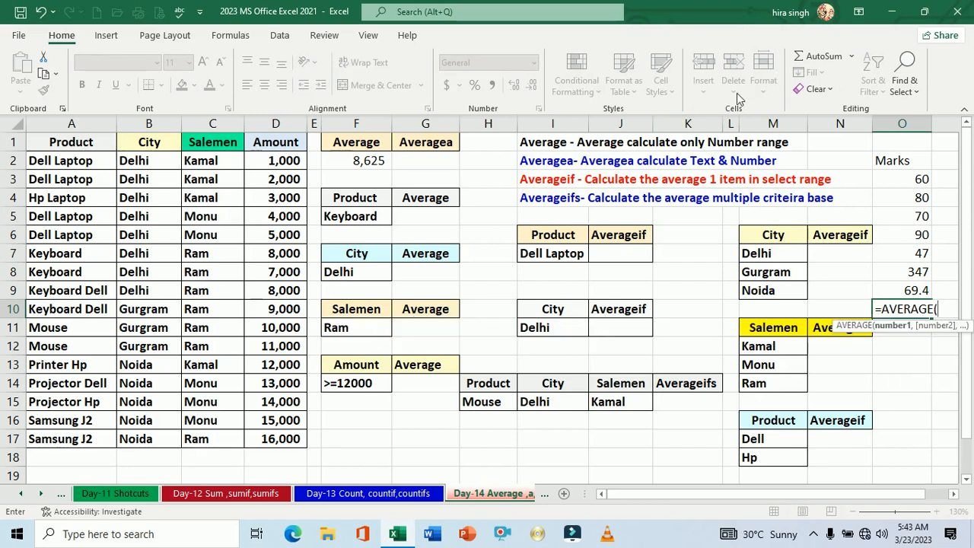
left_click(917, 181)
left_click_drag(917, 180, 919, 254)
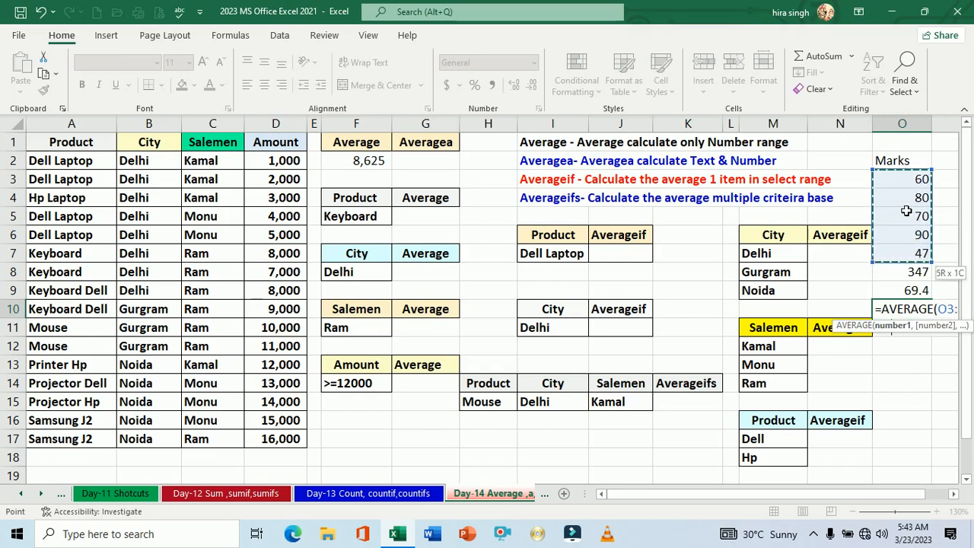
key("Return")
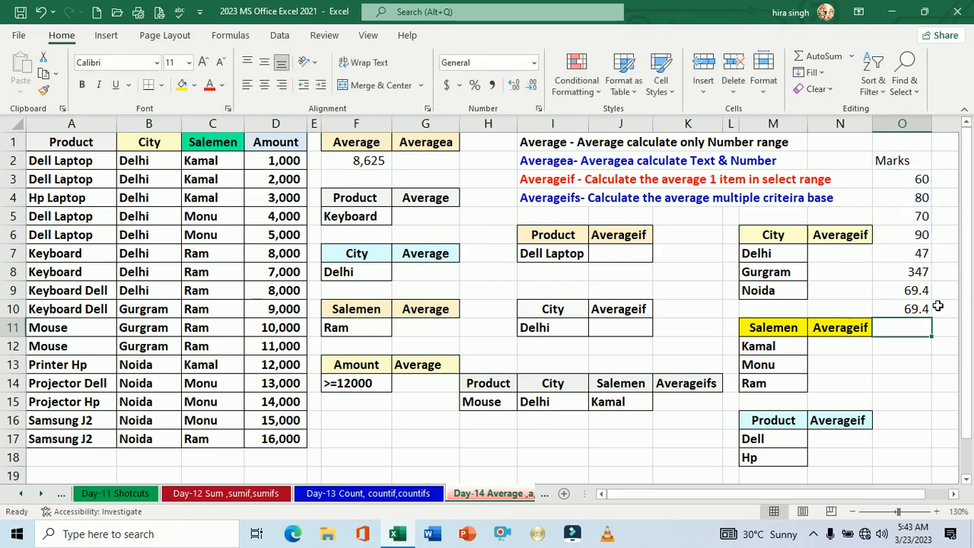
Replace the third mark, in cell O5, with the text Ab and select the marks total
left_click(900, 312)
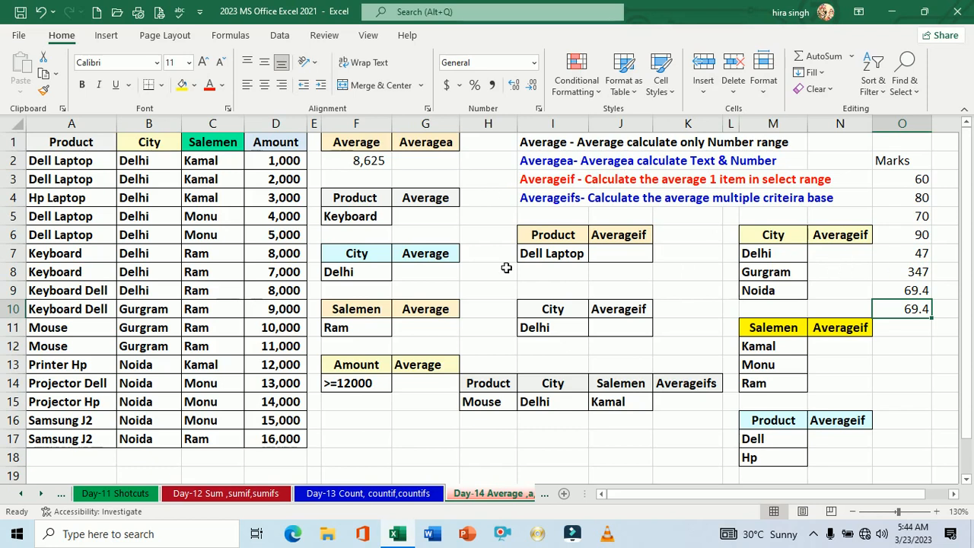
left_click(922, 220)
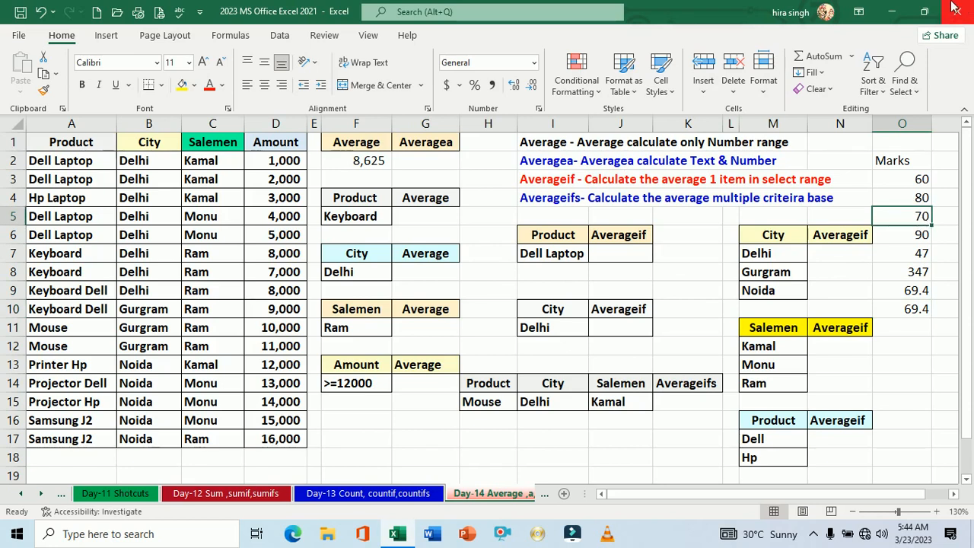
type("Ab")
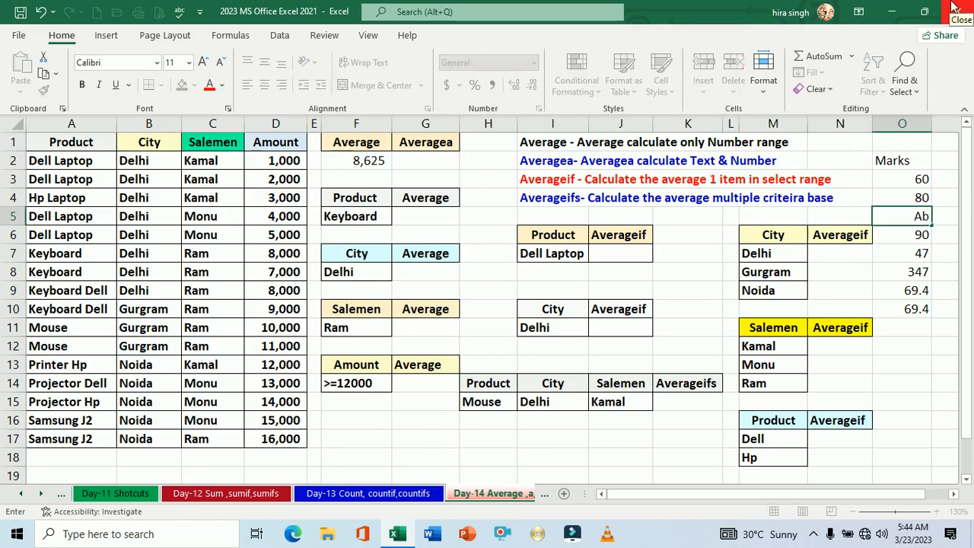
key("Return")
key("Down")
key("Down")
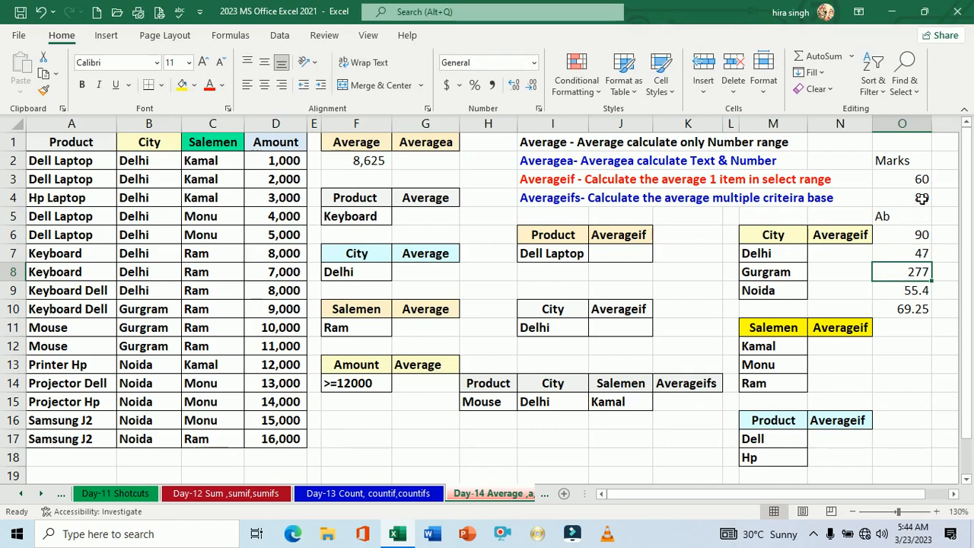
Divide the marks total in O8 by 4 in cell O12 and clear the earlier manual average from O9
left_click_drag(921, 185, 927, 257)
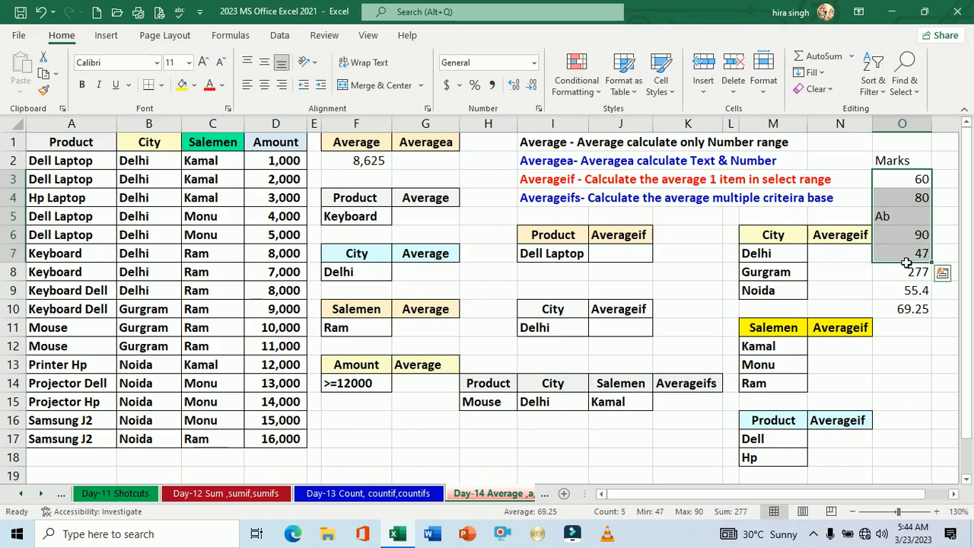
left_click(913, 347)
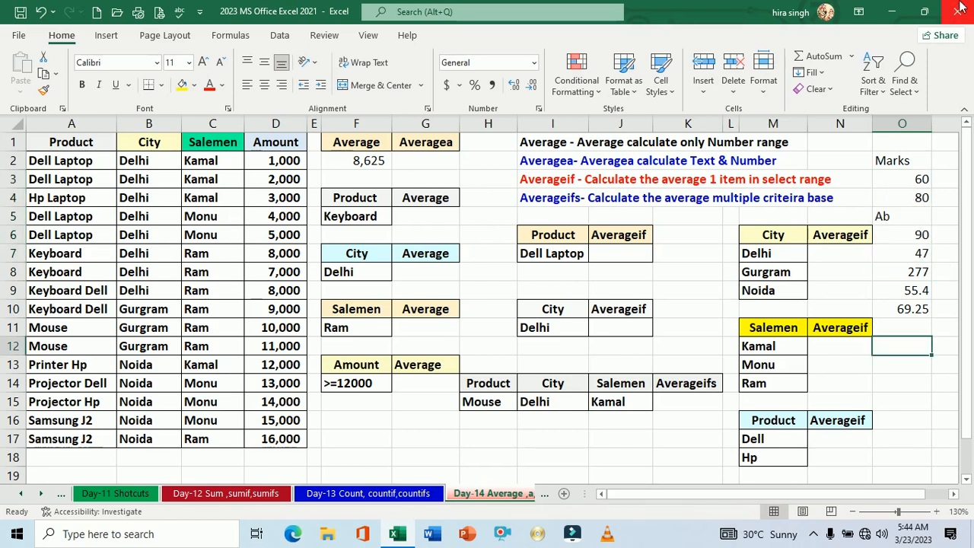
type("=")
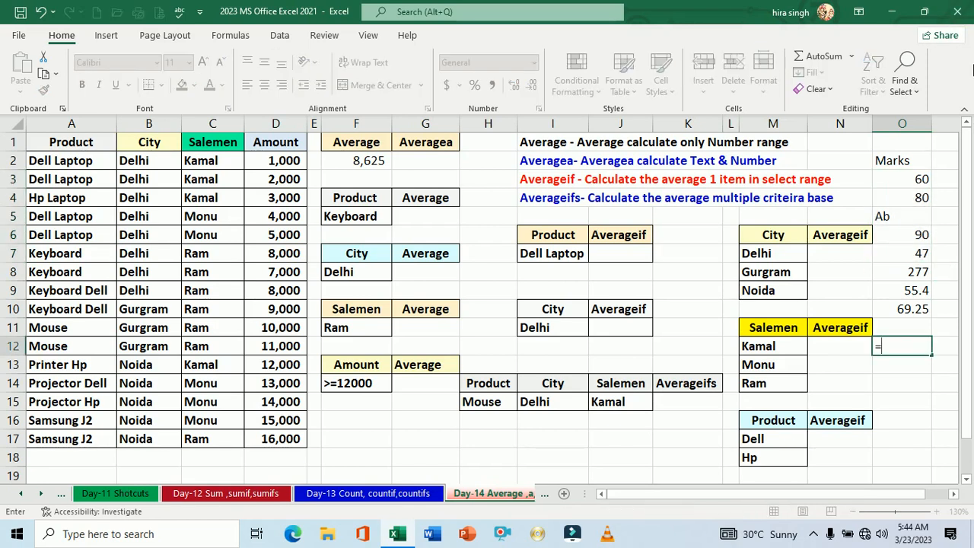
left_click(901, 275)
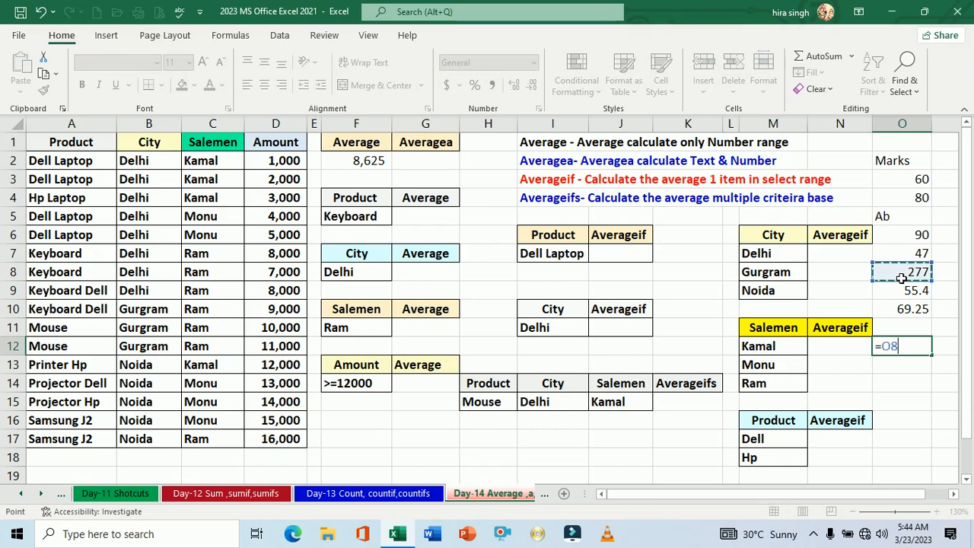
type("/4")
key("Return")
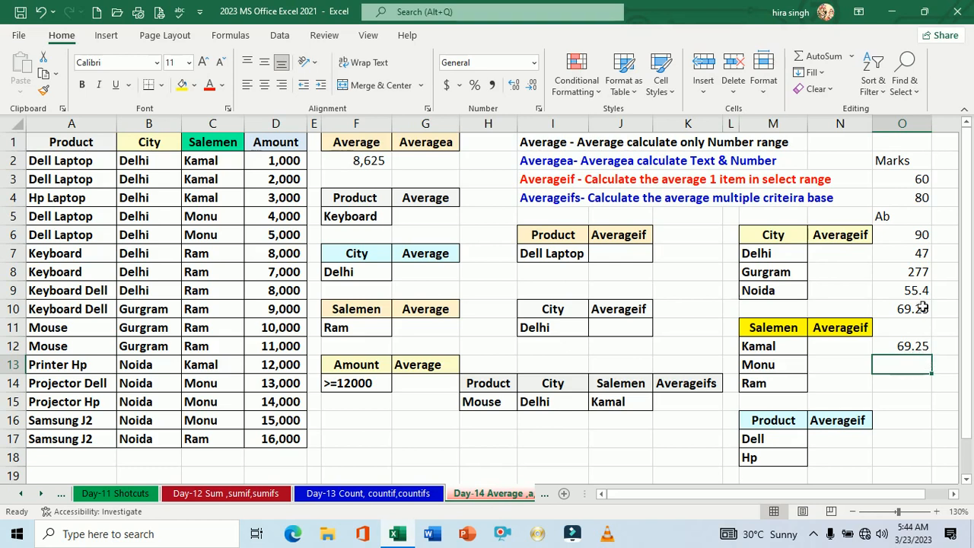
left_click(920, 293)
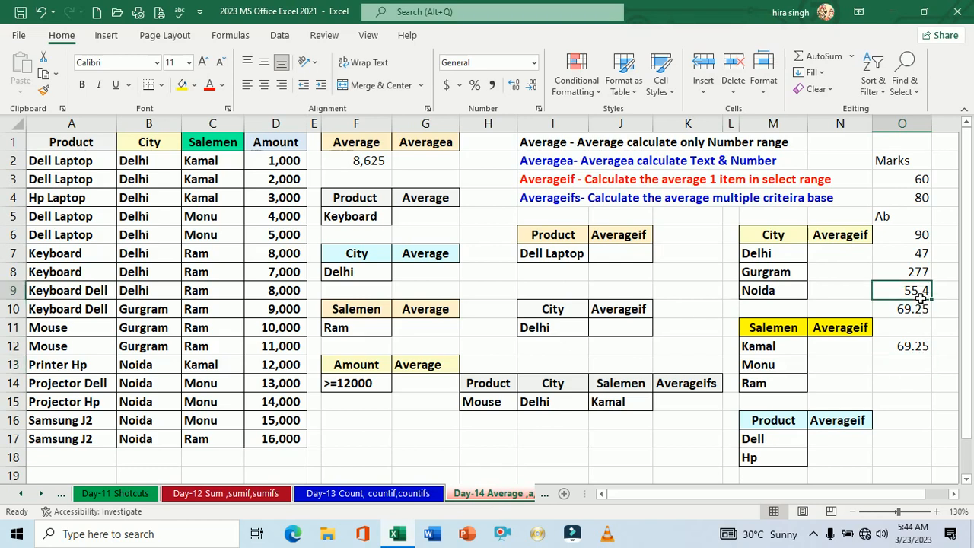
key("Delete")
Calculate the average of the marks in O3:O7, counting text, with the AVERAGEA function in cell O13
left_click(915, 373)
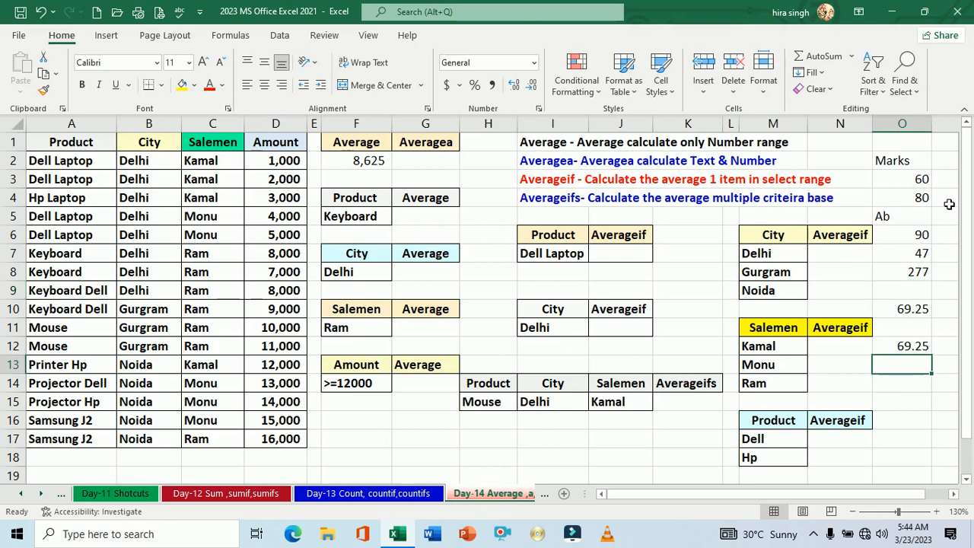
type("=ave")
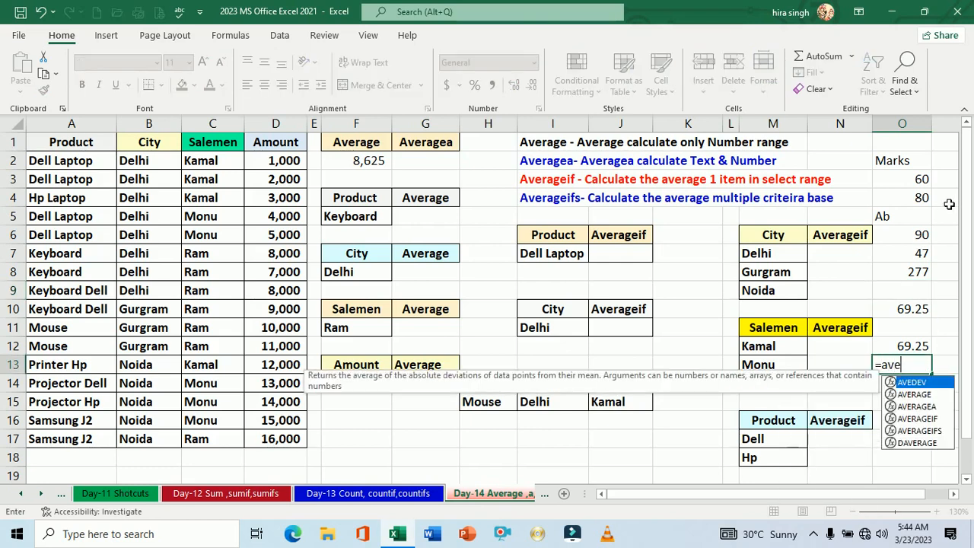
key("Down")
key("Down")
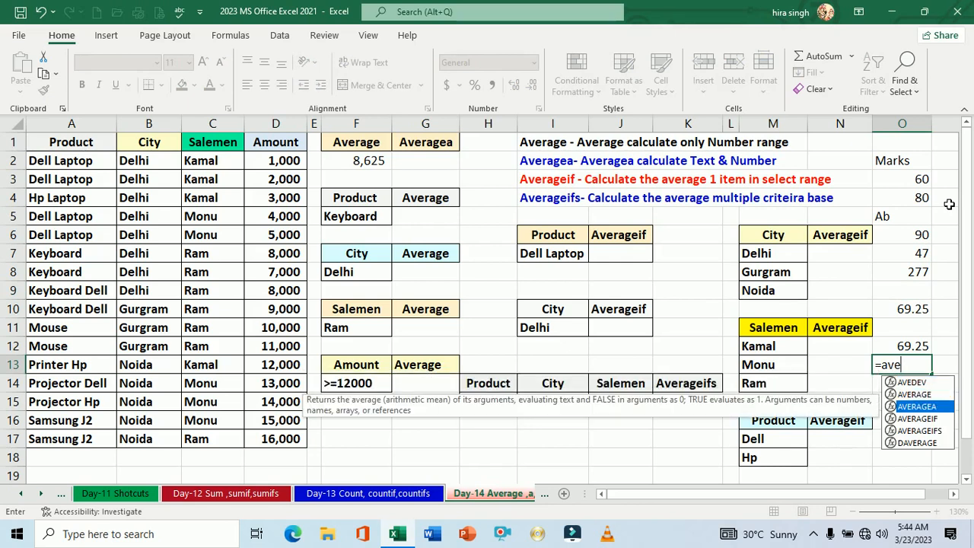
key("Tab")
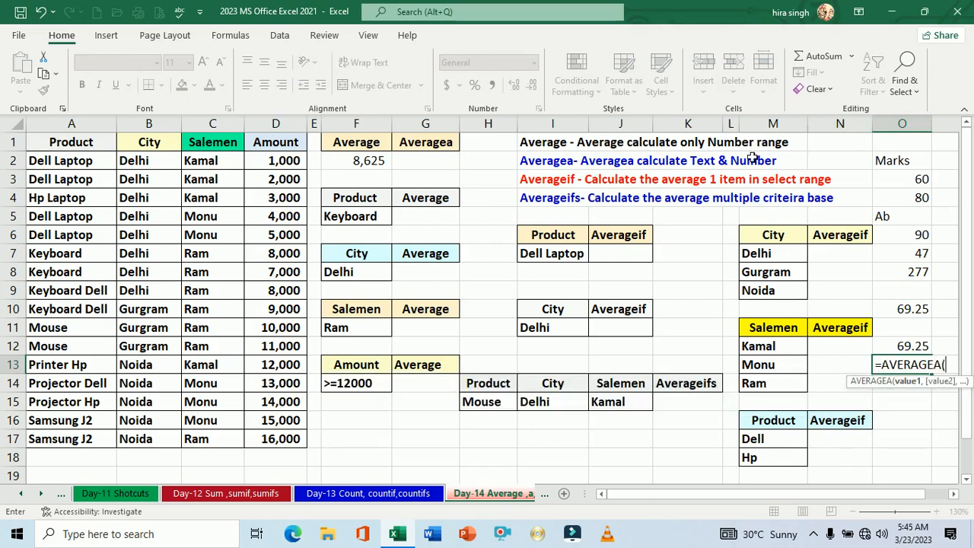
left_click_drag(913, 180, 910, 226)
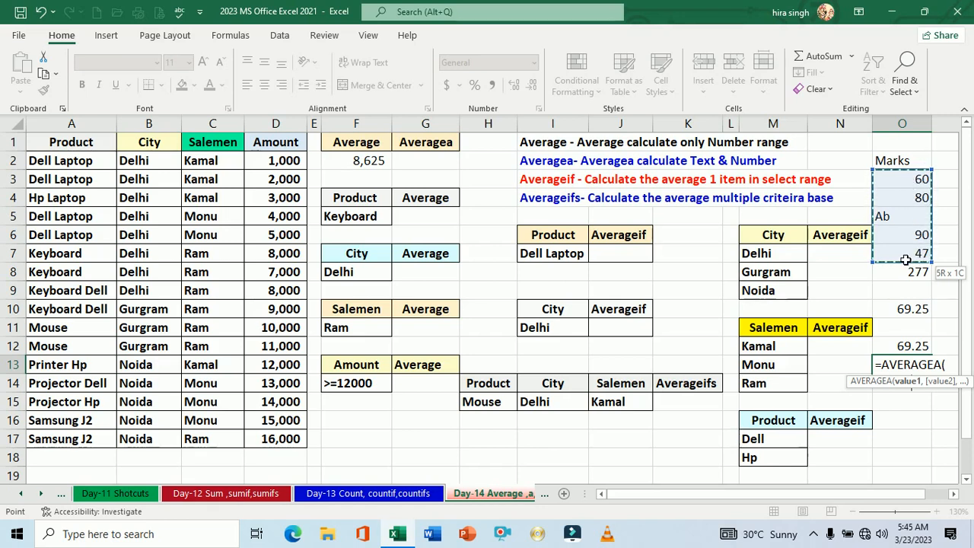
key("Return")
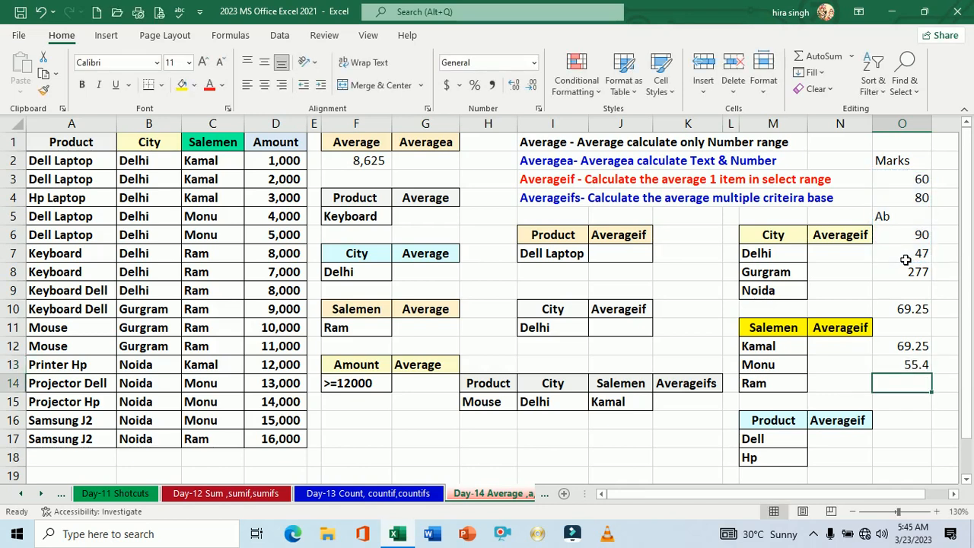
Compare the AVERAGEA result in O13 with the marks in O3:O7, including the Ab text entry
left_click(916, 368)
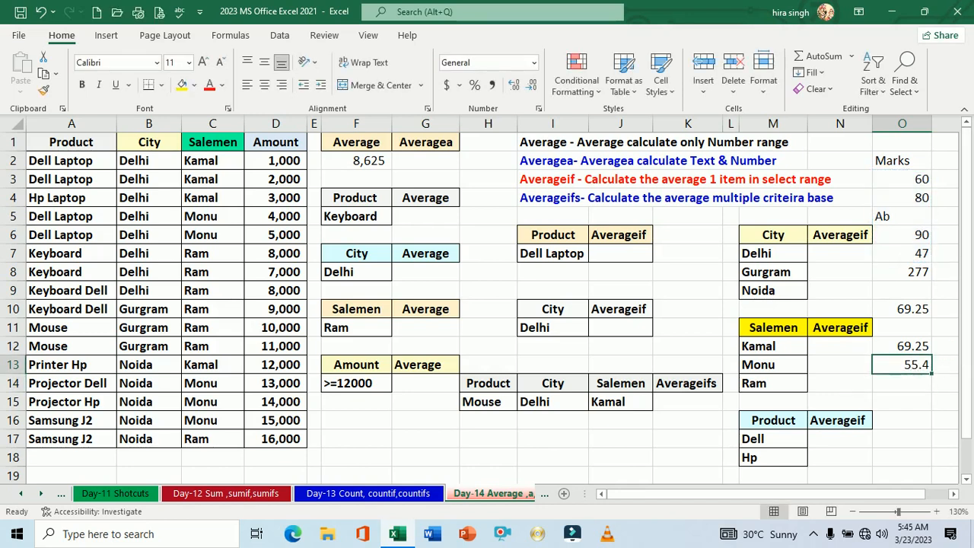
left_click(921, 390)
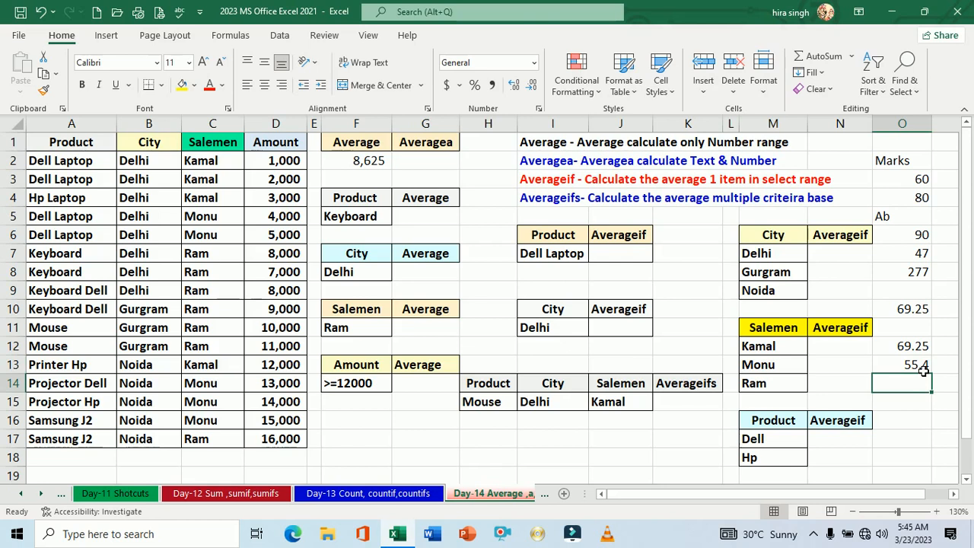
left_click(923, 369)
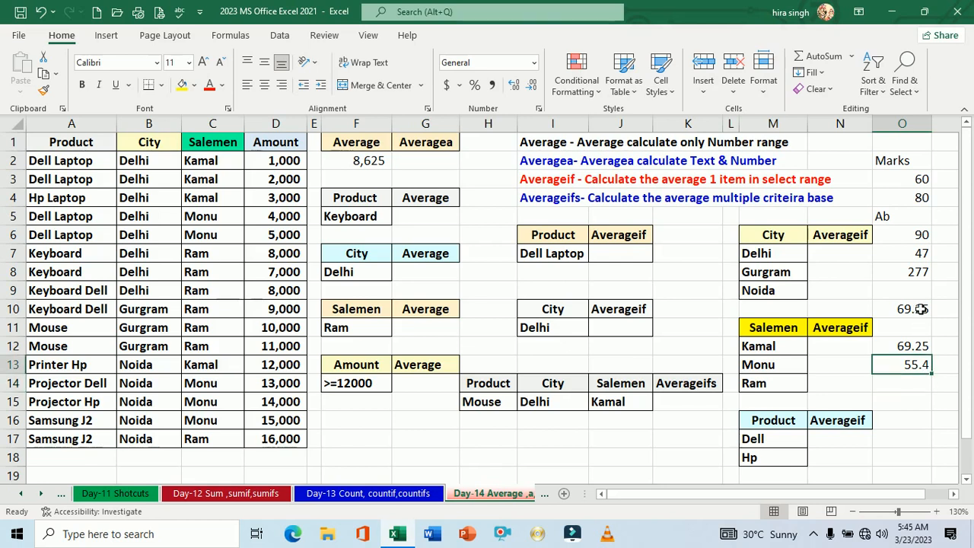
left_click_drag(916, 181, 917, 254)
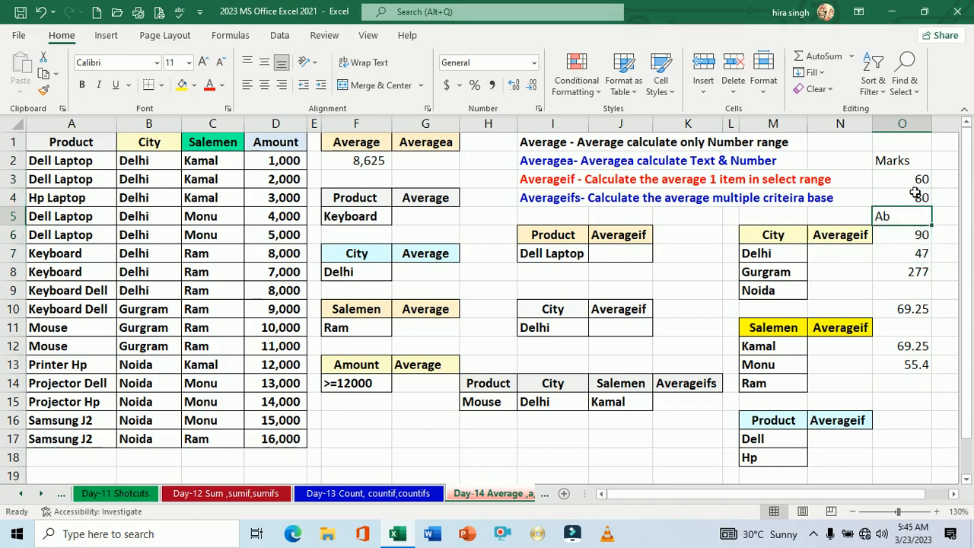
left_click_drag(919, 181, 918, 253)
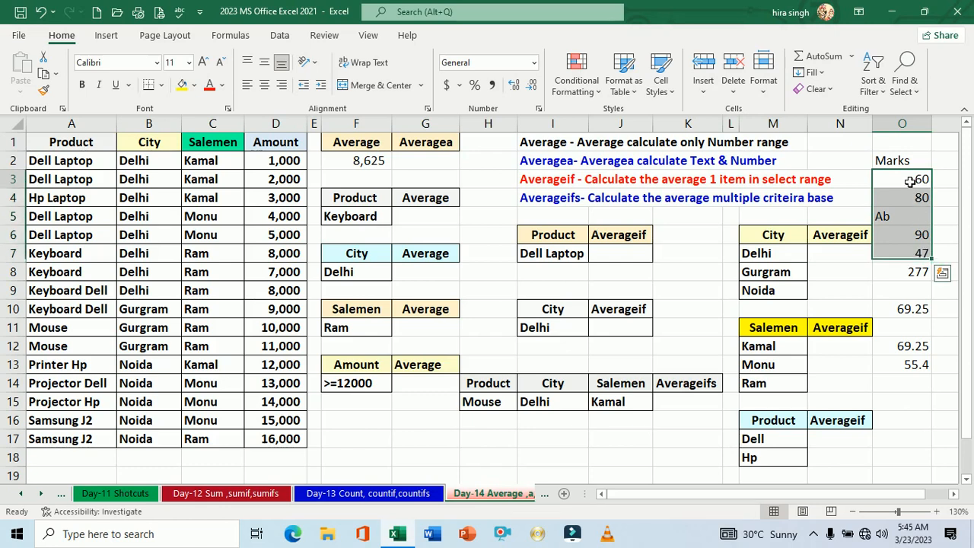
left_click_drag(922, 181, 920, 258)
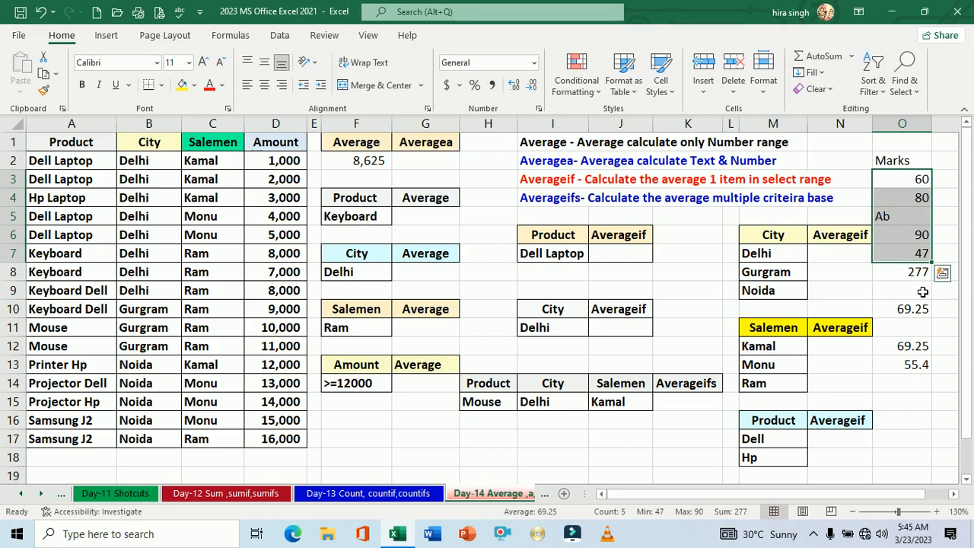
left_click(911, 371)
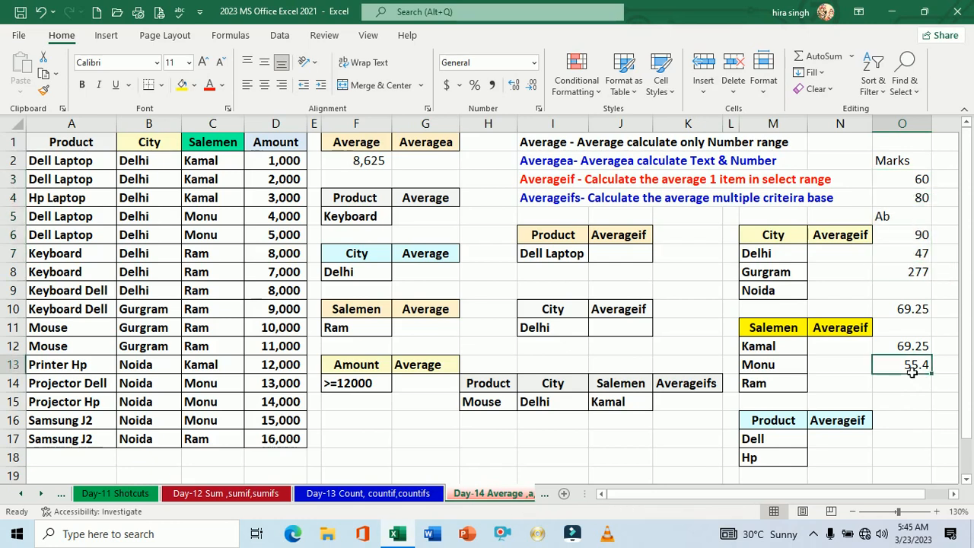
left_click(917, 401)
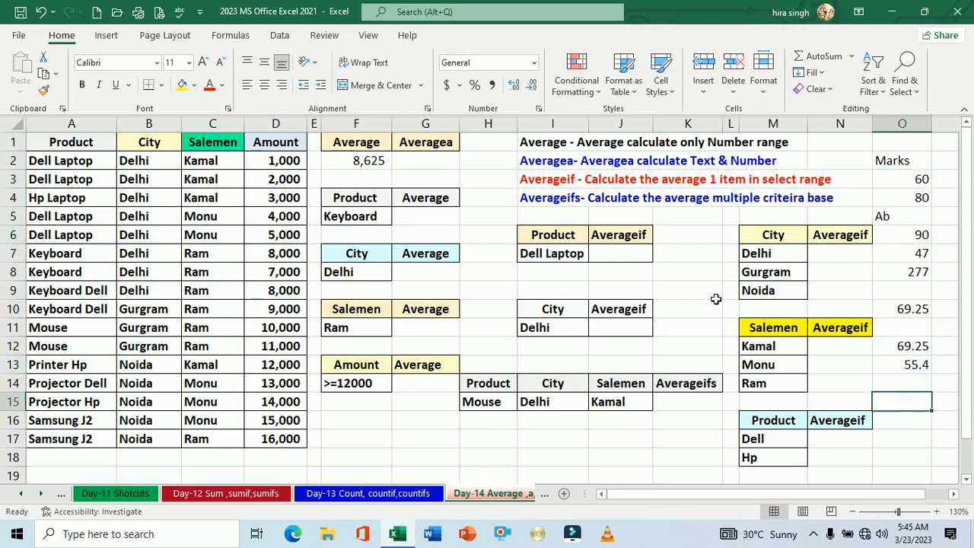
Calculate the average of the sales amounts in D2:D17 with the AVERAGEA function in cell G2
left_click_drag(272, 162, 279, 439)
left_click(417, 163)
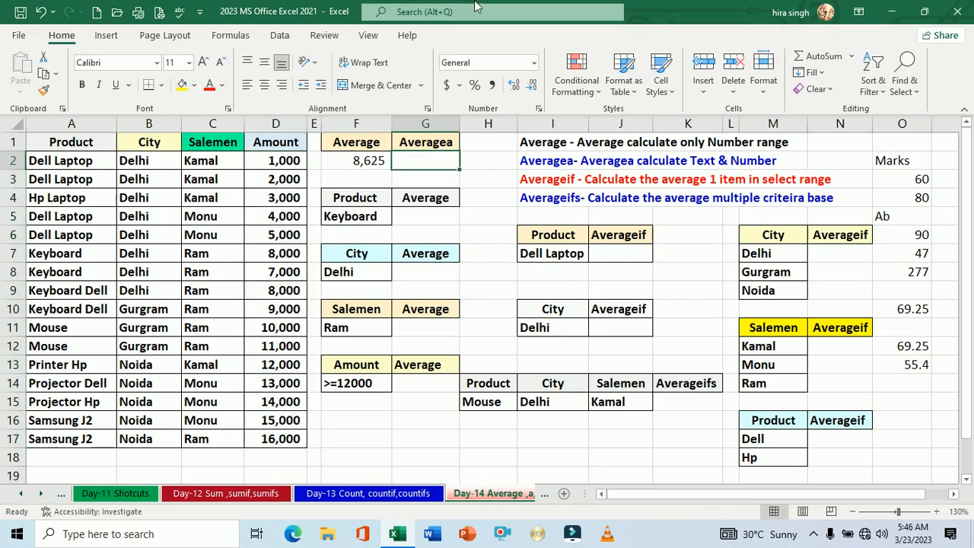
type("=av")
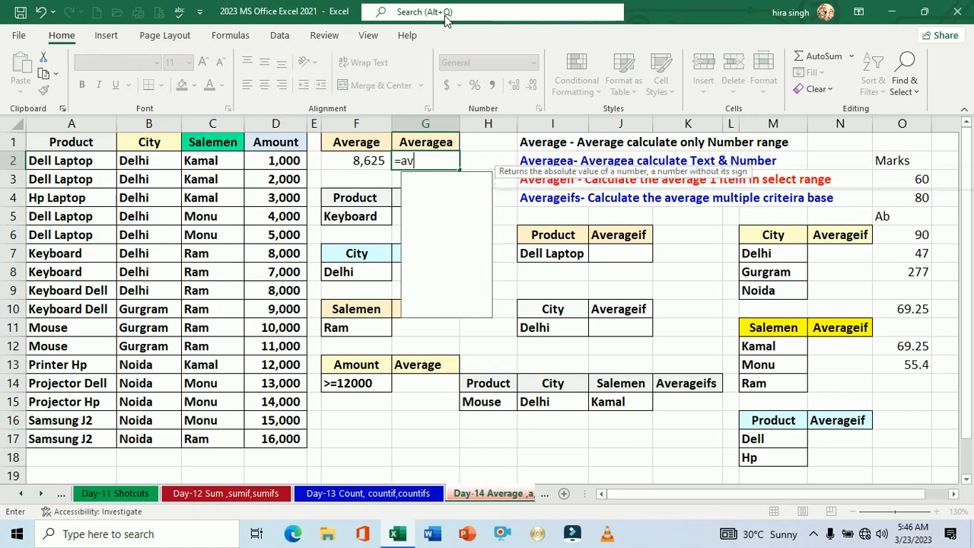
key("Down")
key("Down")
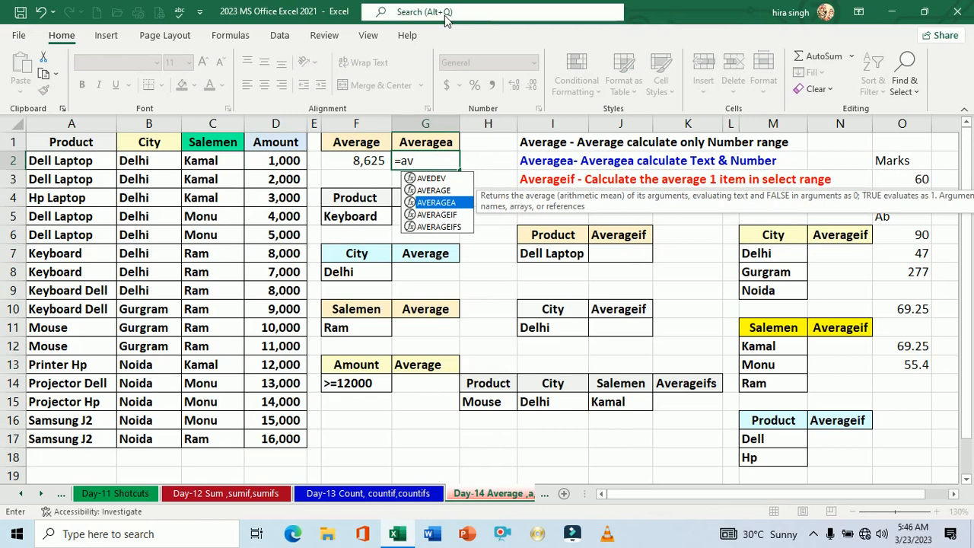
key("Tab")
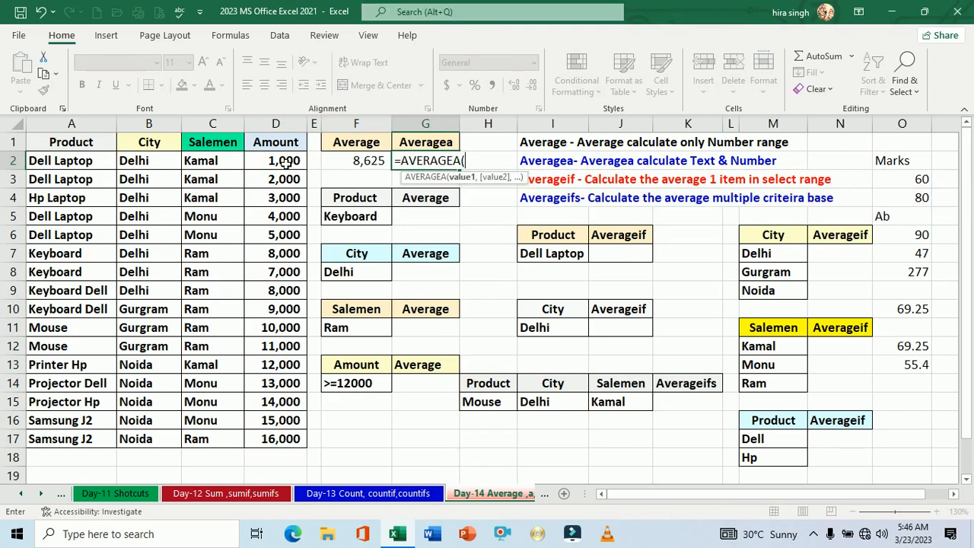
left_click_drag(286, 164, 279, 438)
key("Return")
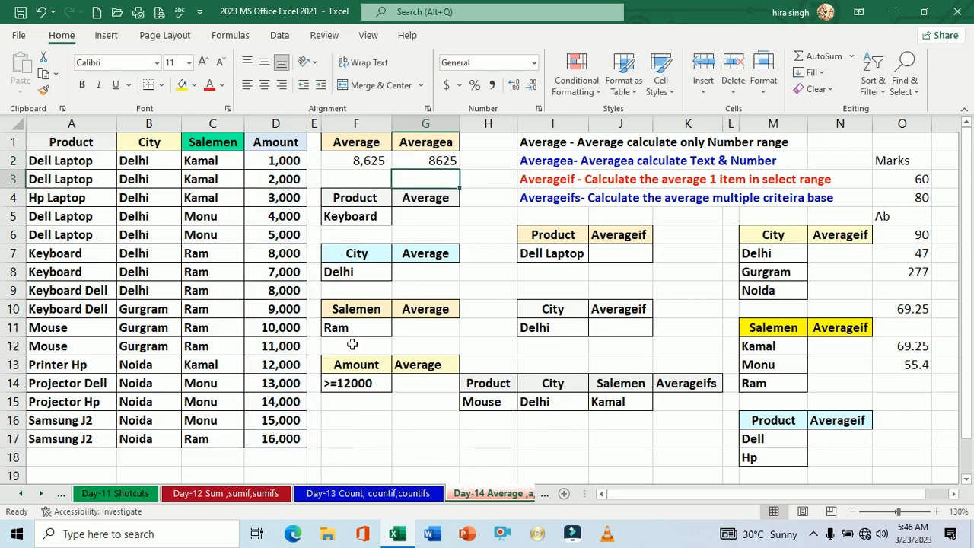
Replace the amount in D7 with the text NA and compare the Average and Averagea results in F2 and G2 against the Amount column
left_click(361, 164)
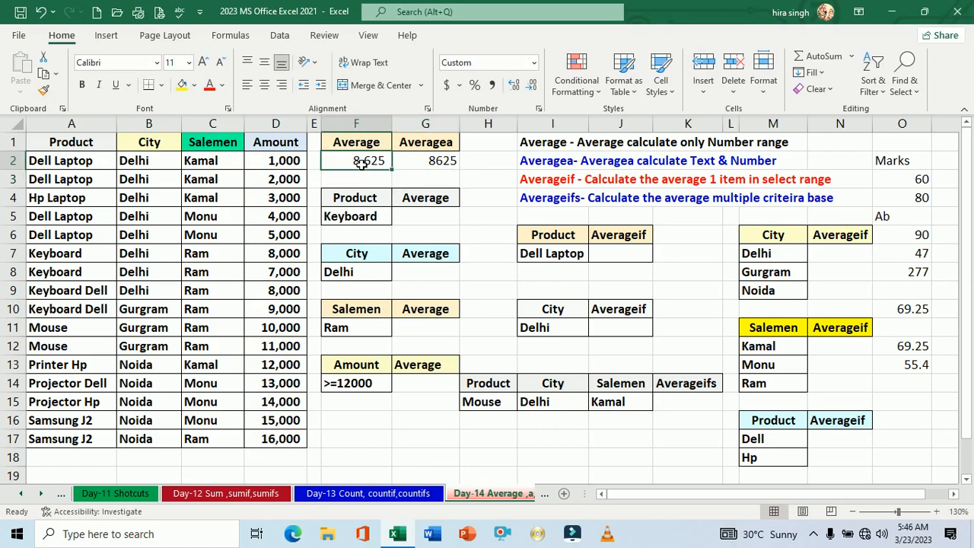
left_click(414, 161)
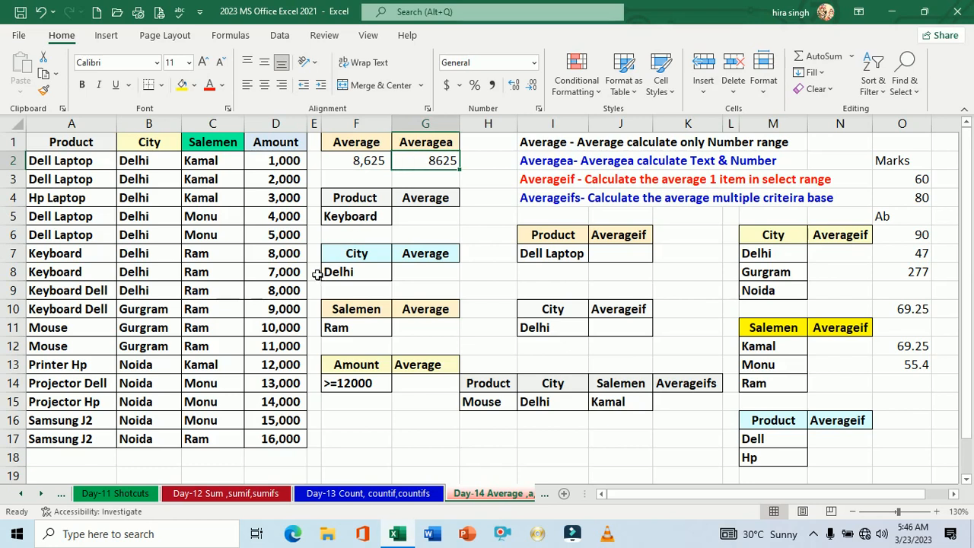
left_click(280, 256)
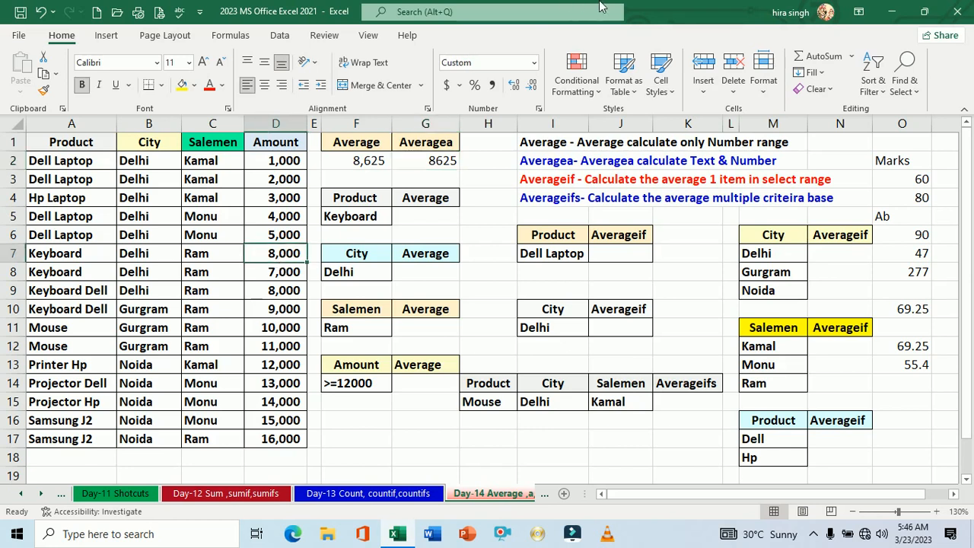
type("NA")
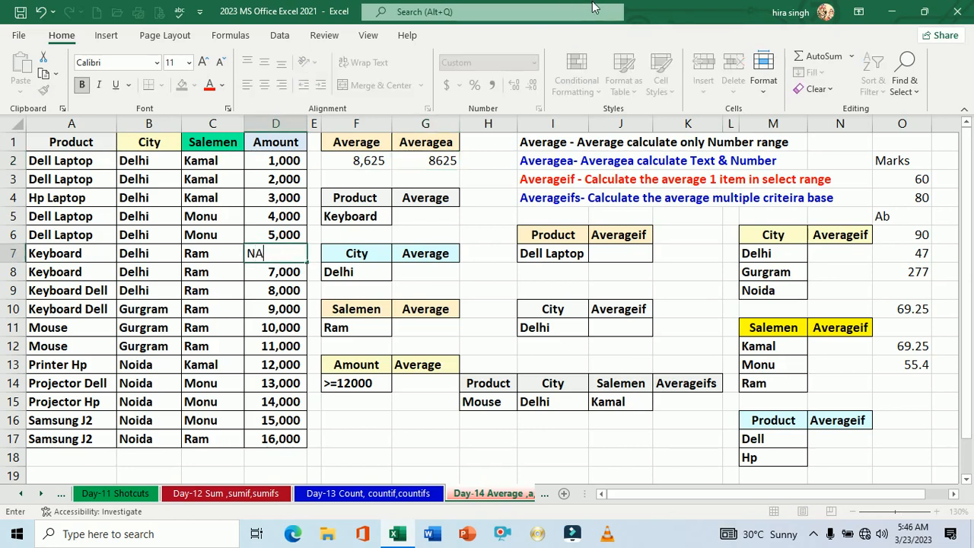
key("Return")
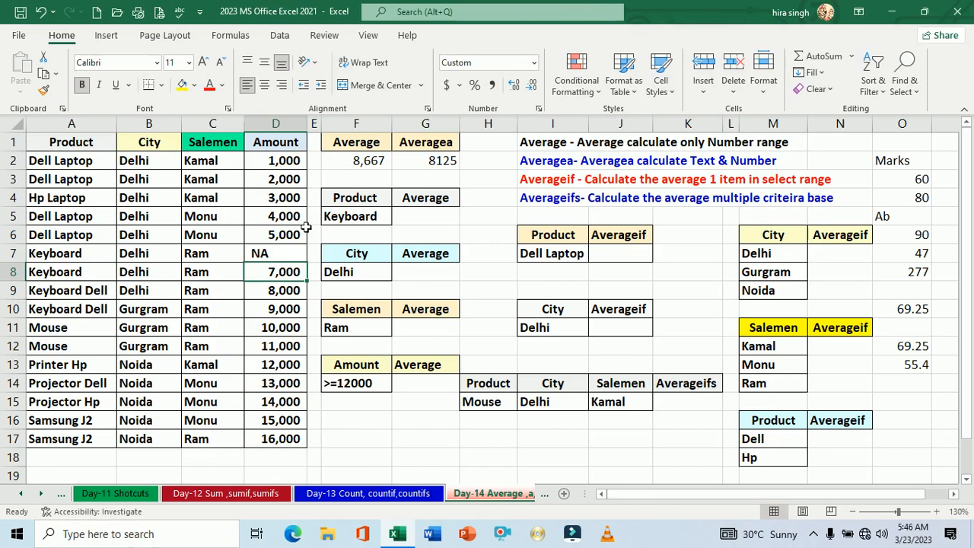
left_click(359, 166)
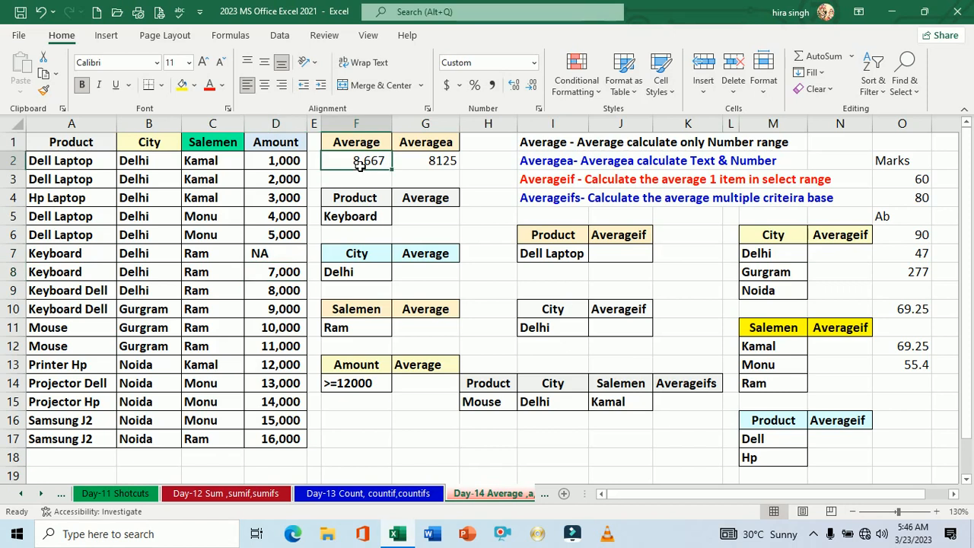
left_click(282, 257)
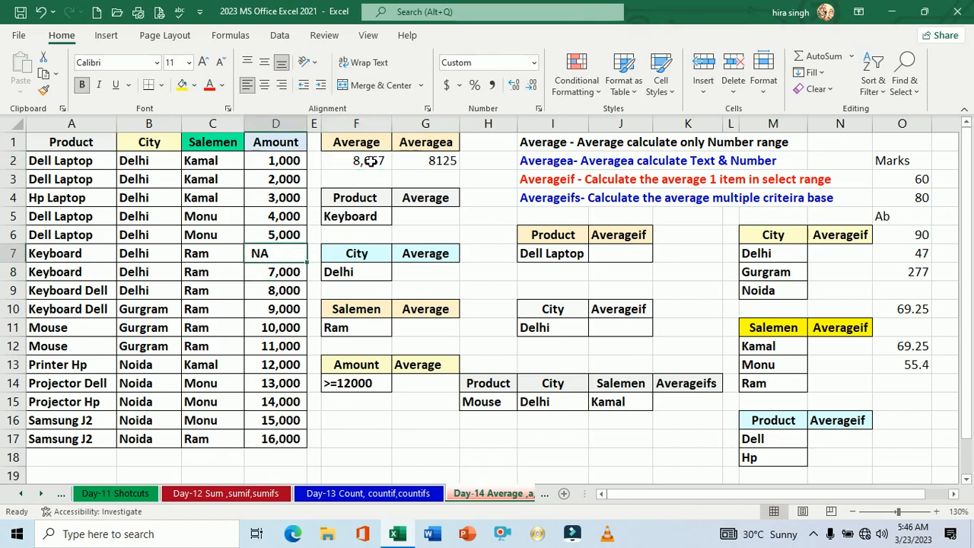
left_click(423, 165)
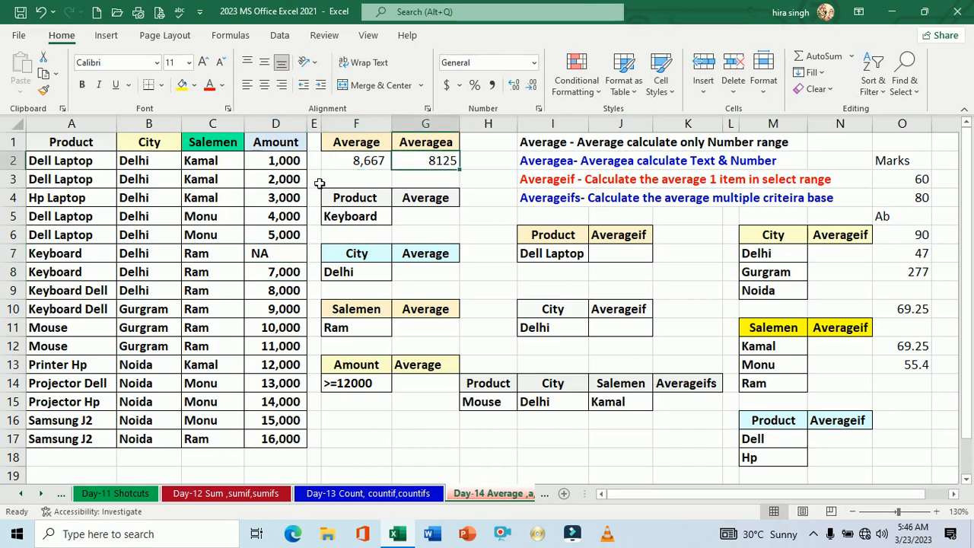
left_click_drag(276, 160, 284, 439)
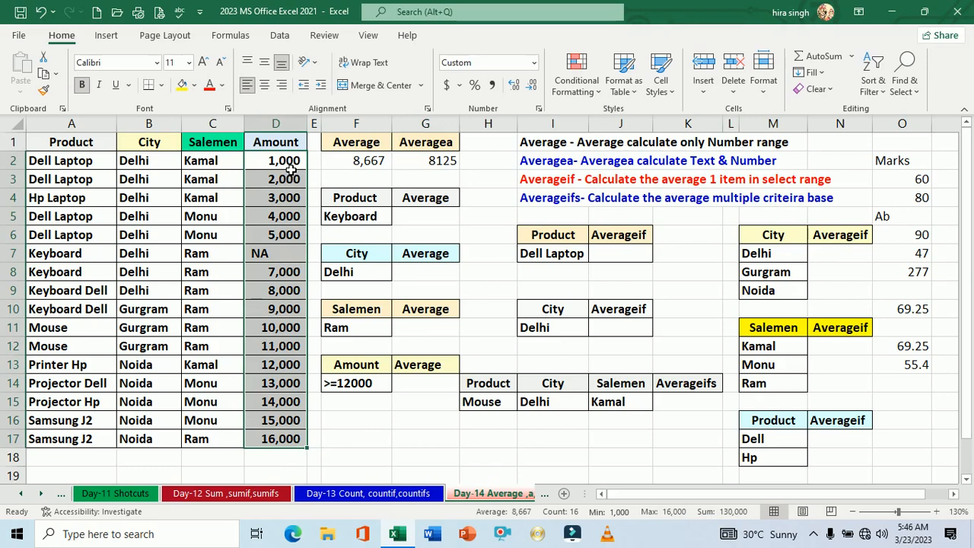
left_click_drag(285, 166, 288, 444)
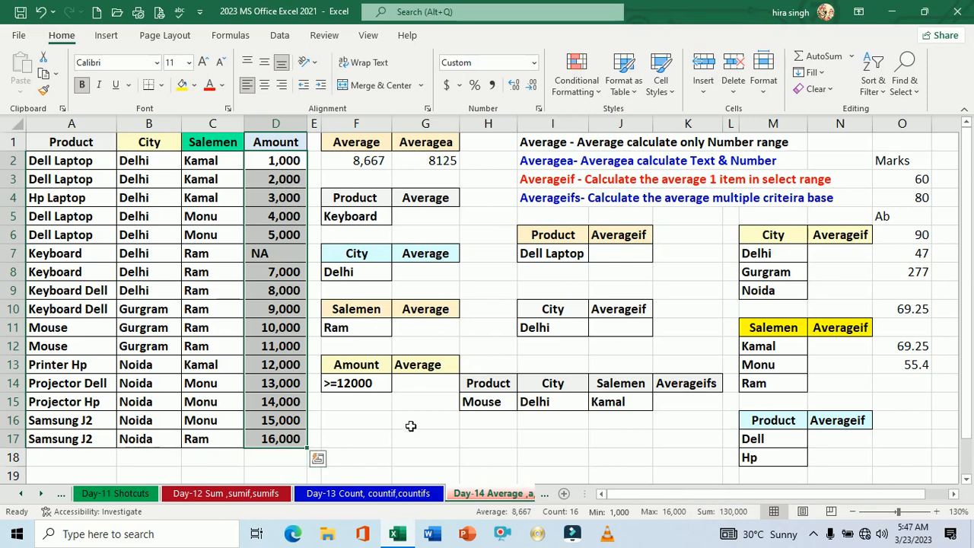
Calculate 130000 divided by 16 in cell F16 as a manual check of the Averagea result
left_click(377, 429)
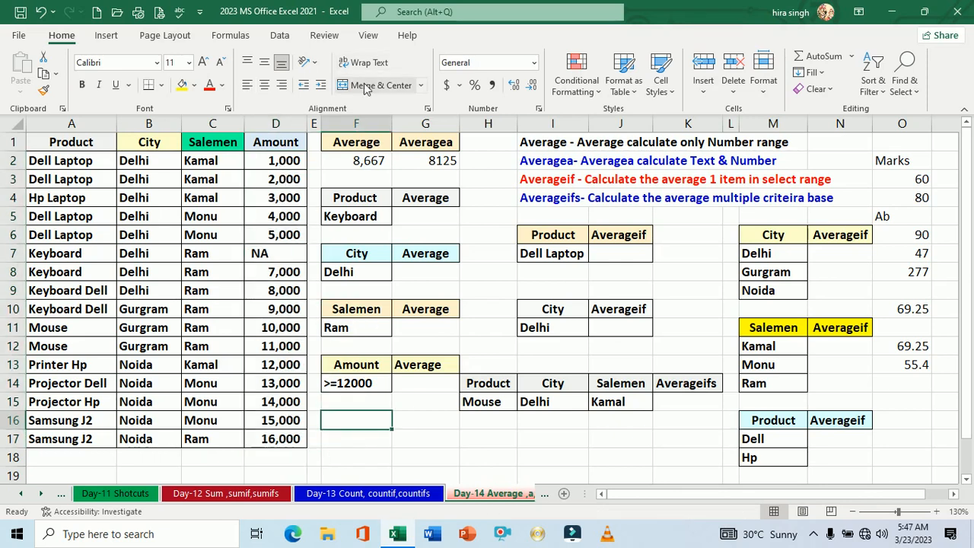
type("=13")
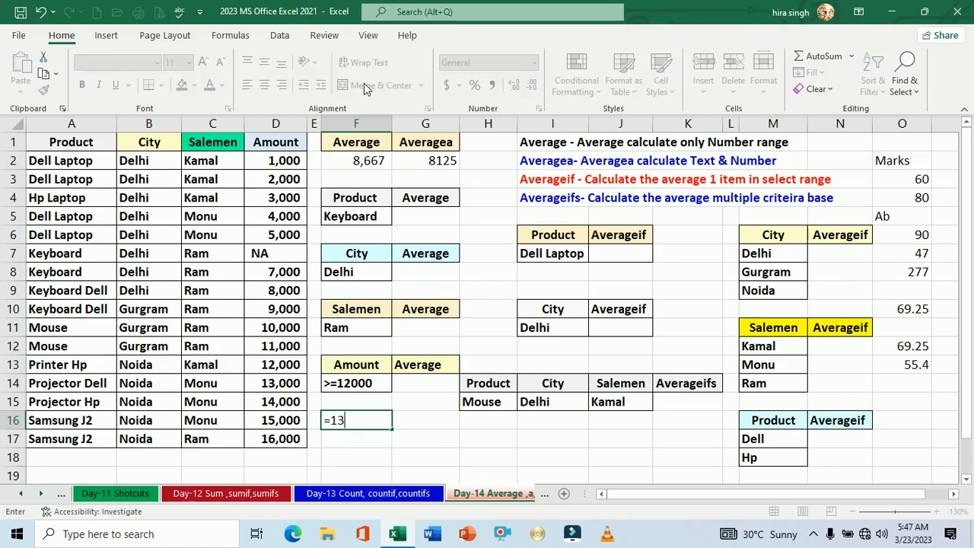
type("000/16")
key("Return")
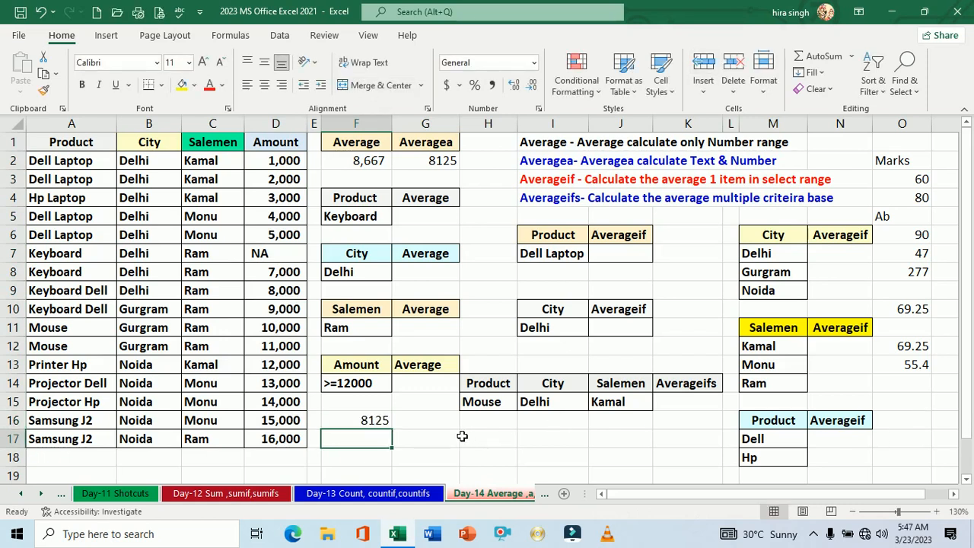
left_click(361, 428)
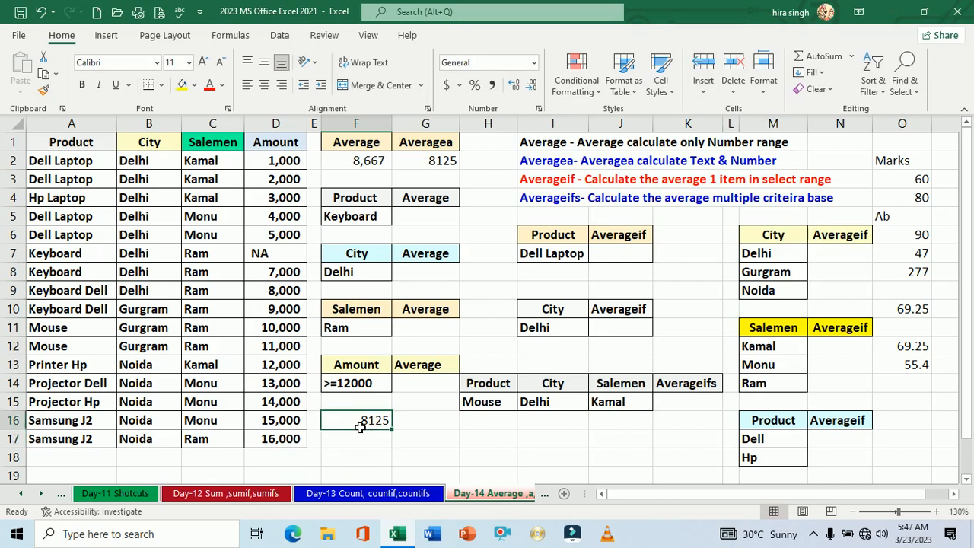
left_click(405, 444)
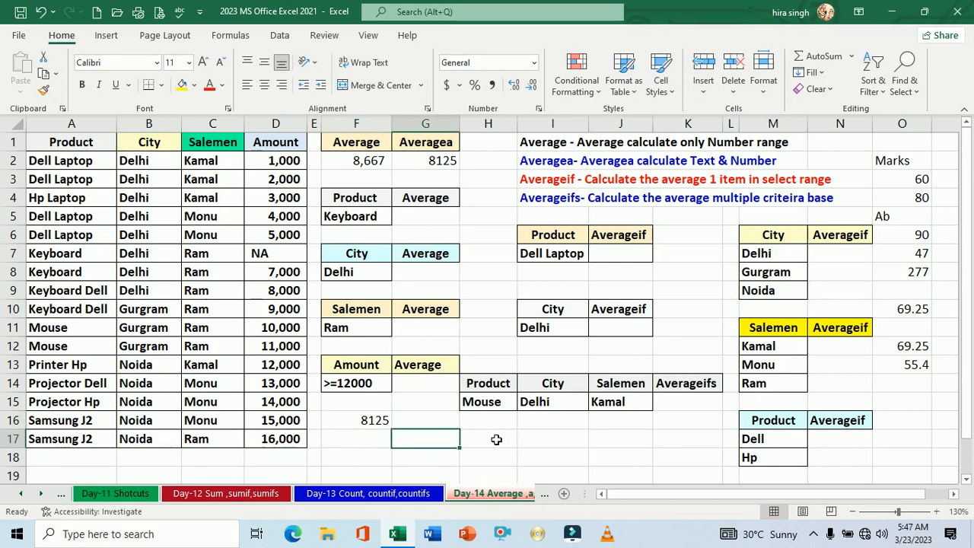
Change the divisor in the F16 check formula to 15 to verify the Average result
left_click(374, 421)
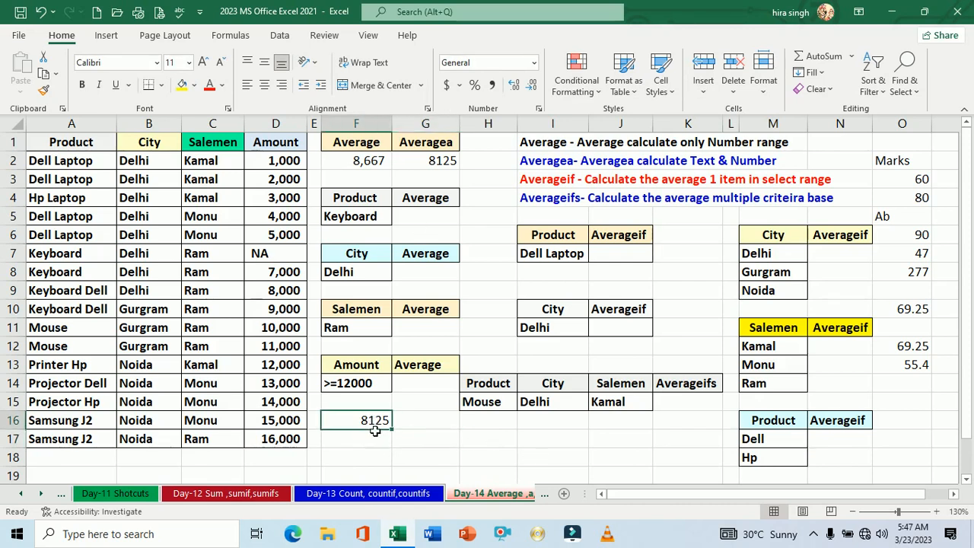
double_click(374, 425)
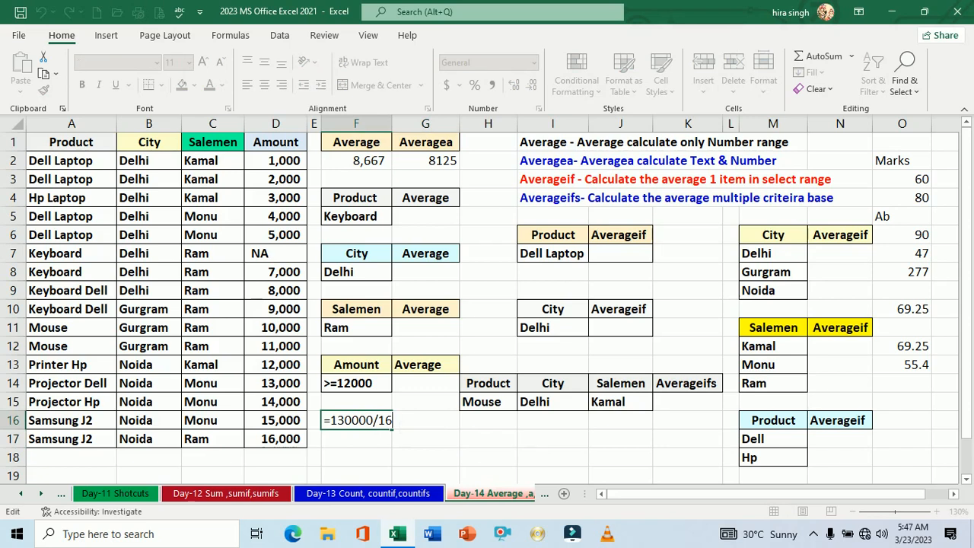
key("BackSpace")
key("Return")
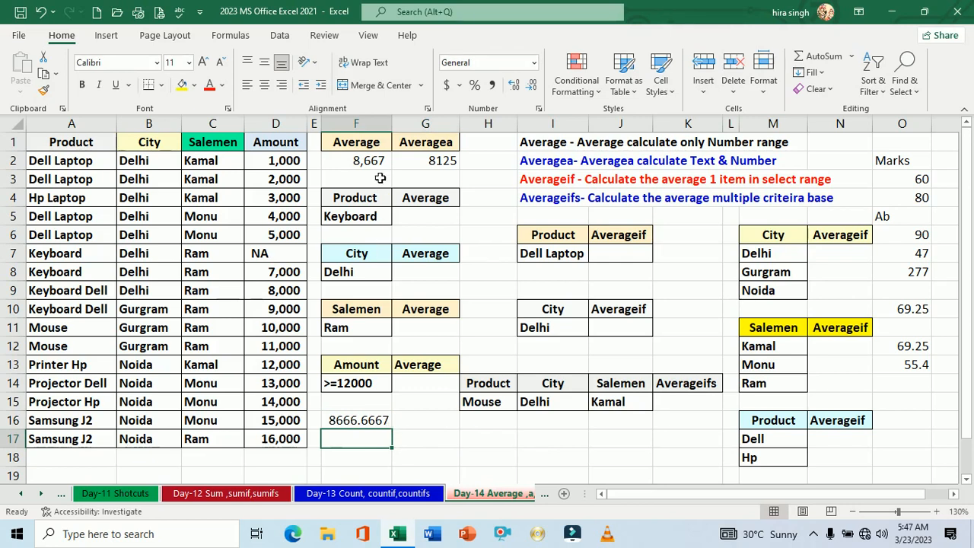
Review the amounts in D2:D17, including the NA entry in D7, and clear the check calculation from F16
left_click(280, 163)
left_click_drag(280, 164, 291, 442)
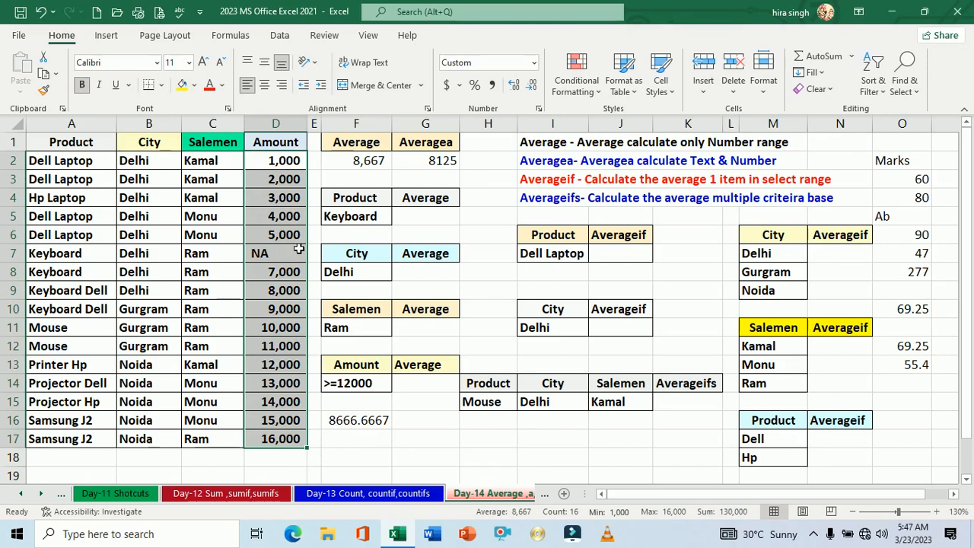
left_click(294, 261)
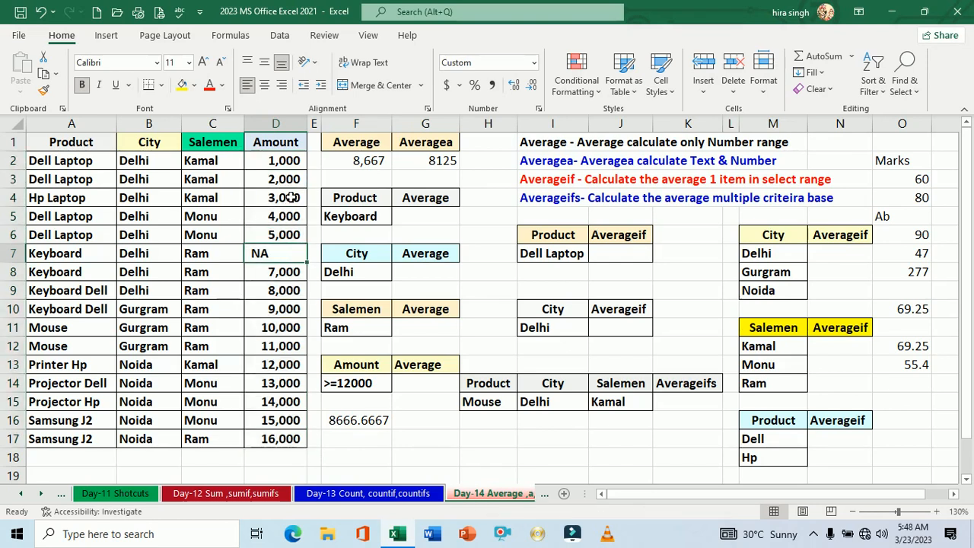
left_click_drag(290, 161, 292, 439)
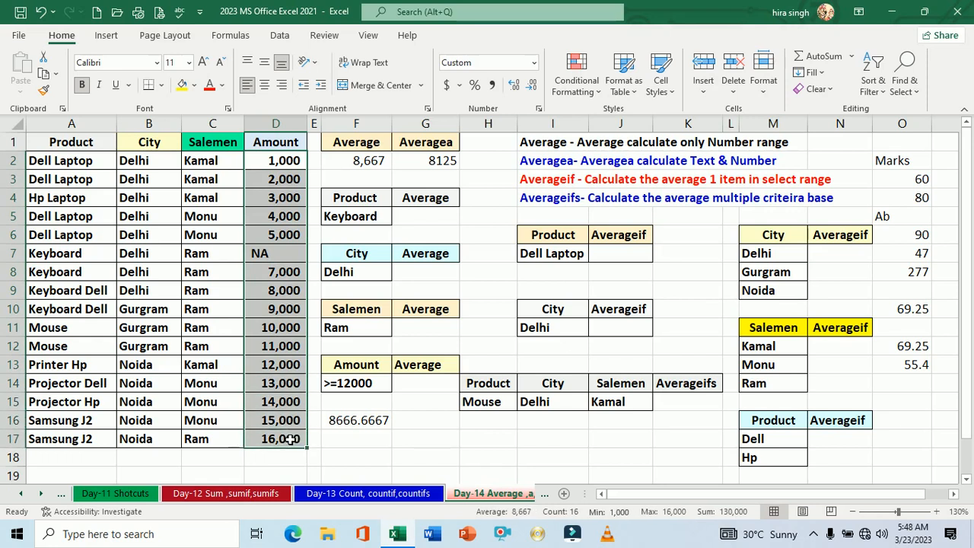
left_click(294, 168)
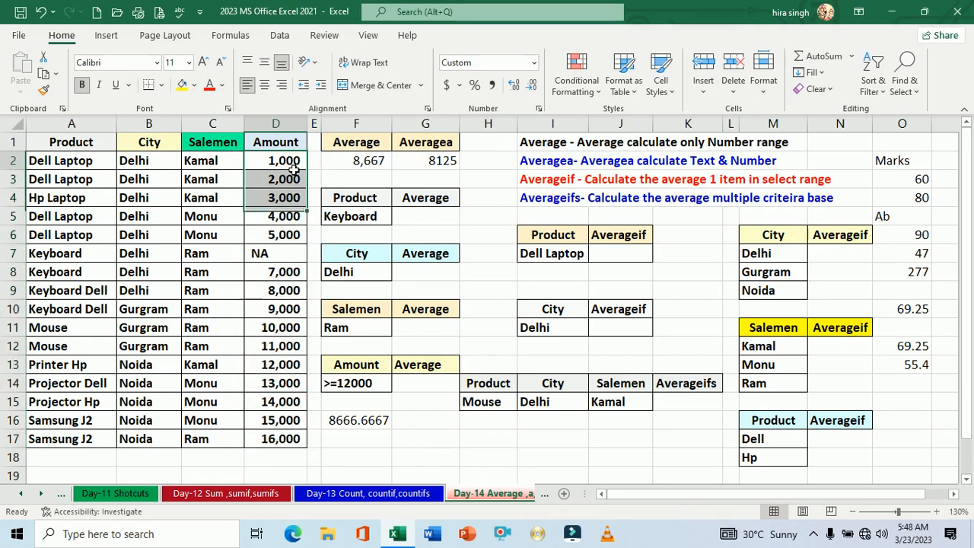
left_click_drag(294, 168, 293, 439)
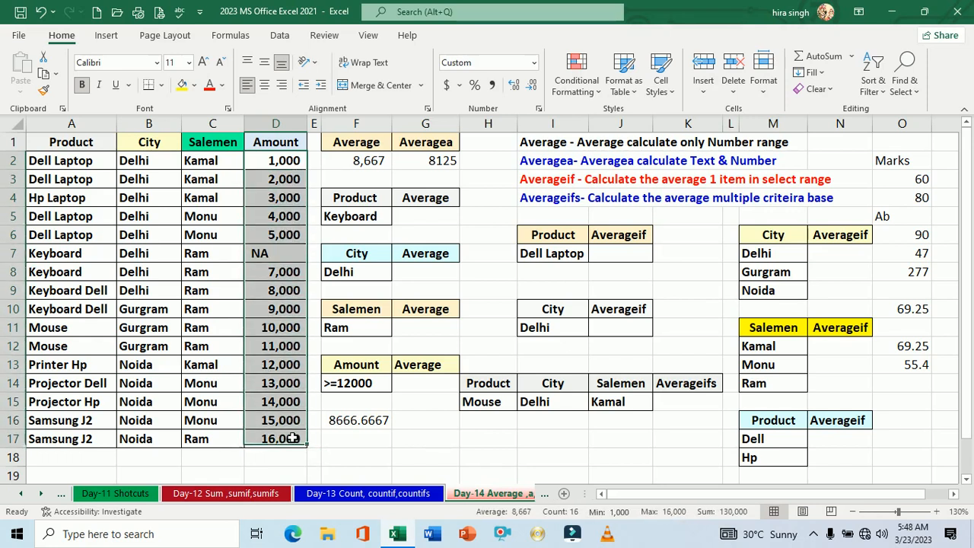
left_click(352, 427)
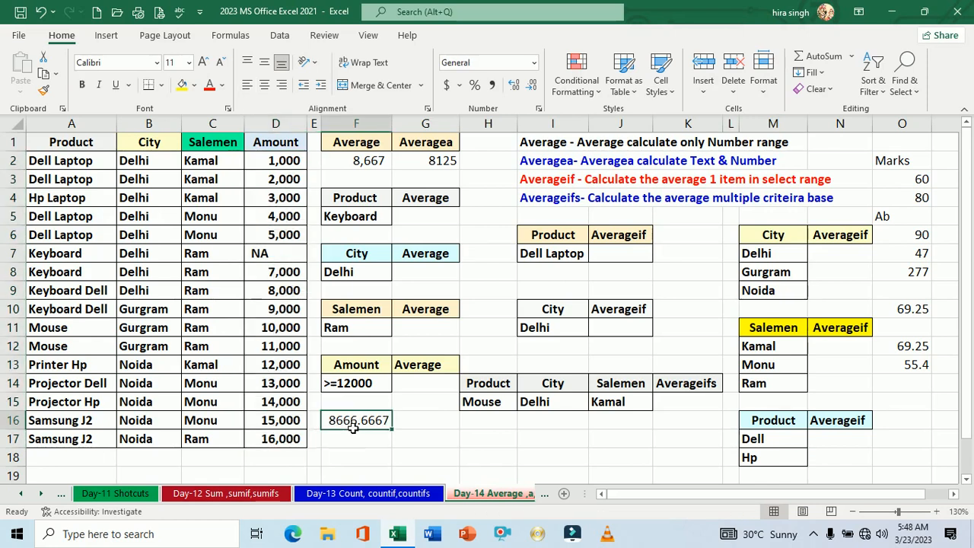
key("Delete")
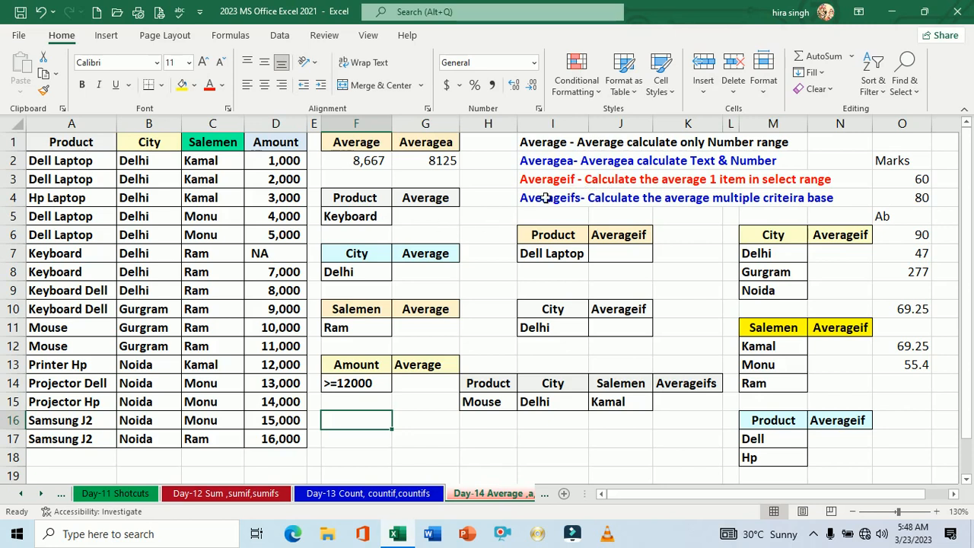
Calculate the Keyboard average in G5 with AVERAGEIF, using range A1:D17, criteria F5 and average range D1:D17
left_click(433, 223)
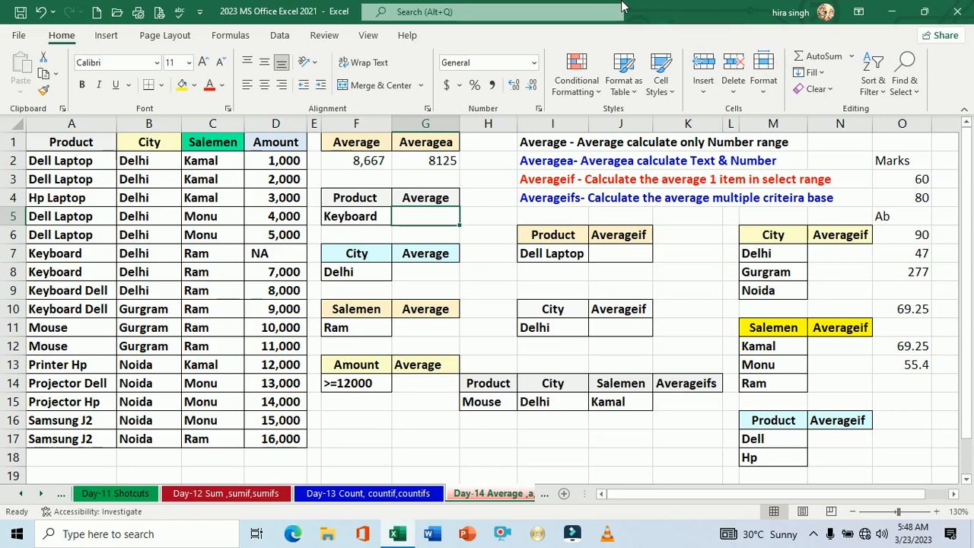
type("=")
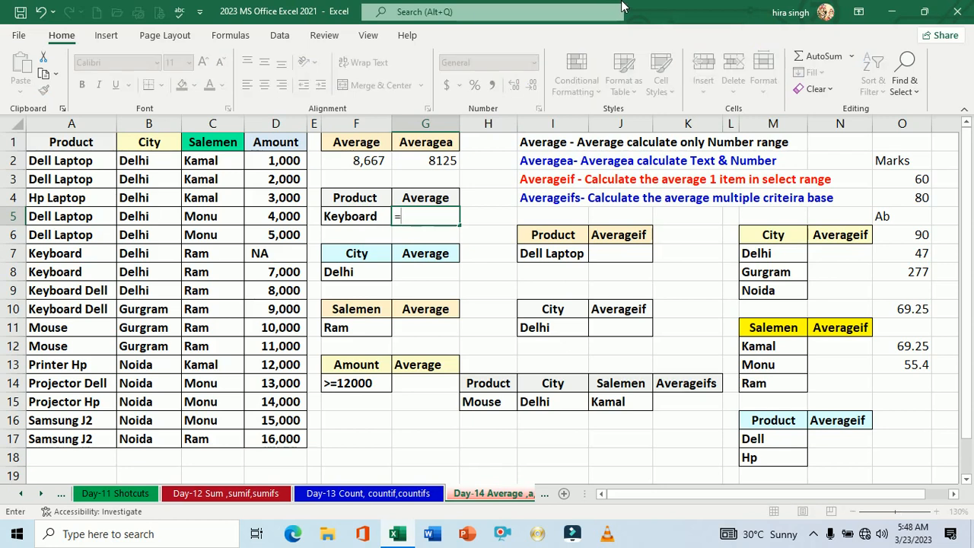
type("aver")
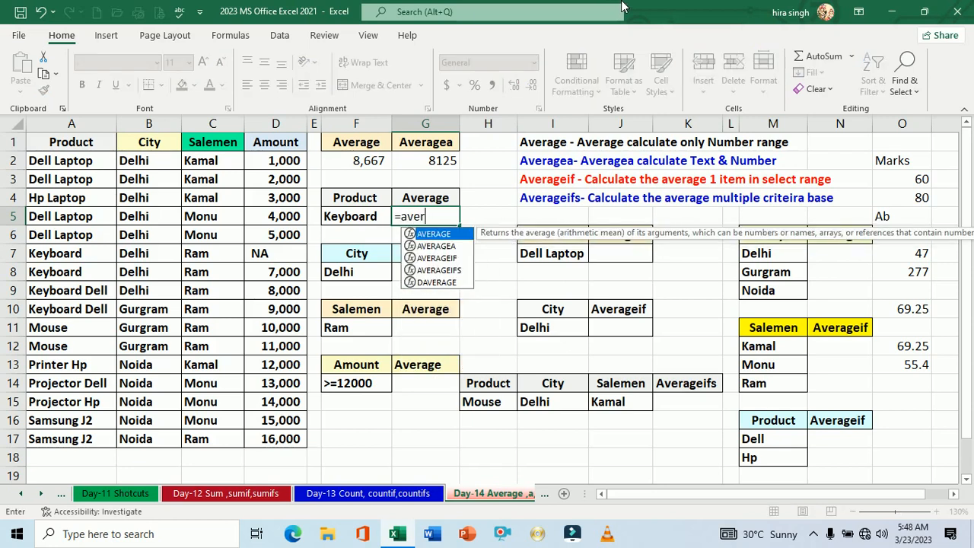
key("Down")
key("Down")
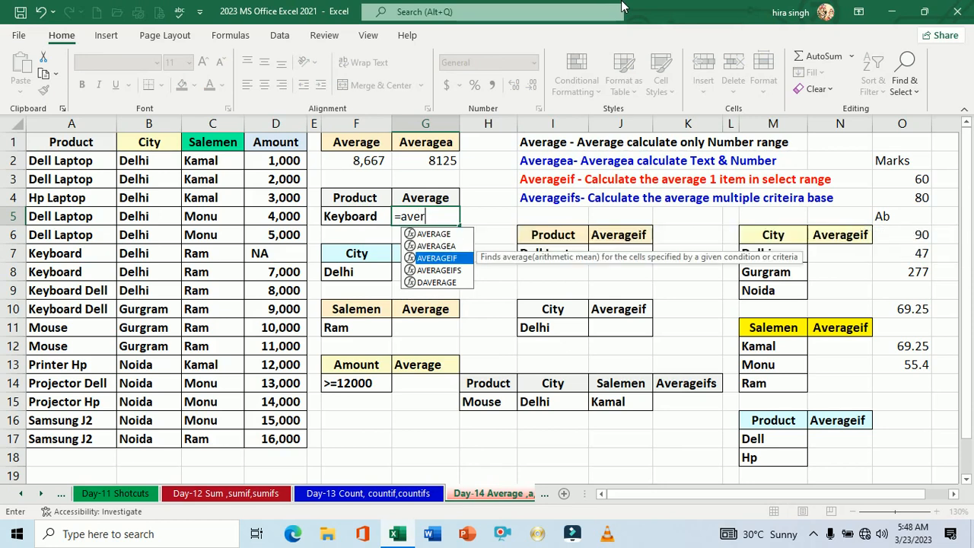
key("Tab")
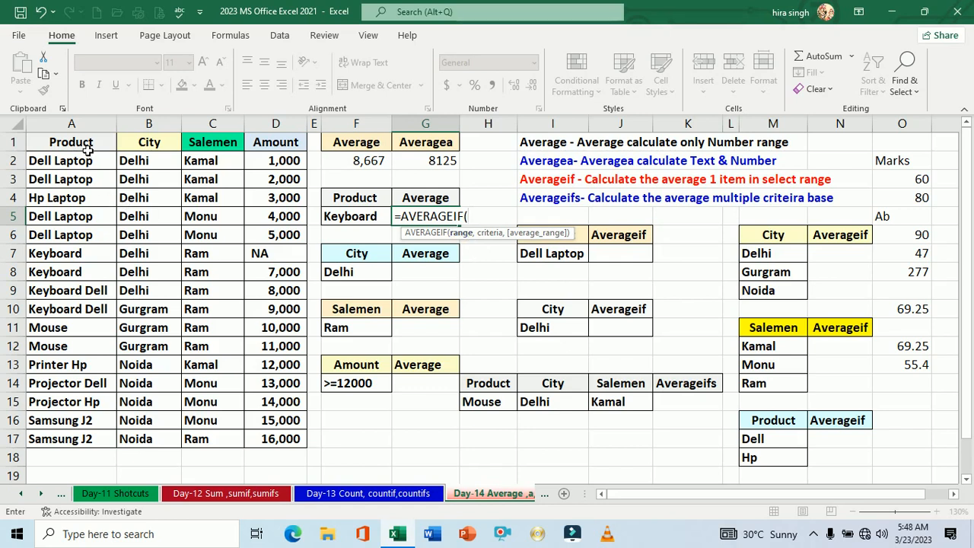
left_click_drag(81, 145, 256, 441)
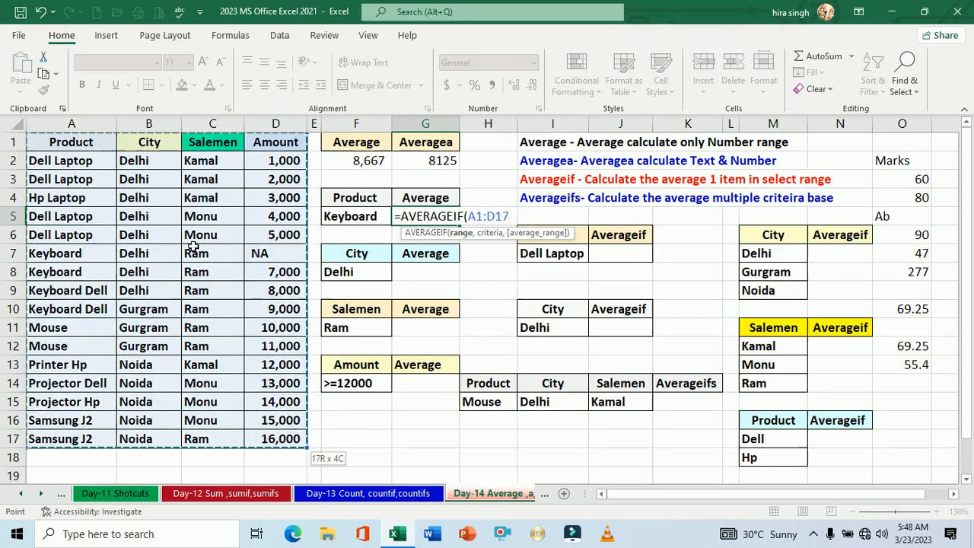
type(",")
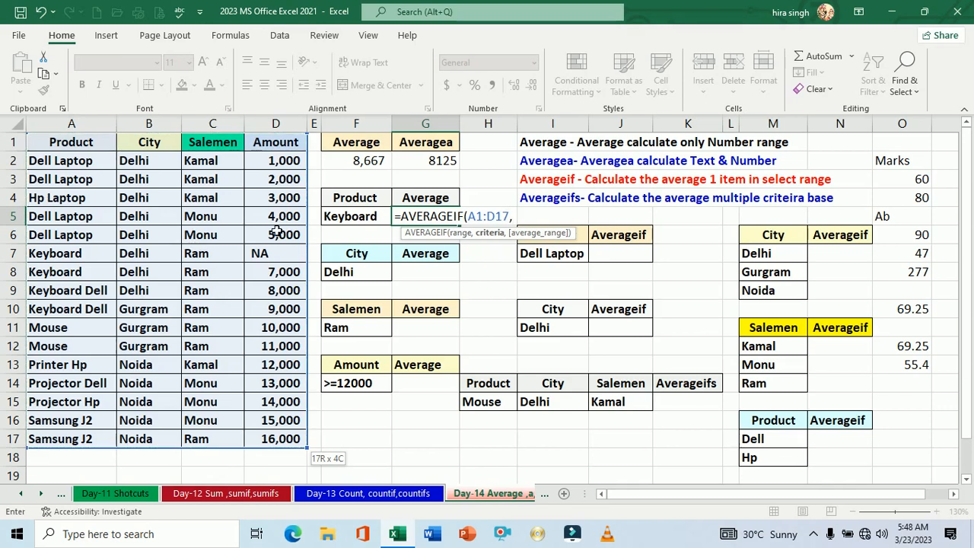
left_click(368, 219)
type(",")
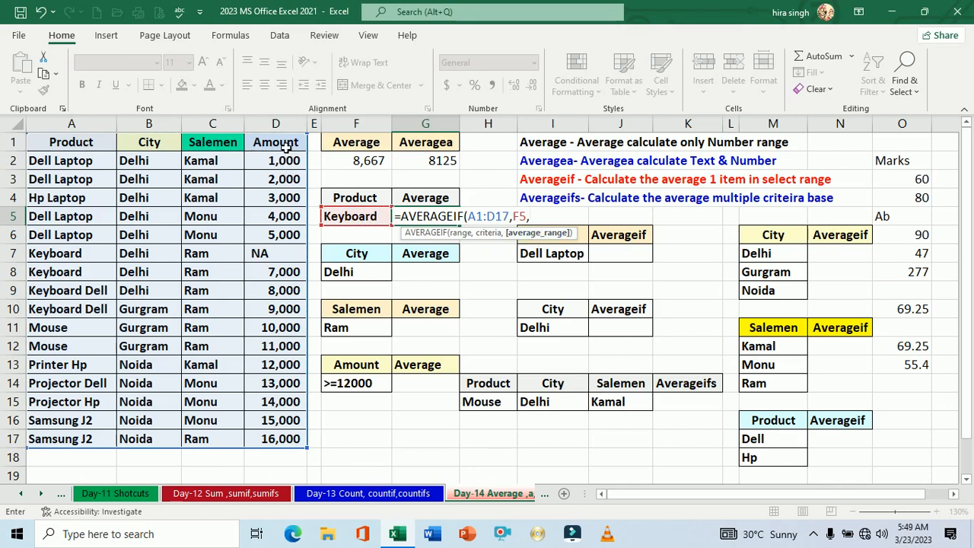
left_click_drag(285, 147, 289, 441)
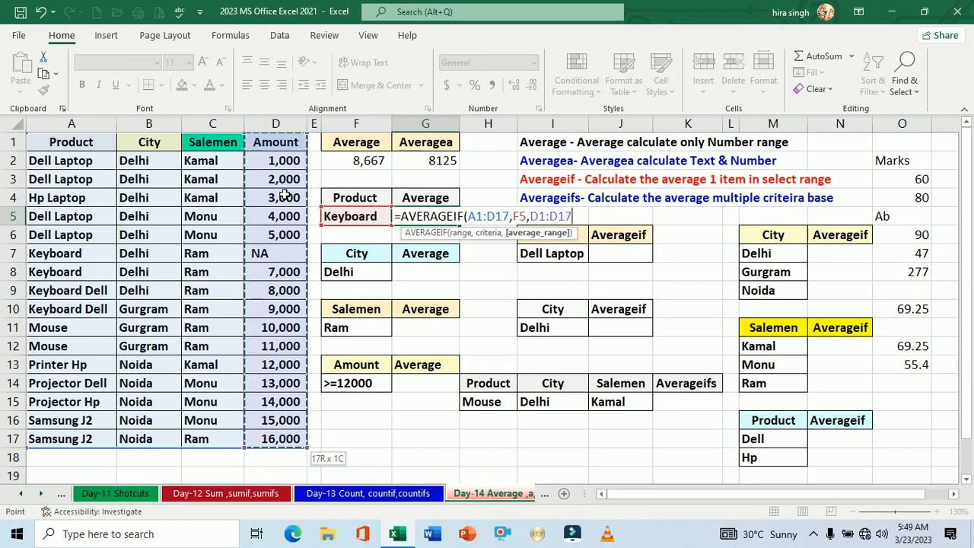
key("Return")
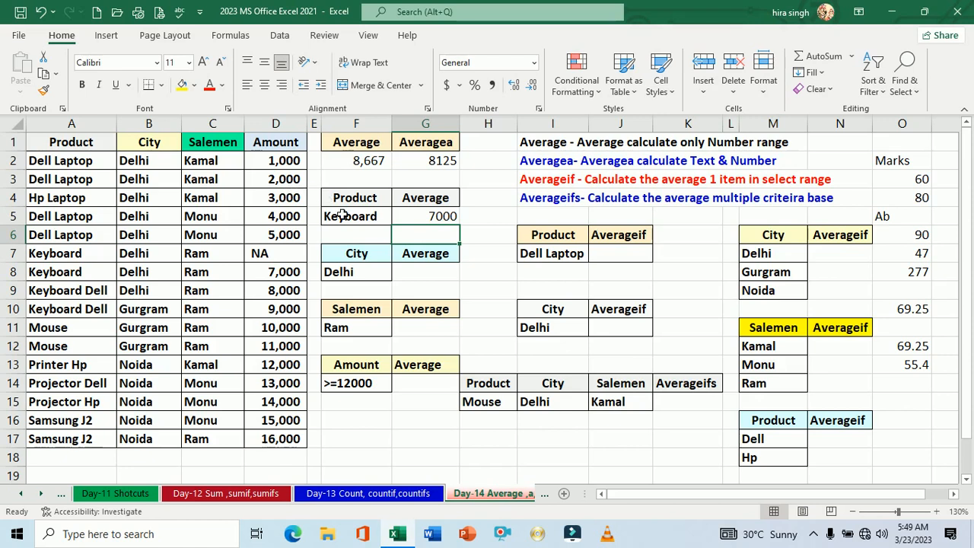
Compare the Keyboard average in G5 with the Keyboard rows 7 and 8, including the NA amount
left_click(409, 220)
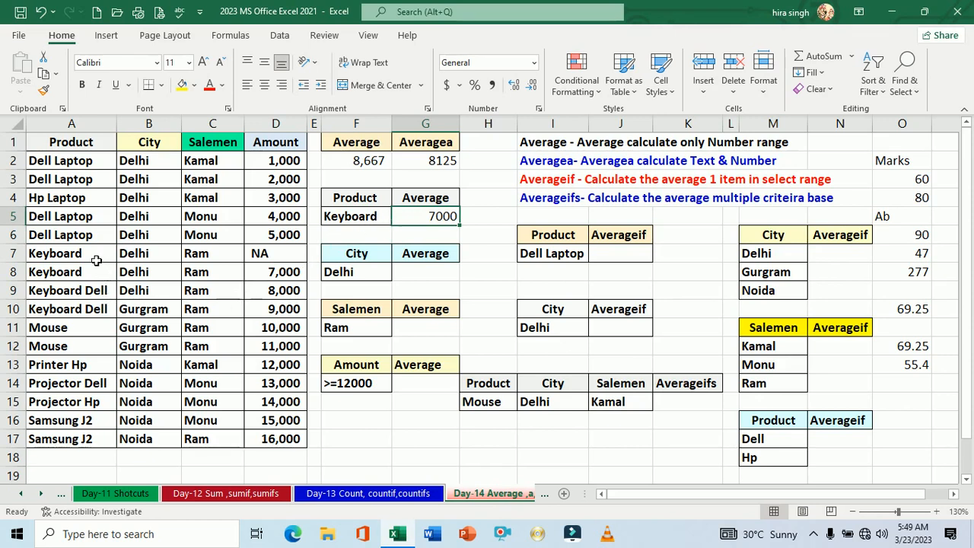
left_click_drag(80, 256, 258, 262)
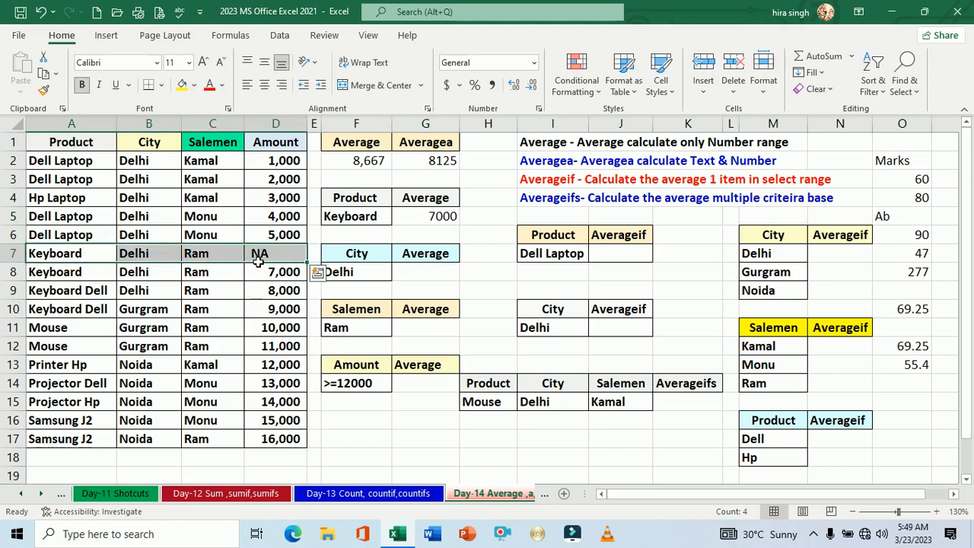
left_click(272, 257)
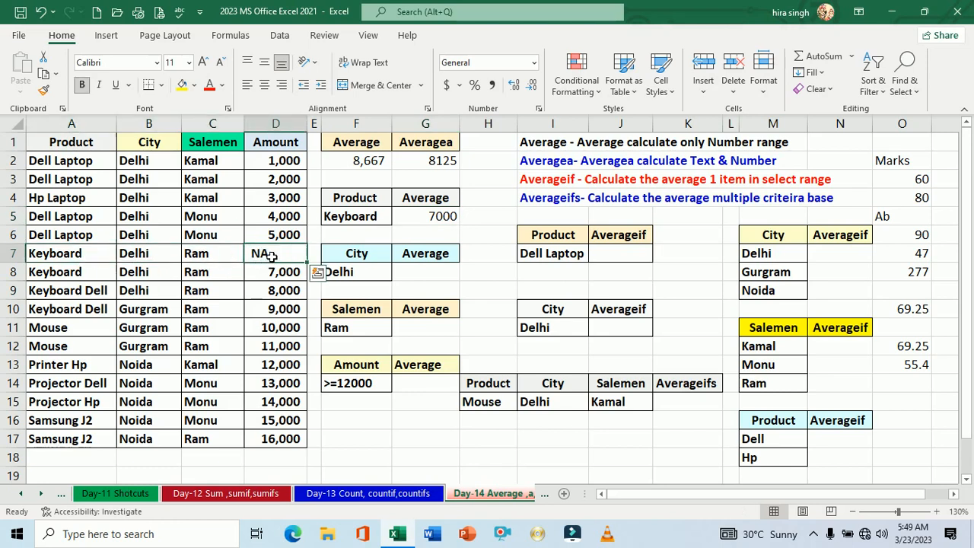
left_click_drag(90, 281, 254, 281)
left_click(258, 280)
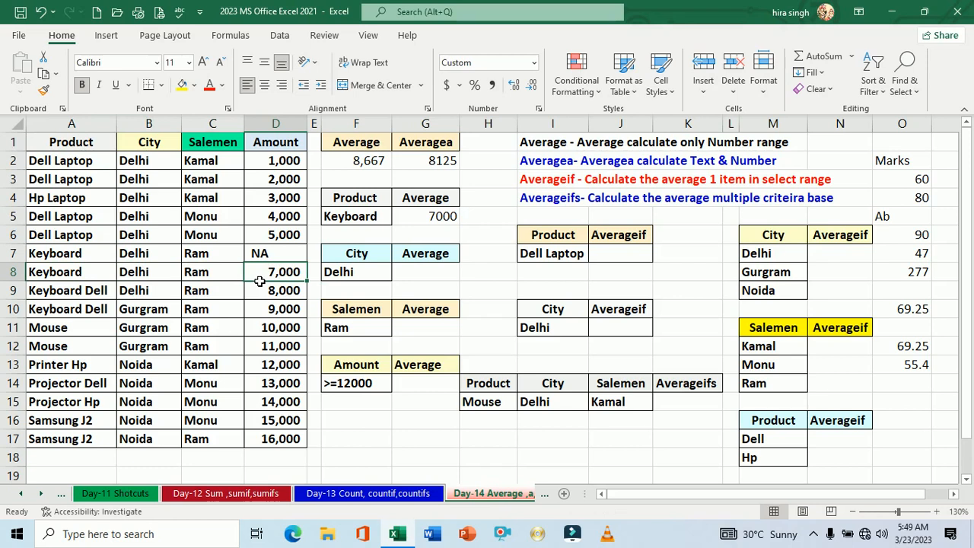
left_click_drag(102, 277, 260, 272)
left_click(260, 273)
left_click(416, 222)
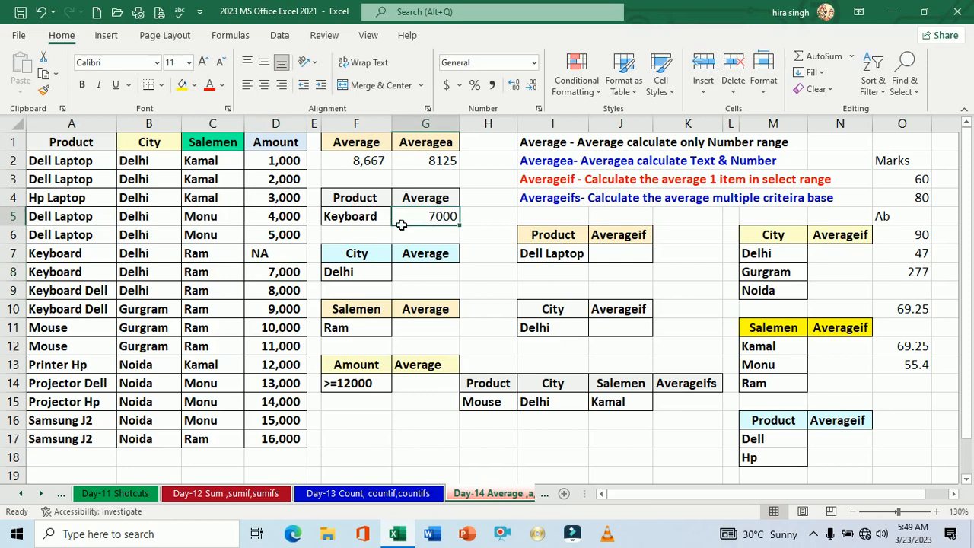
Set the Keyboard amount in D7 to 12000 and compare the average in G5 with D7:D8
left_click(282, 261)
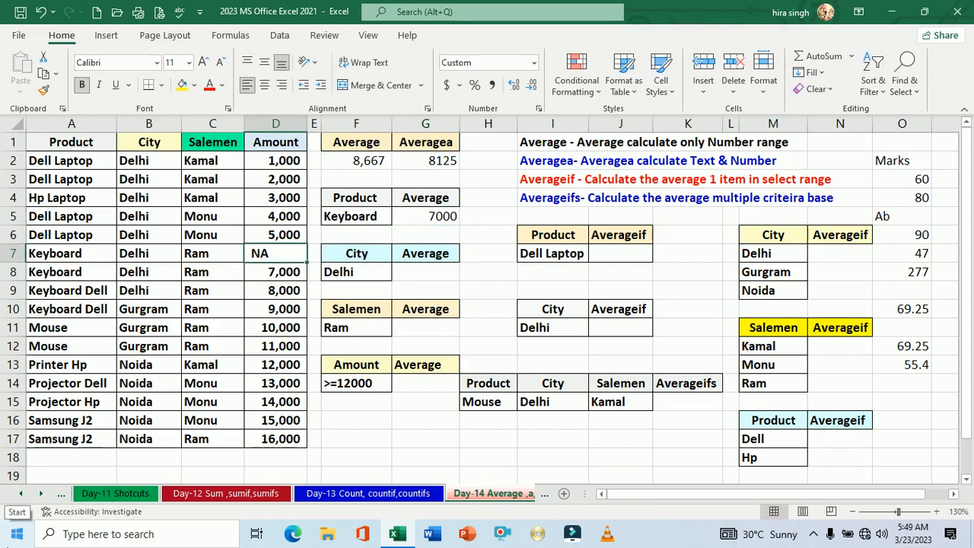
type("12")
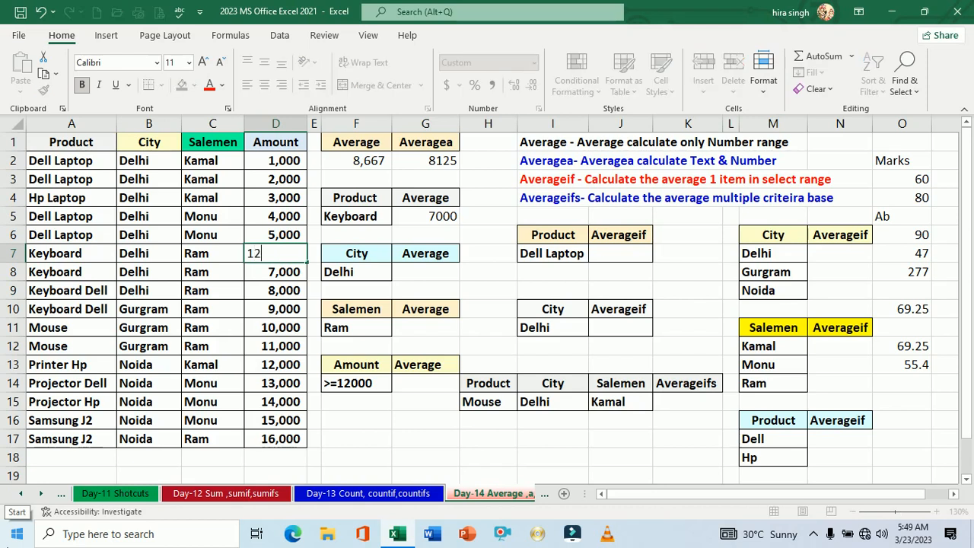
type("000")
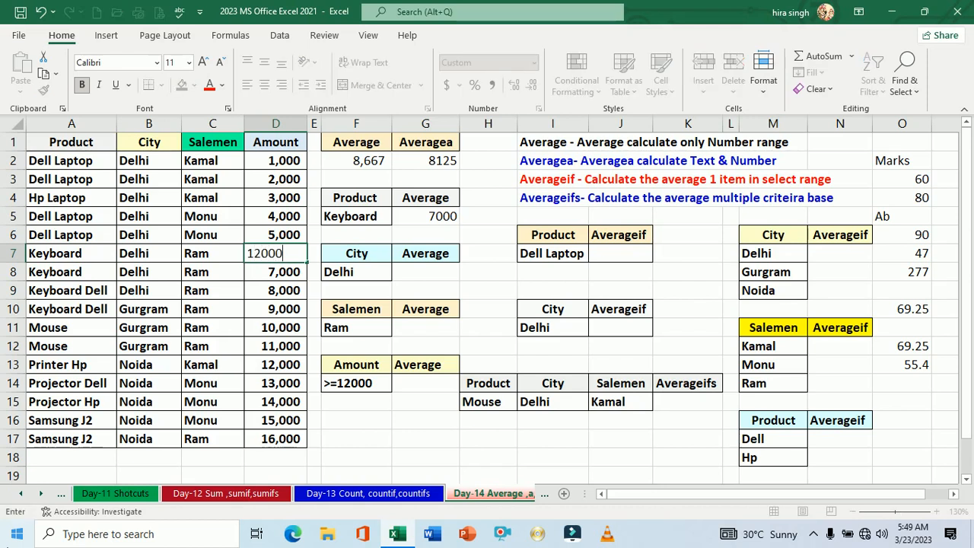
key("Return")
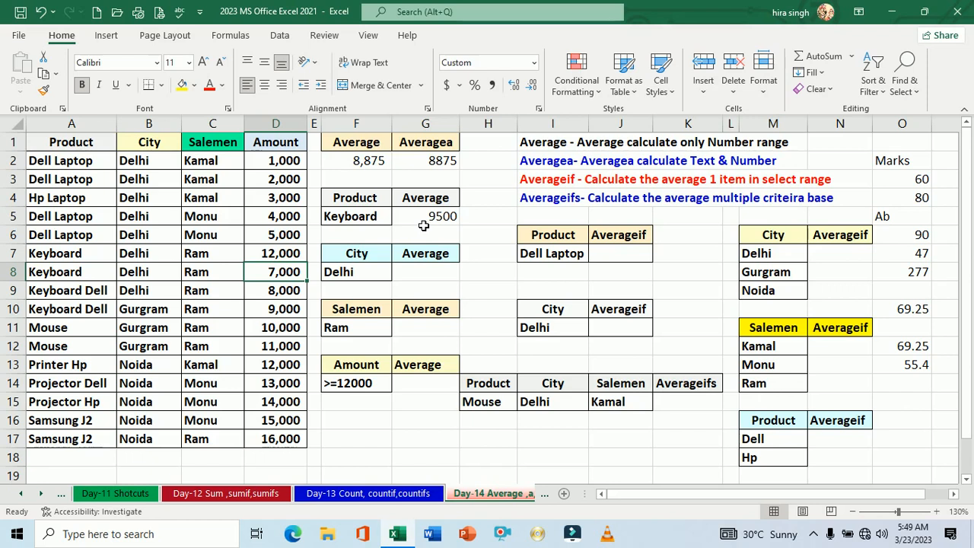
left_click_drag(286, 254, 287, 272)
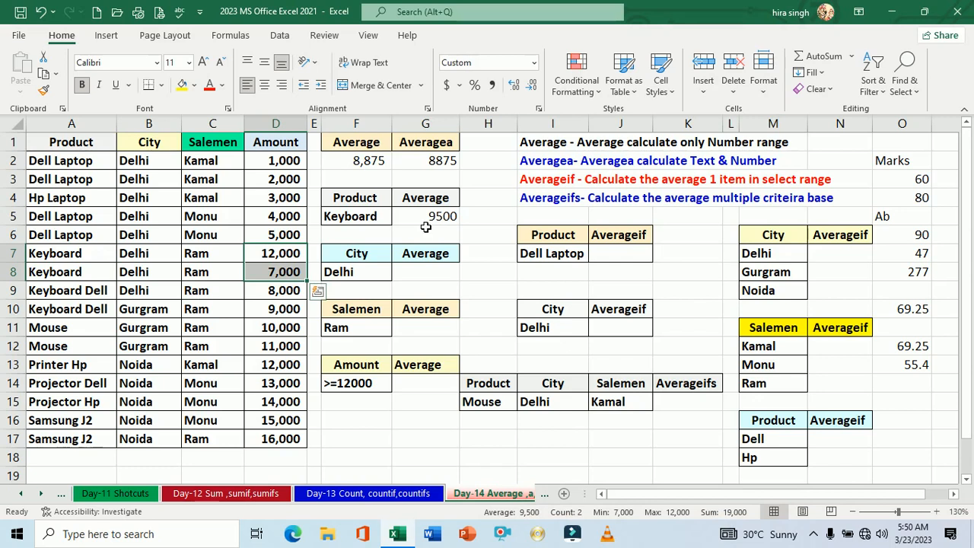
Try to calculate the Delhi average in G8 with AVERAGEIF, using range A1:D17, criteria F8 and average range D1:D17
left_click(422, 280)
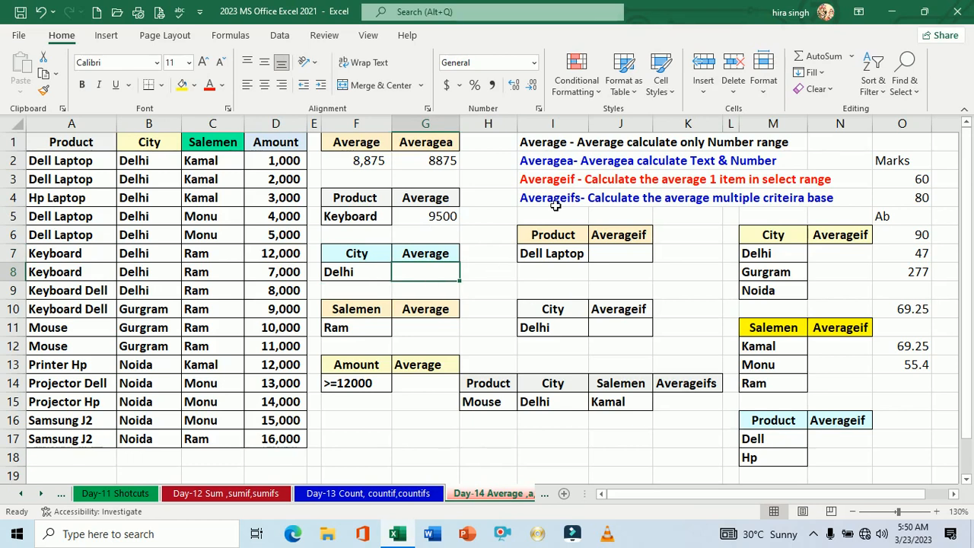
type("=")
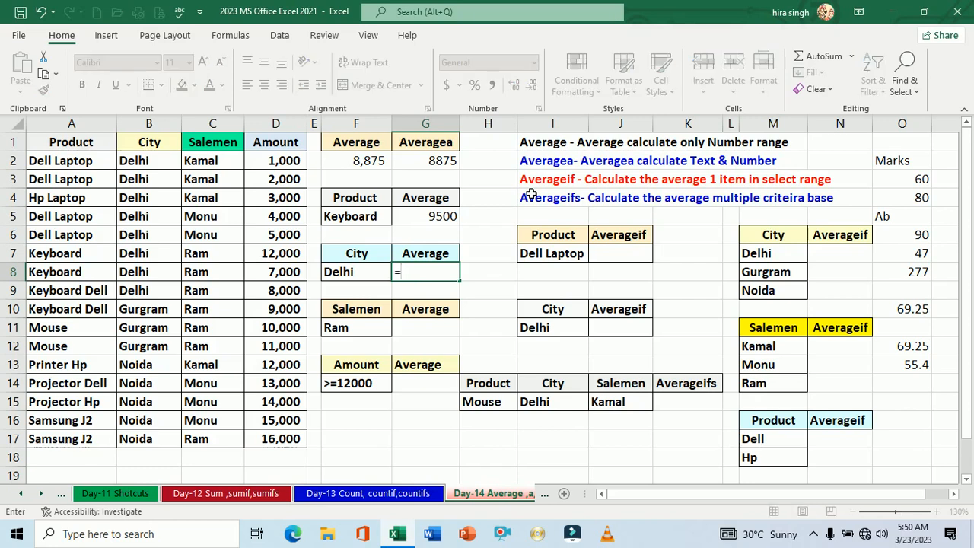
type("aver")
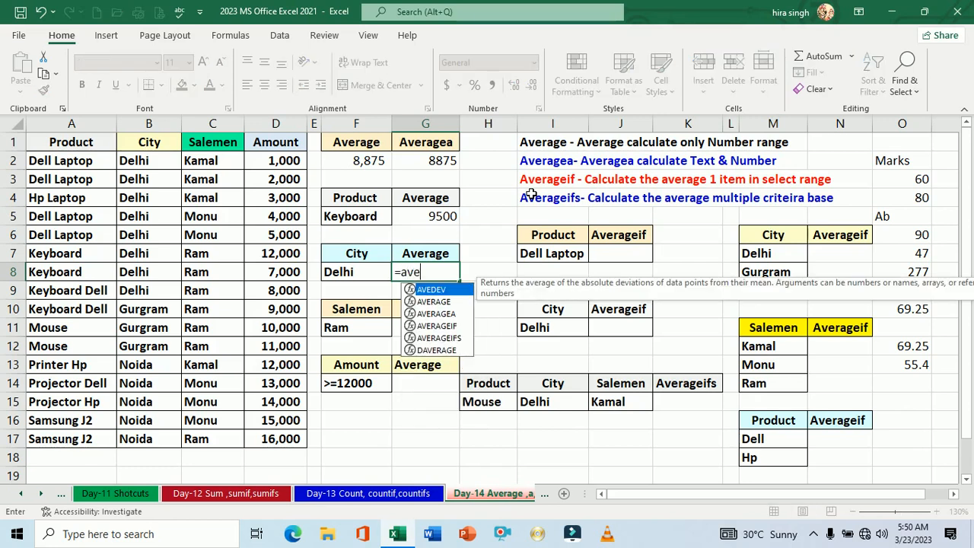
key("Down")
key("Down")
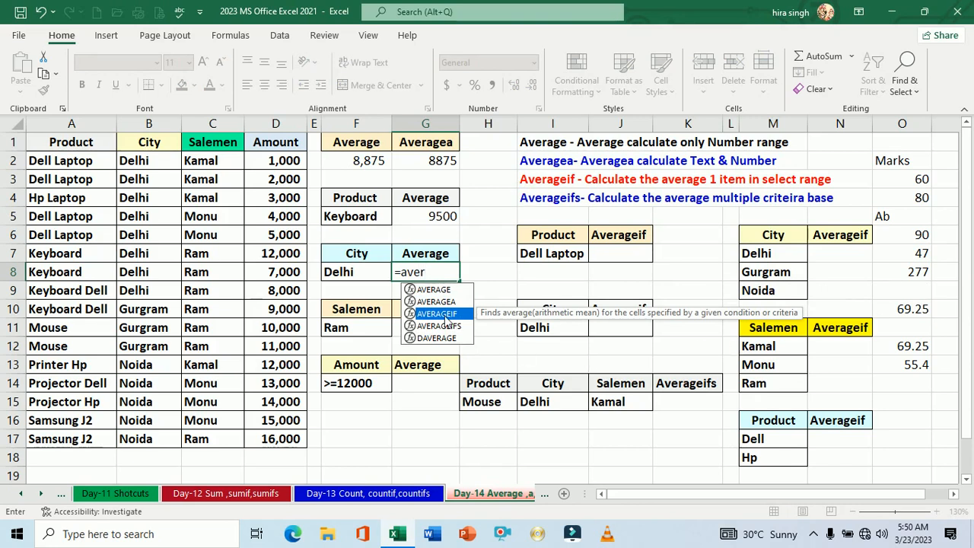
double_click(446, 320)
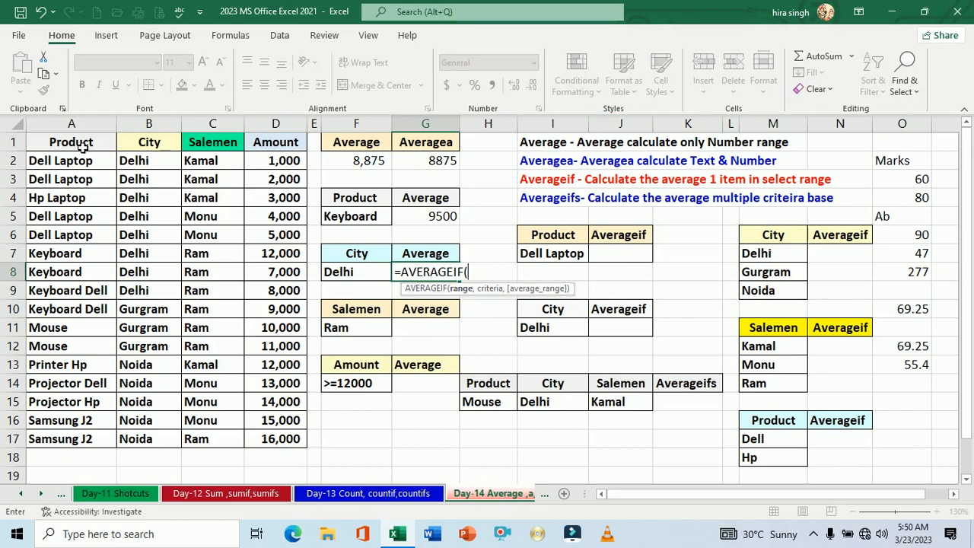
left_click_drag(82, 147, 263, 450)
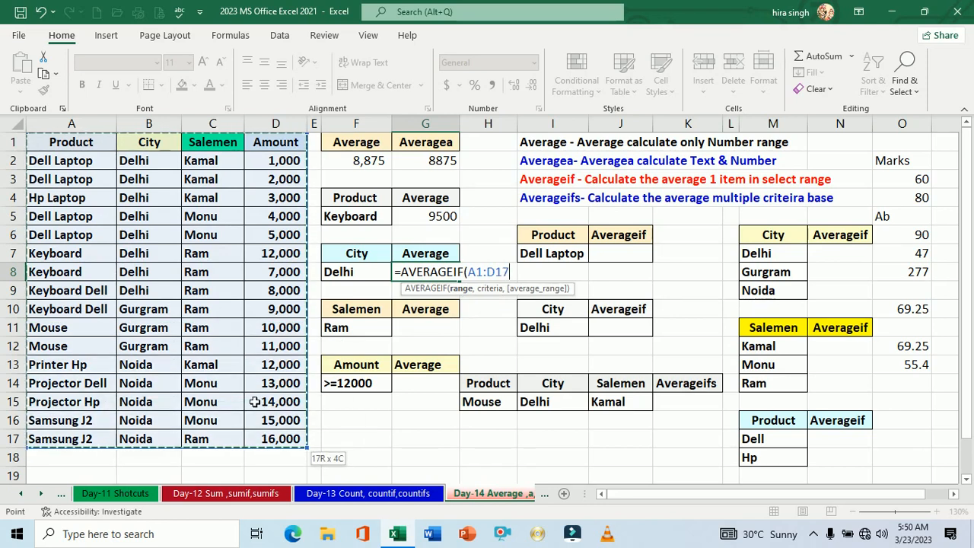
type(",")
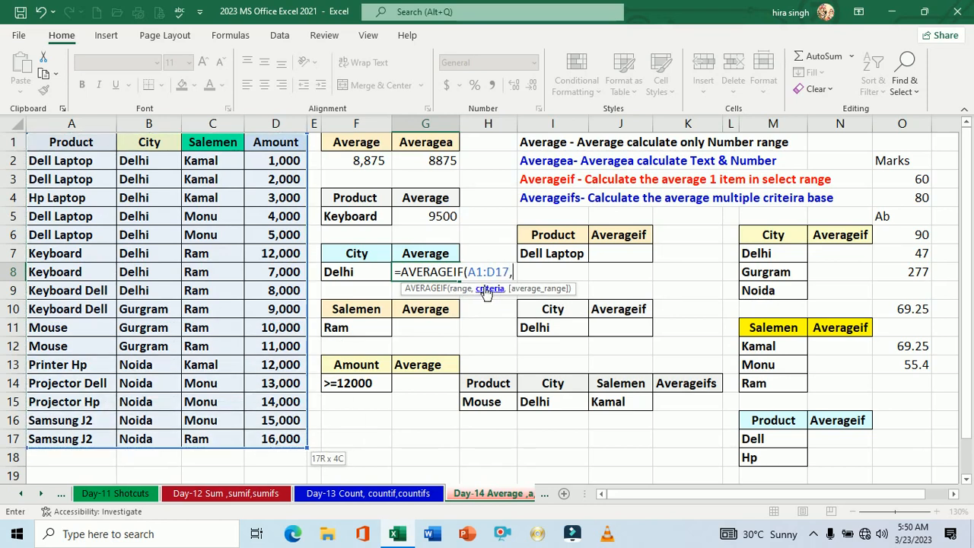
left_click(369, 275)
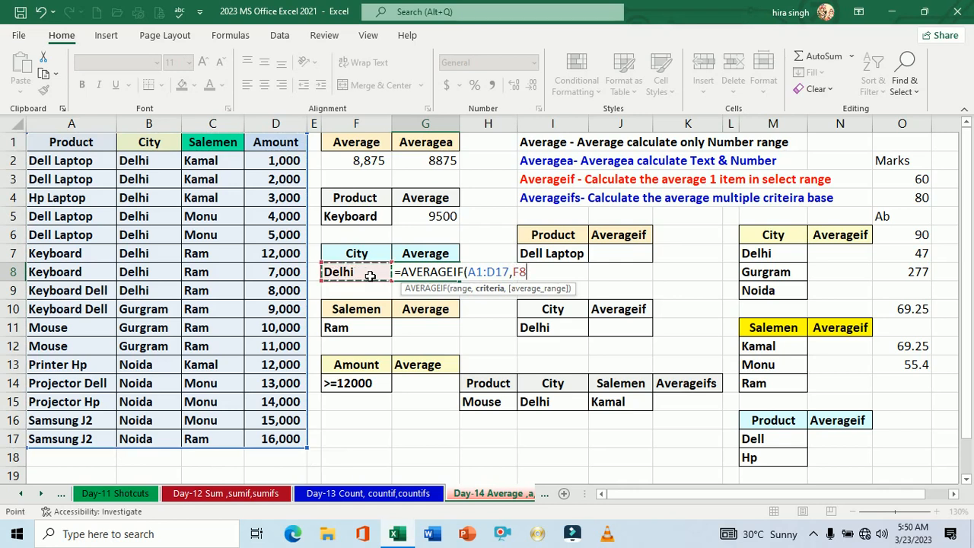
type(",")
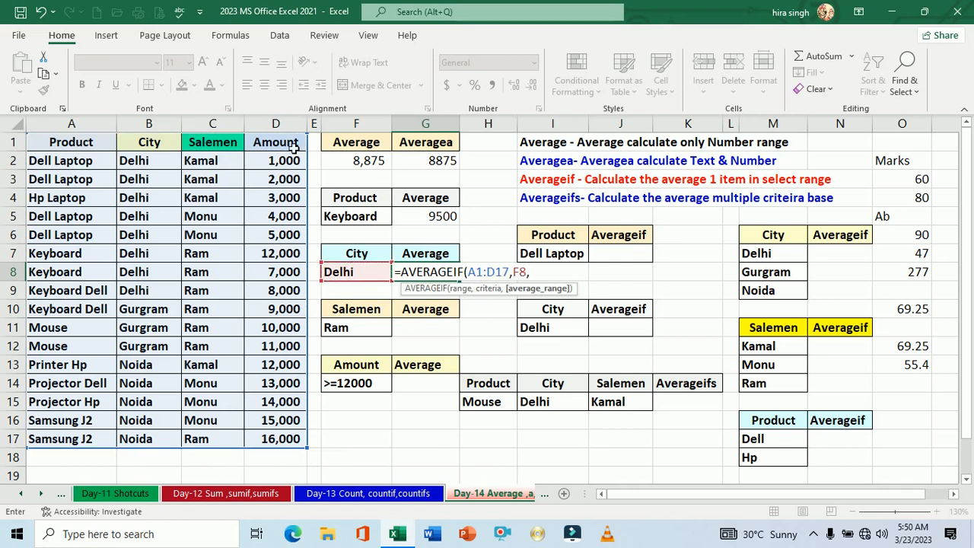
left_click_drag(293, 149, 293, 442)
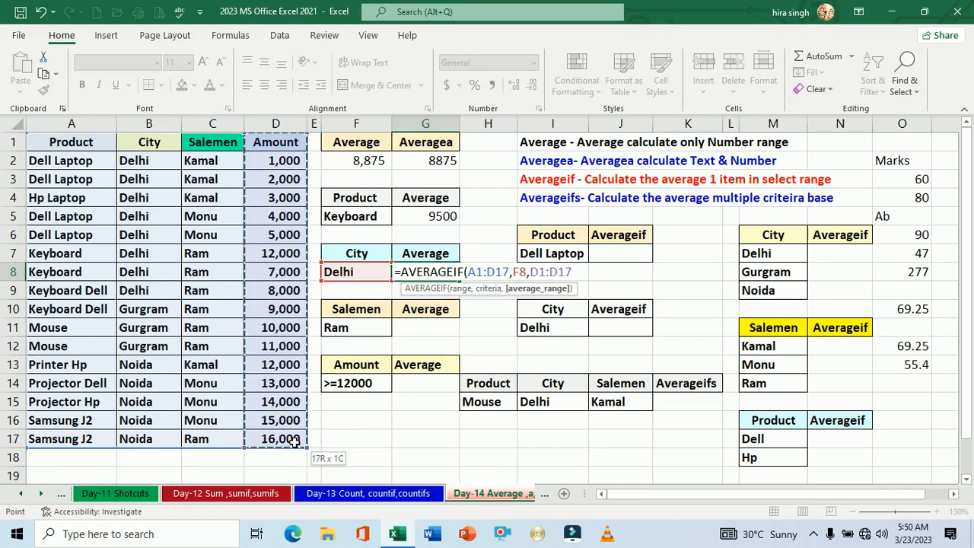
key("Return")
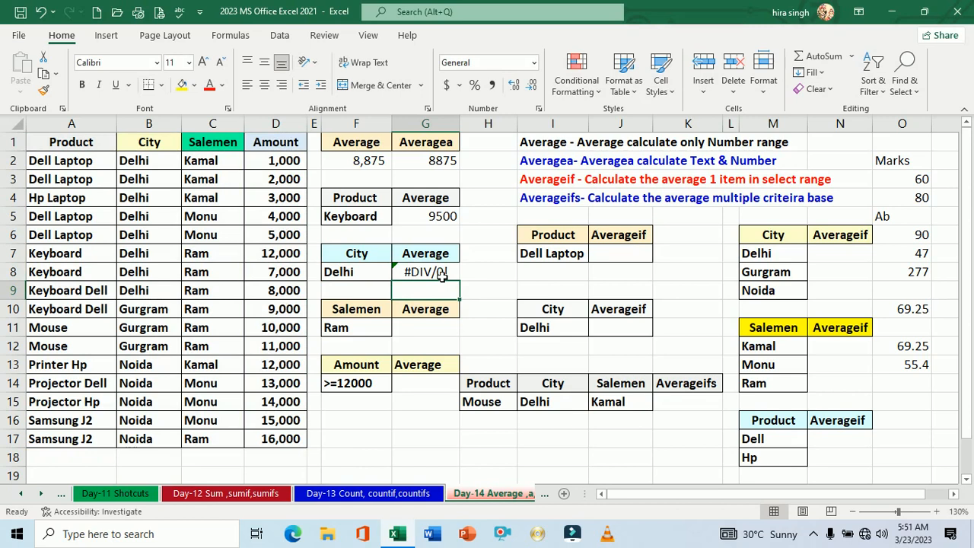
Replace the AVERAGEIF arguments in G8 with range B1:D17, criteria F8 and average range D1:D17
double_click(440, 274)
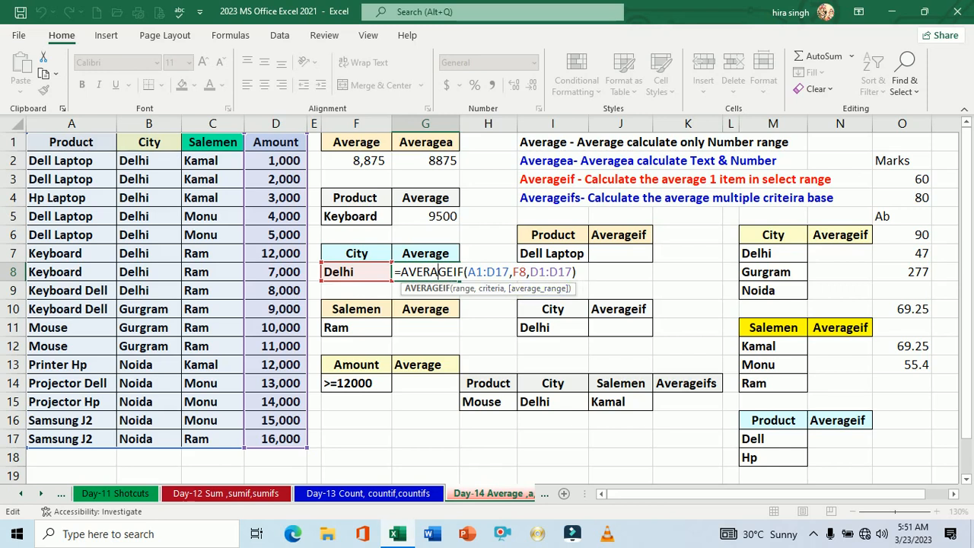
left_click(577, 271)
key("BackSpace")
key("BackSpace")
key("BackSpace")
key("BackSpace")
key("BackSpace")
key("BackSpace")
key("BackSpace")
key("BackSpace")
key("BackSpace")
key("BackSpace")
key("BackSpace")
key("BackSpace")
key("BackSpace")
key("BackSpace")
key("BackSpace")
key("BackSpace")
key("BackSpace")
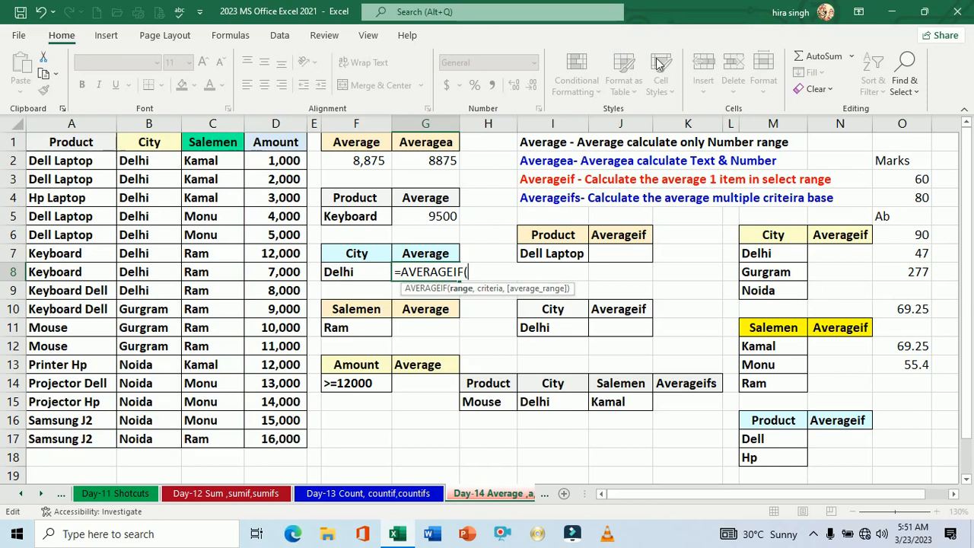
left_click_drag(156, 145, 255, 439)
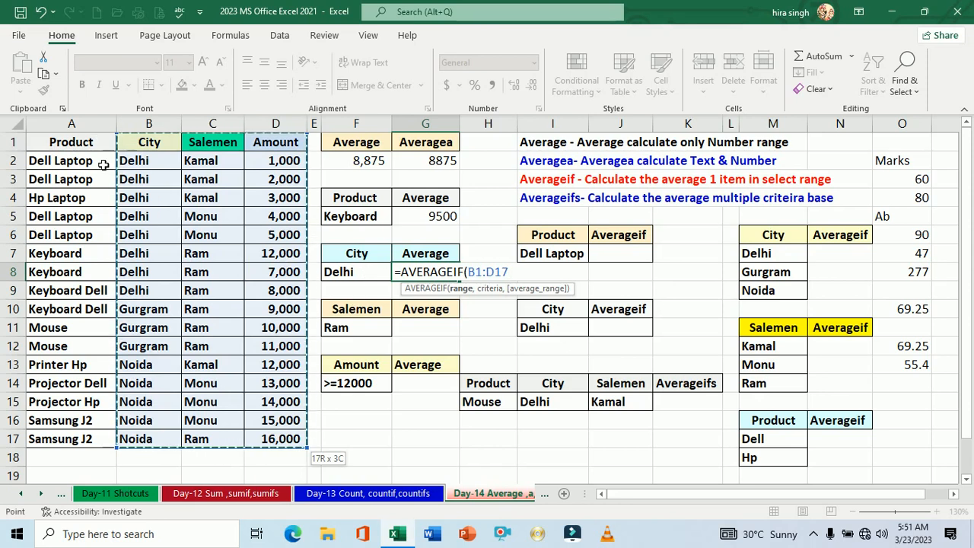
type(",")
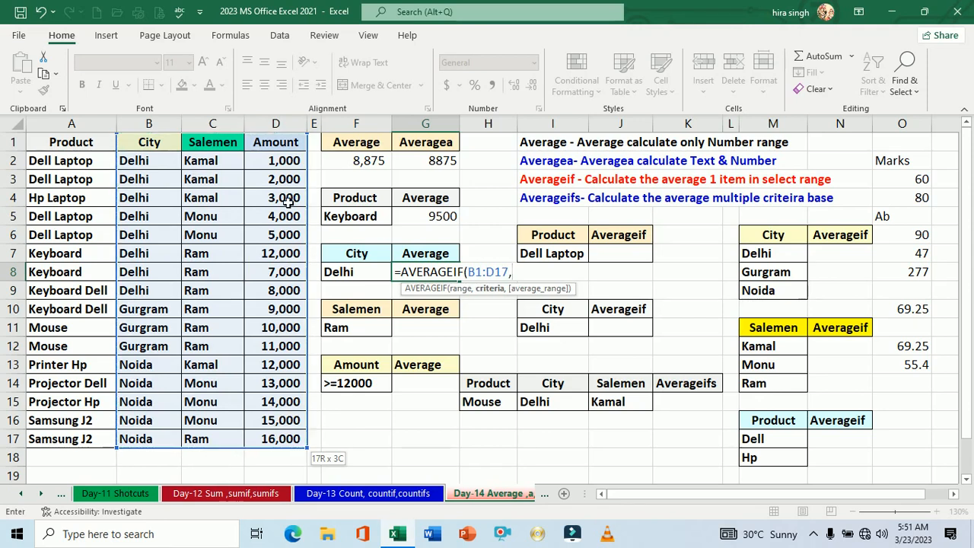
left_click(357, 276)
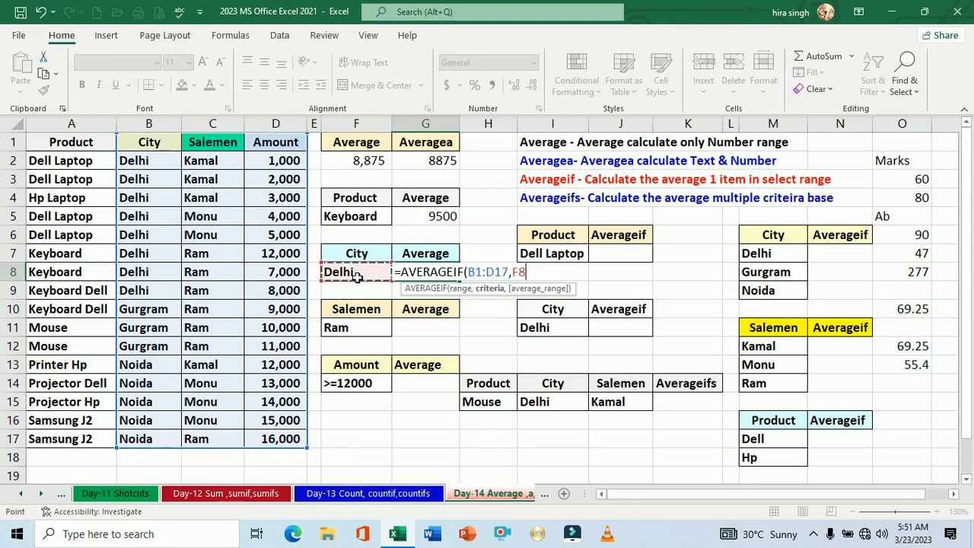
type(",")
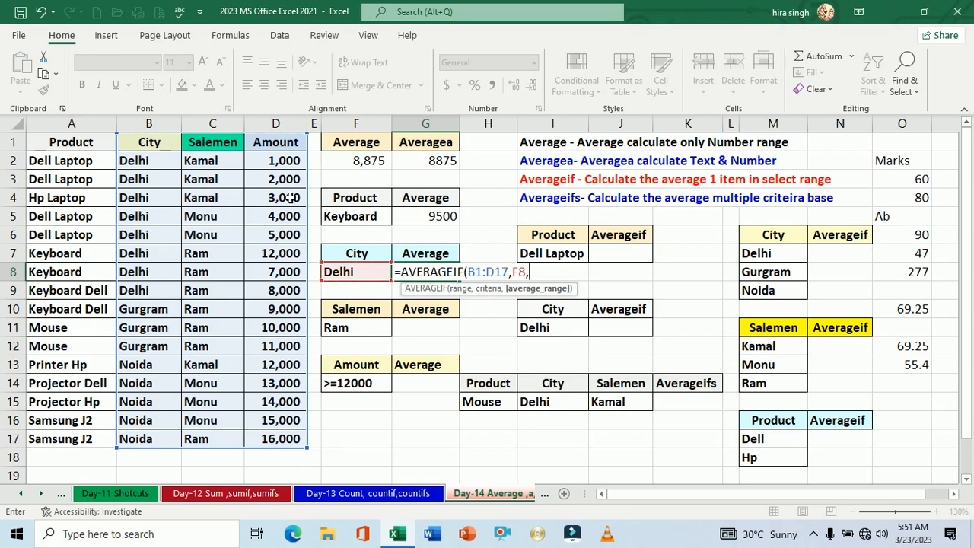
left_click_drag(290, 146, 284, 439)
key("Return")
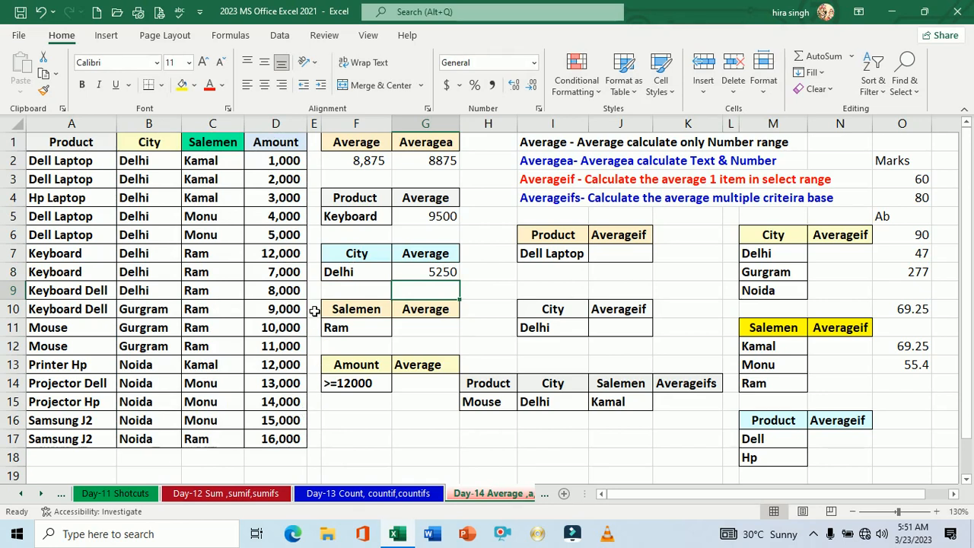
Compare the Delhi average in G8 with the average of the Delhi amounts in D2:D9
left_click(476, 295)
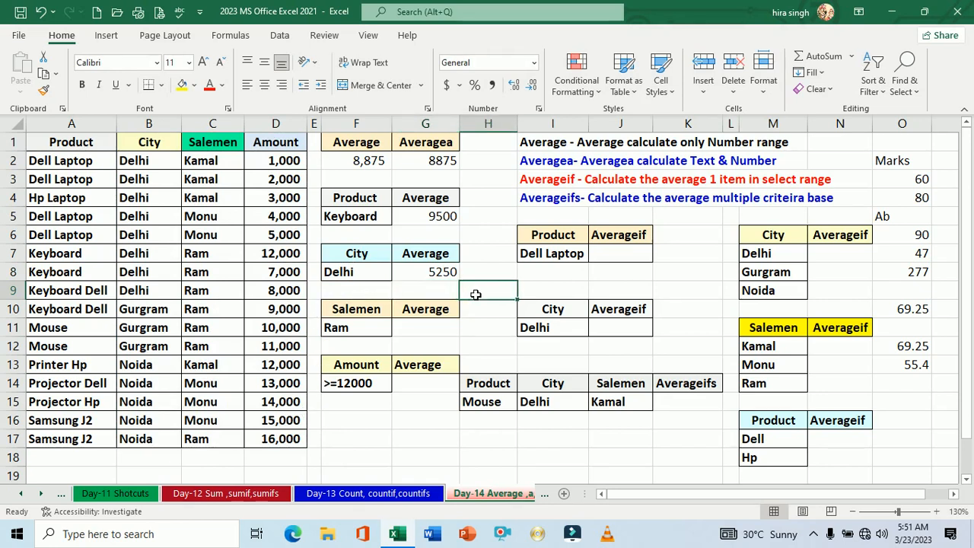
left_click(440, 278)
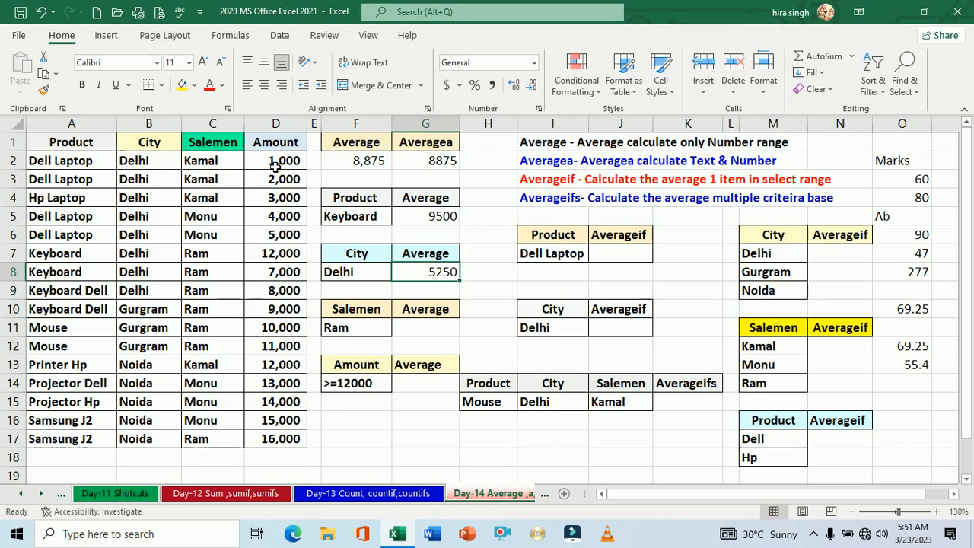
left_click_drag(275, 165, 288, 290)
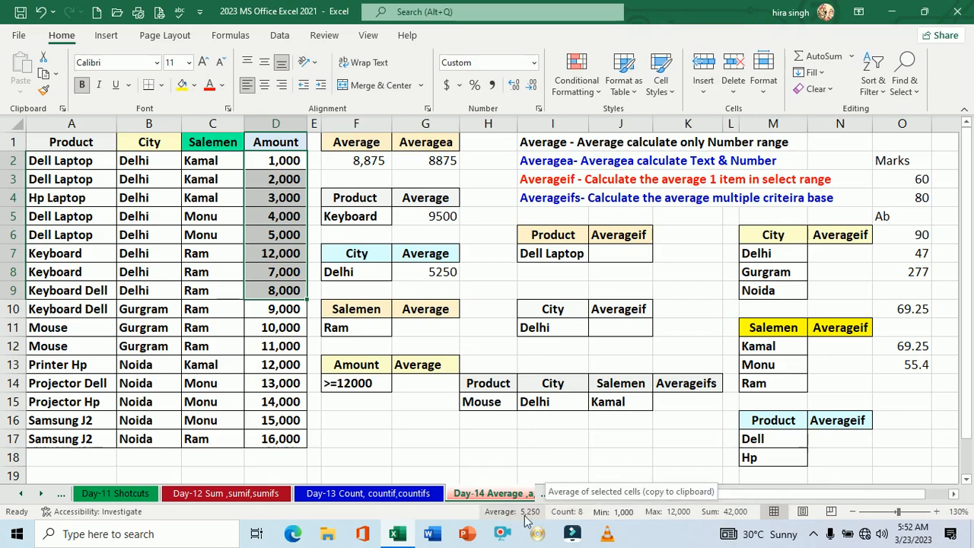
left_click(408, 427)
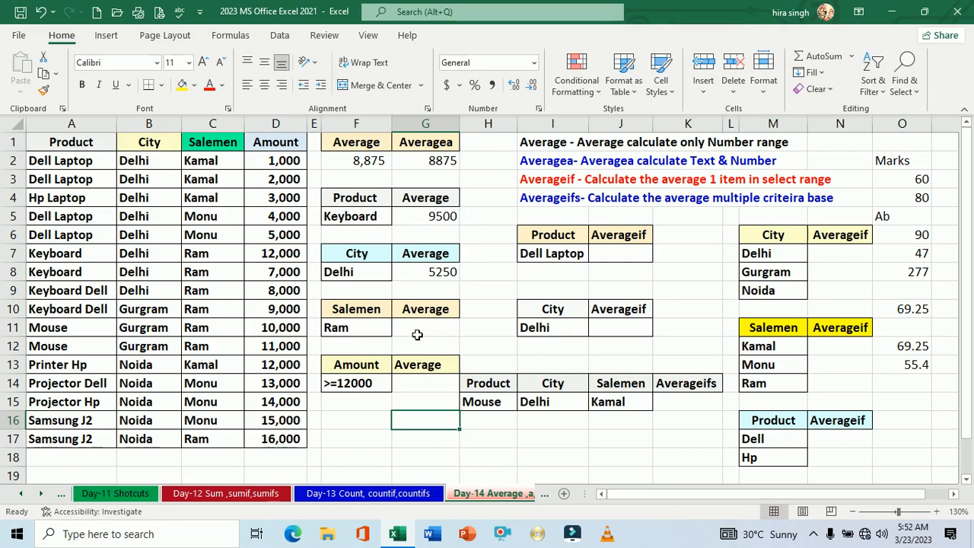
Change the city criterion in F8 to Noida by copying it from B13
left_click(363, 277)
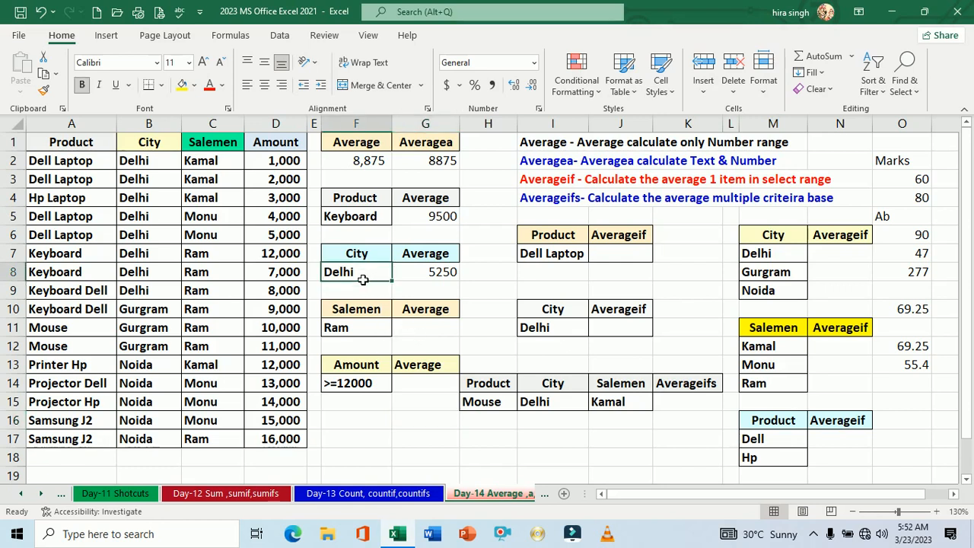
left_click(161, 368)
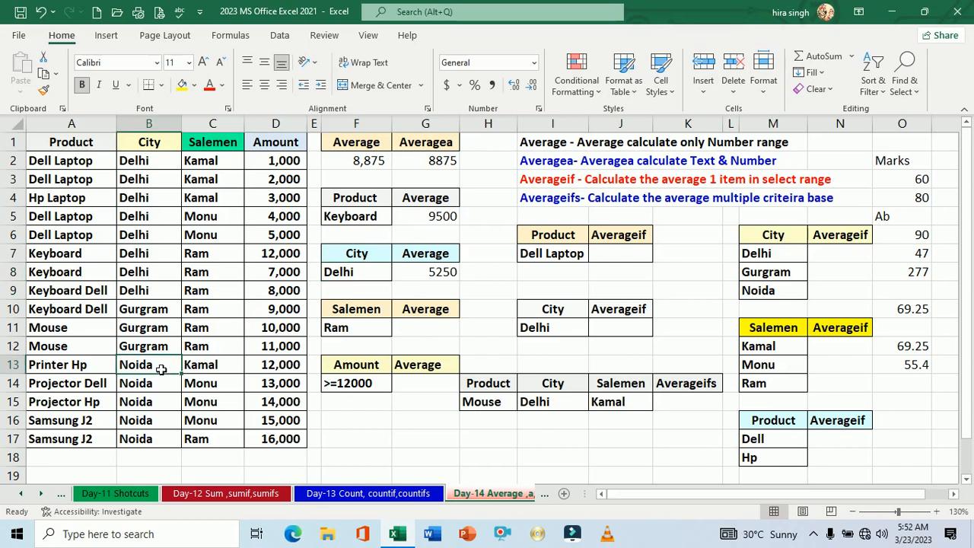
key("ctrl+c")
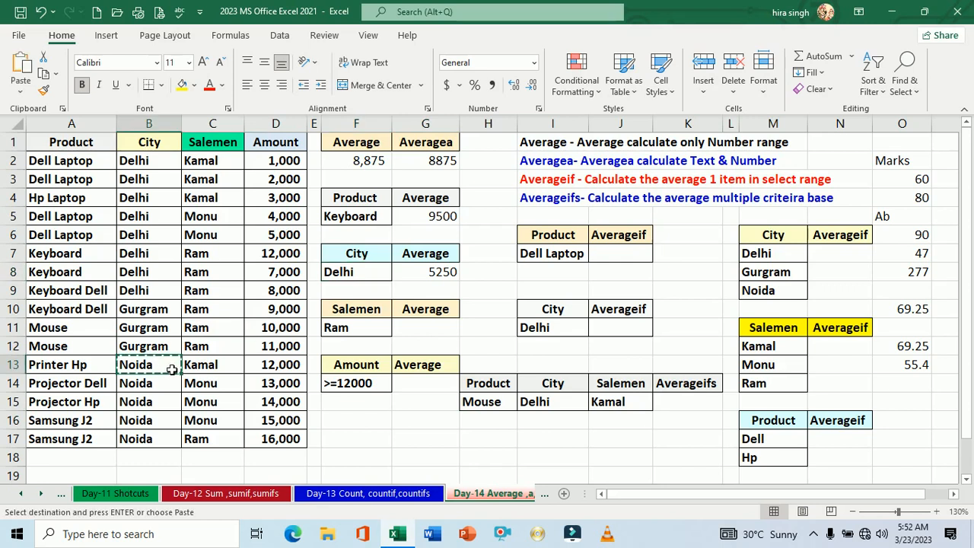
left_click(349, 280)
key("Return")
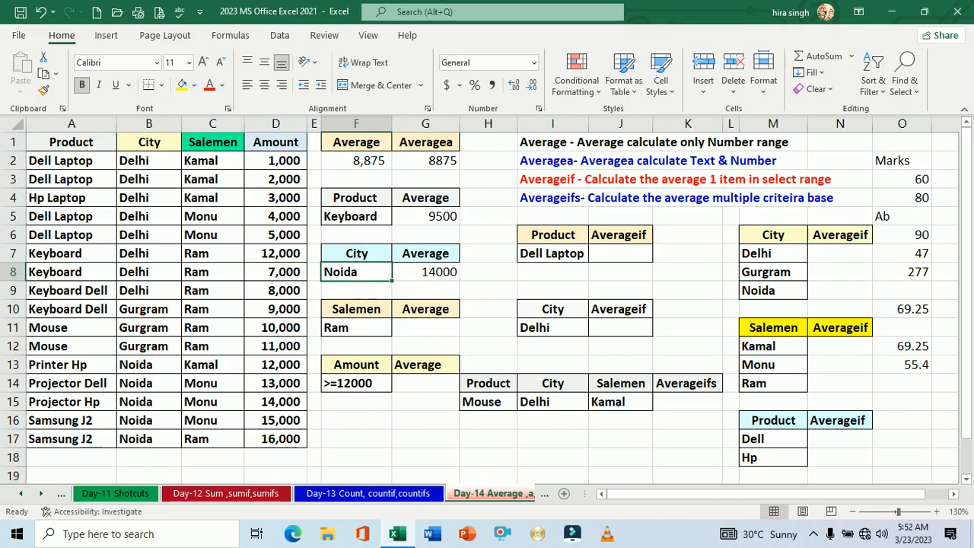
Calculate the salesman's average in G11 with AVERAGEIF, using range C1:D17, criteria F11 and average range D1:D17
left_click(407, 335)
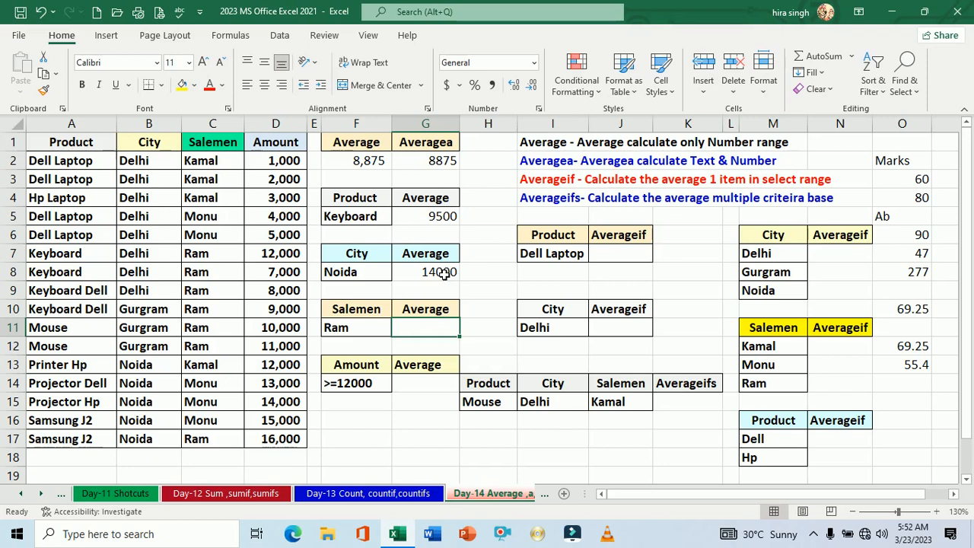
type("=av")
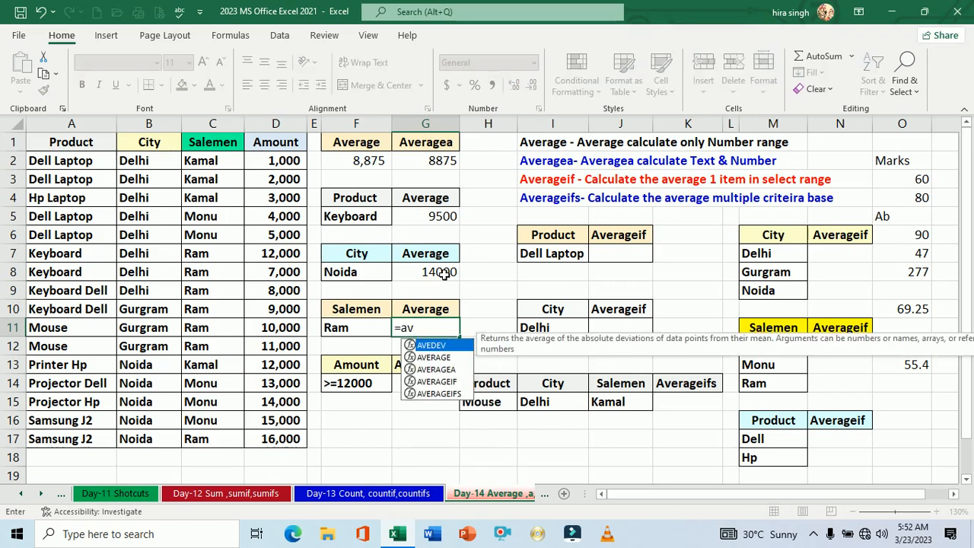
key("Down")
key("Down")
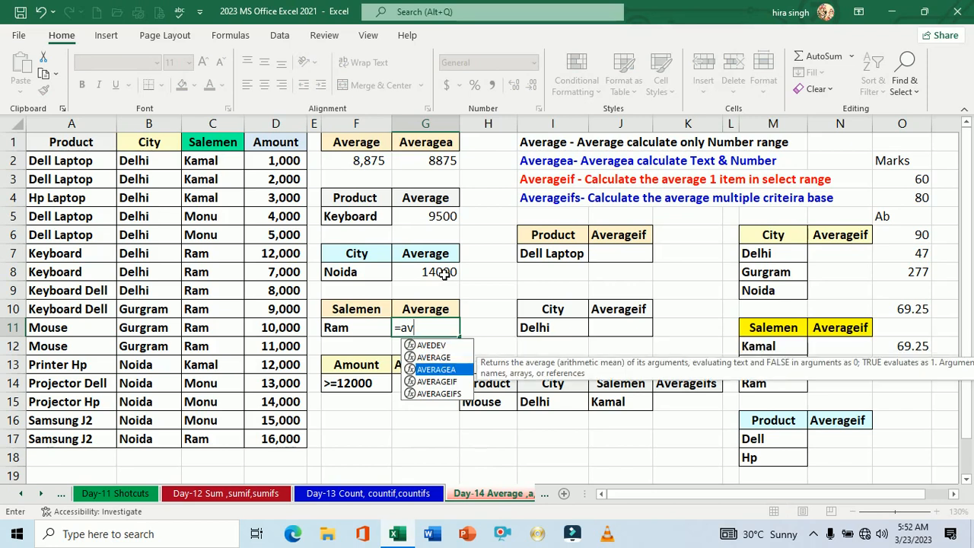
key("Down")
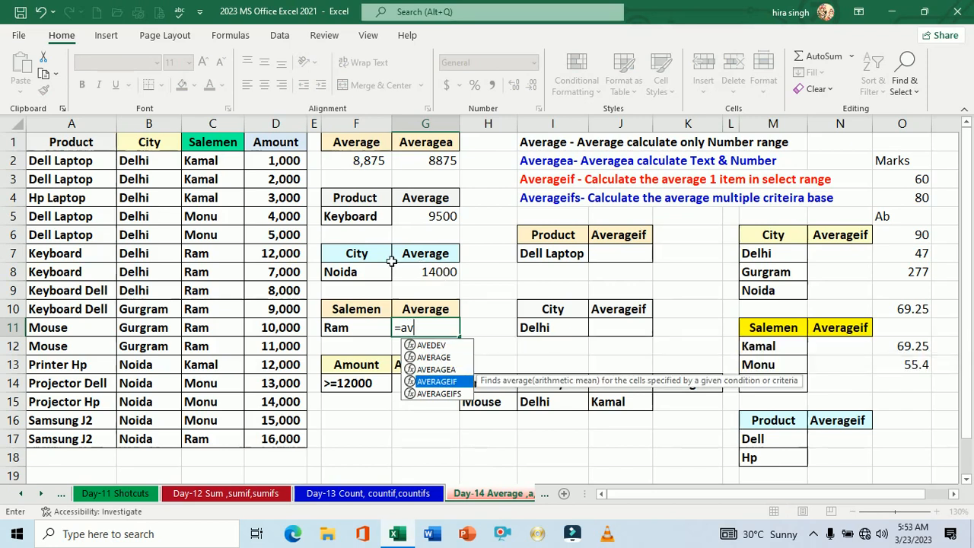
double_click(435, 382)
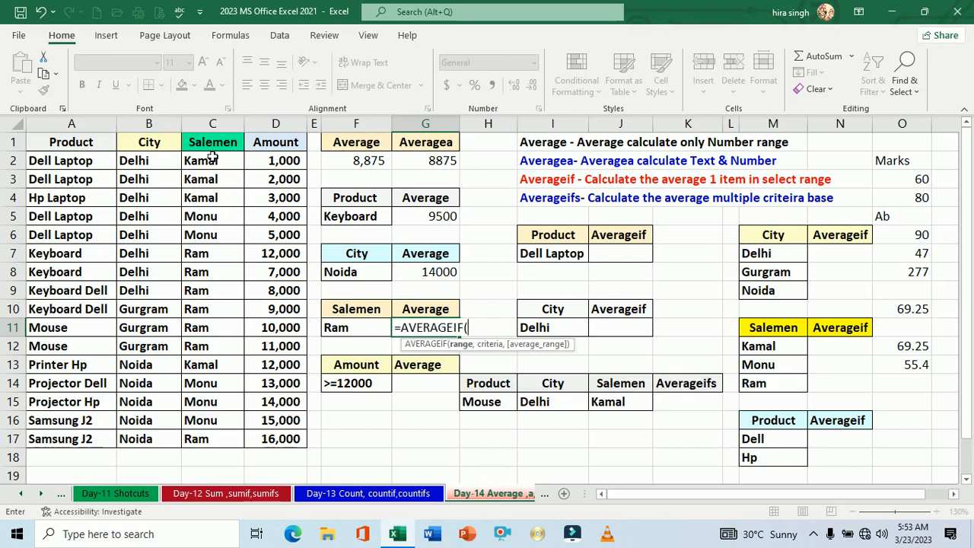
left_click_drag(213, 150, 263, 439)
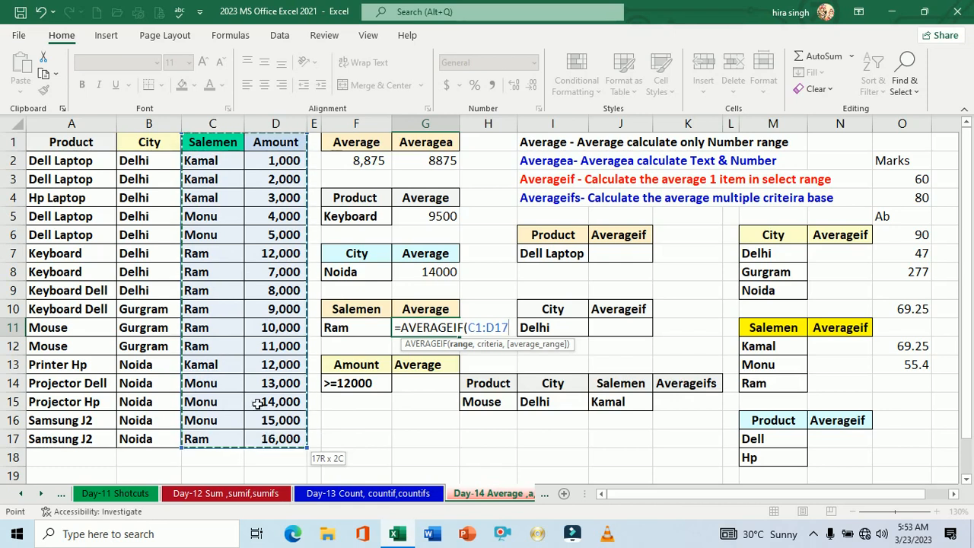
type(",")
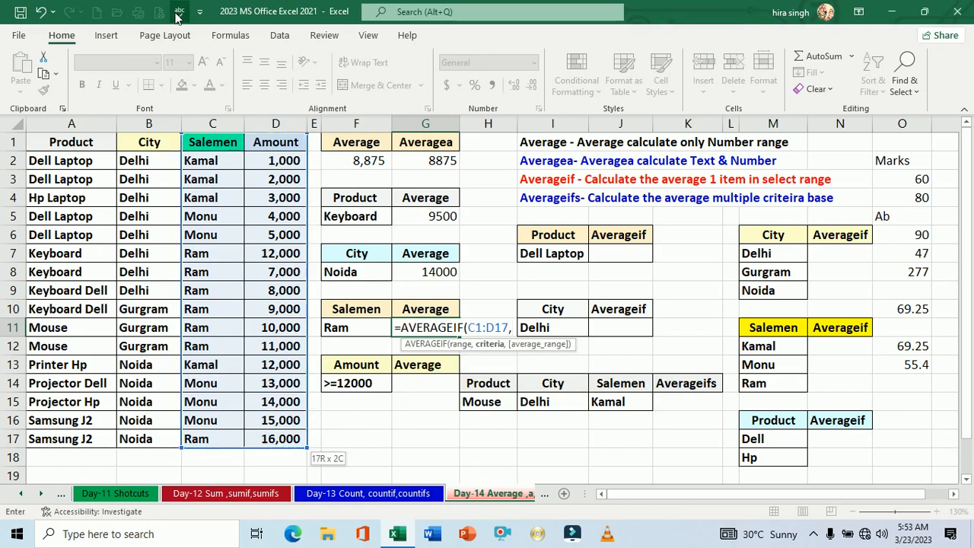
left_click(355, 329)
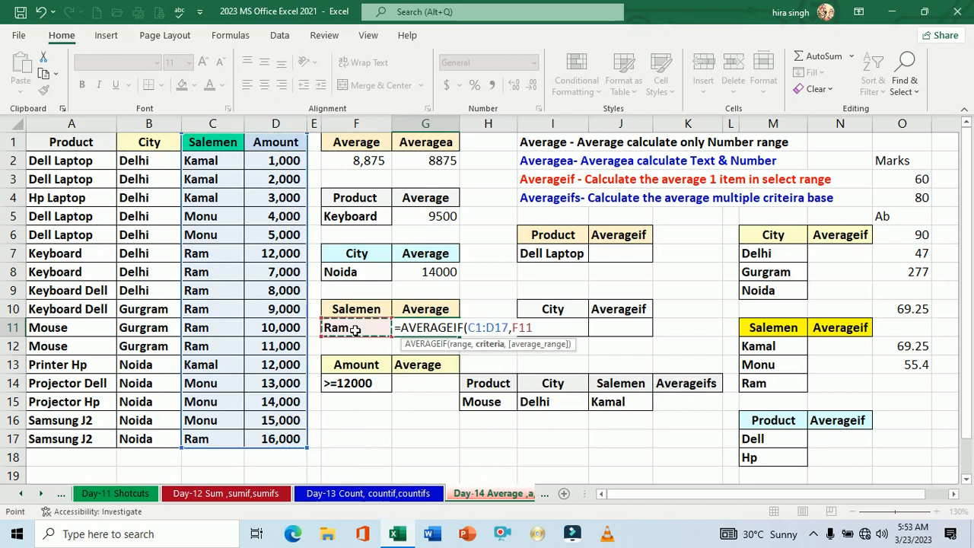
type(",")
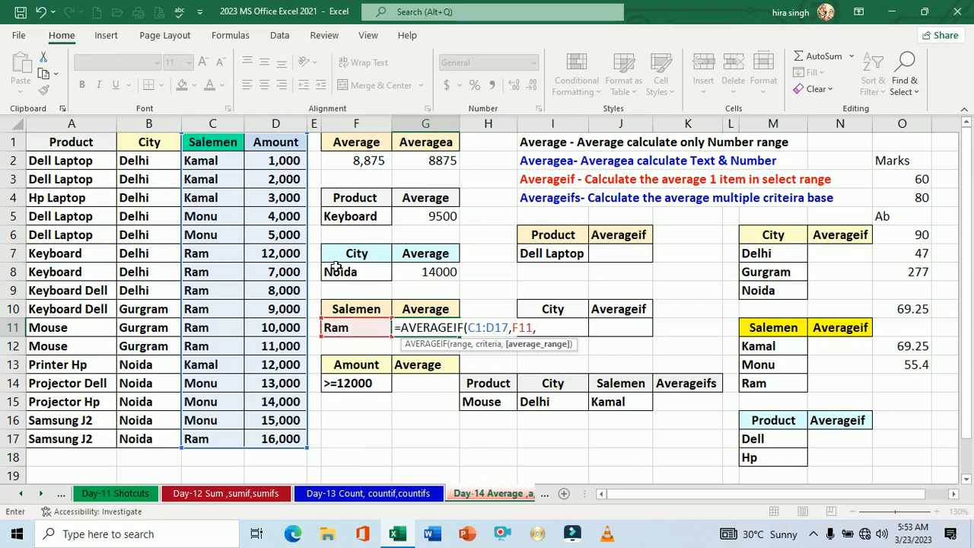
left_click_drag(278, 142, 287, 423)
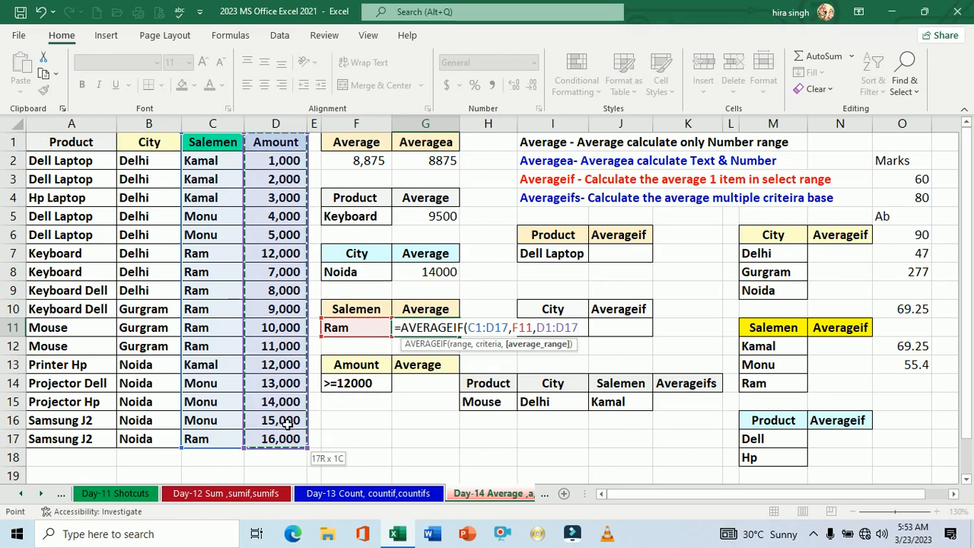
key("Return")
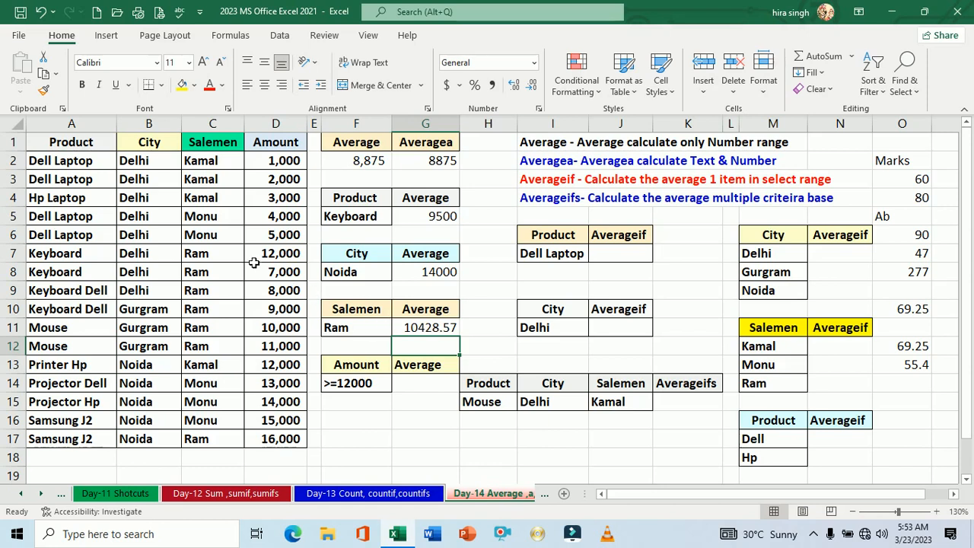
Replace the salesman criterion in F11 with the salesman's name copied from C2
left_click(226, 165)
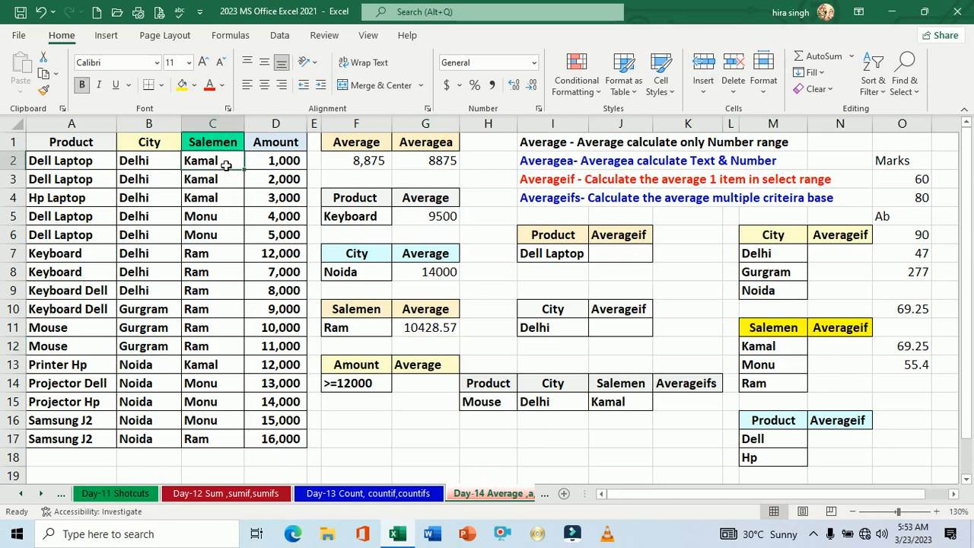
key("ctrl+c")
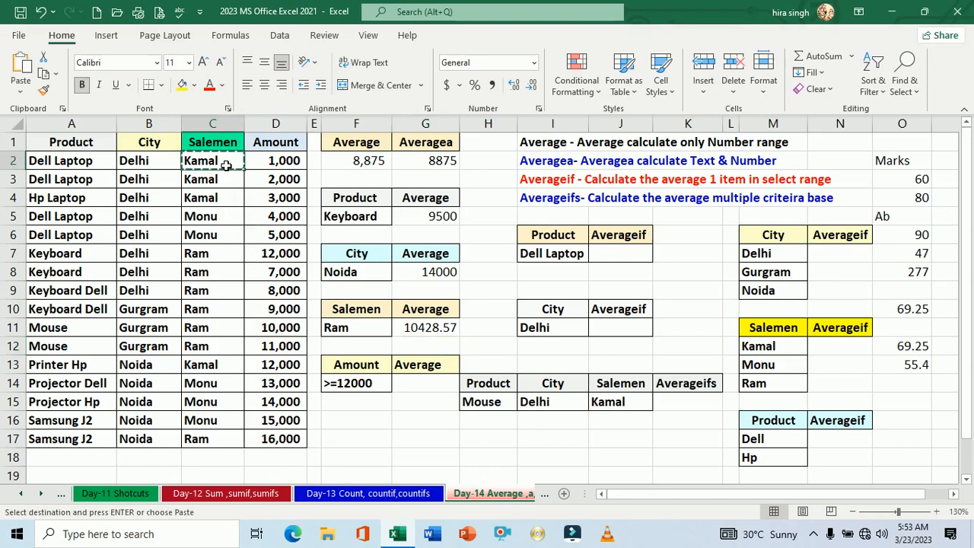
left_click(379, 335)
key("Return")
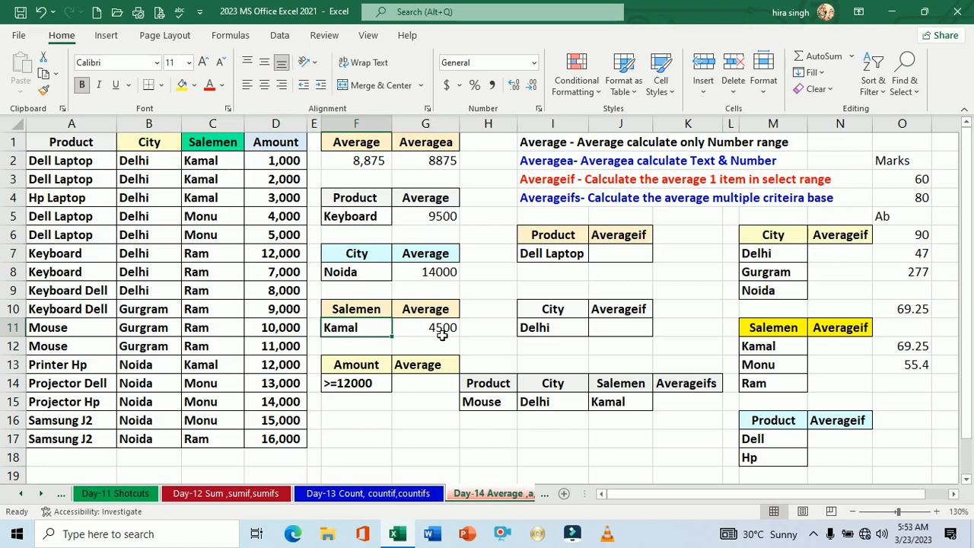
Calculate the average of amounts >=12000 in G14 with AVERAGEIF, using range D1:D17, criteria F14 and average range D1:D17
left_click(420, 388)
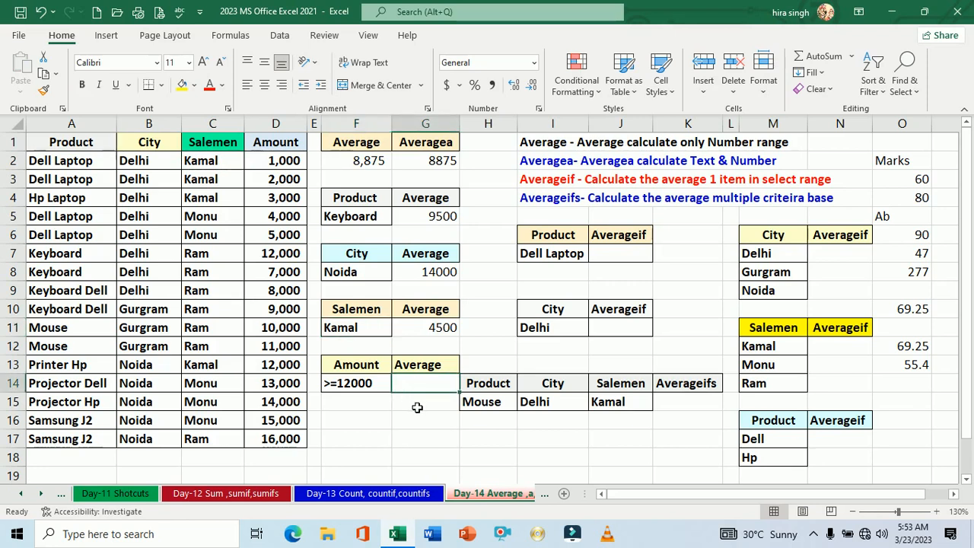
left_click(417, 408)
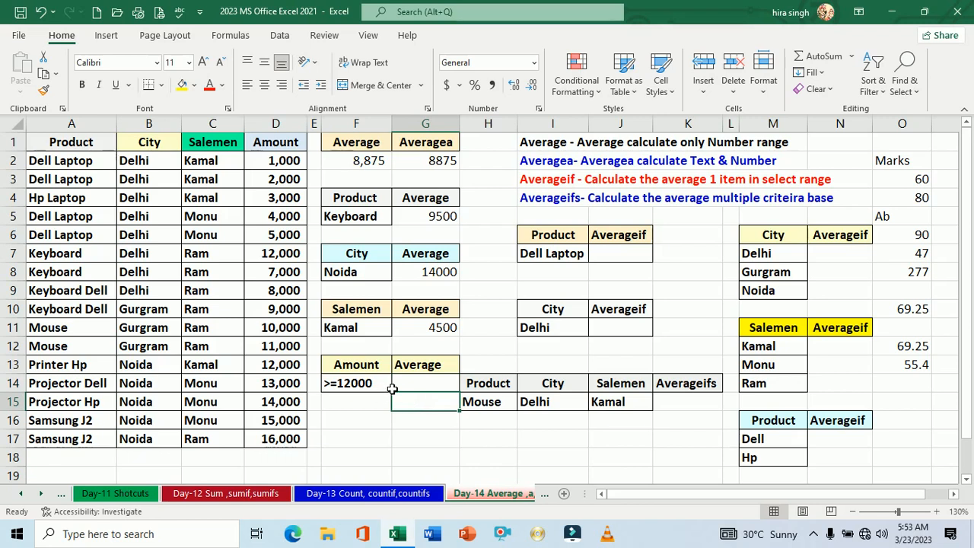
left_click(425, 390)
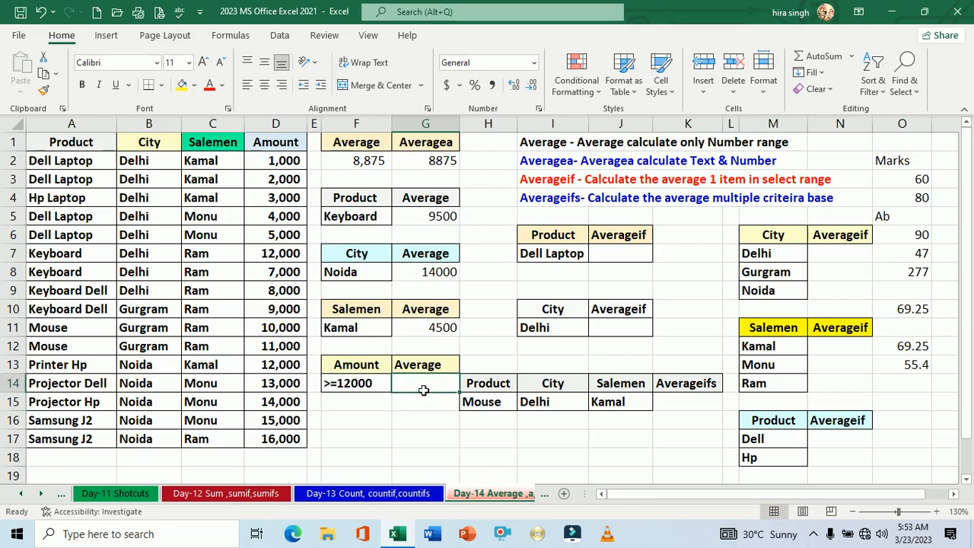
left_click(428, 409)
left_click(433, 387)
type("=")
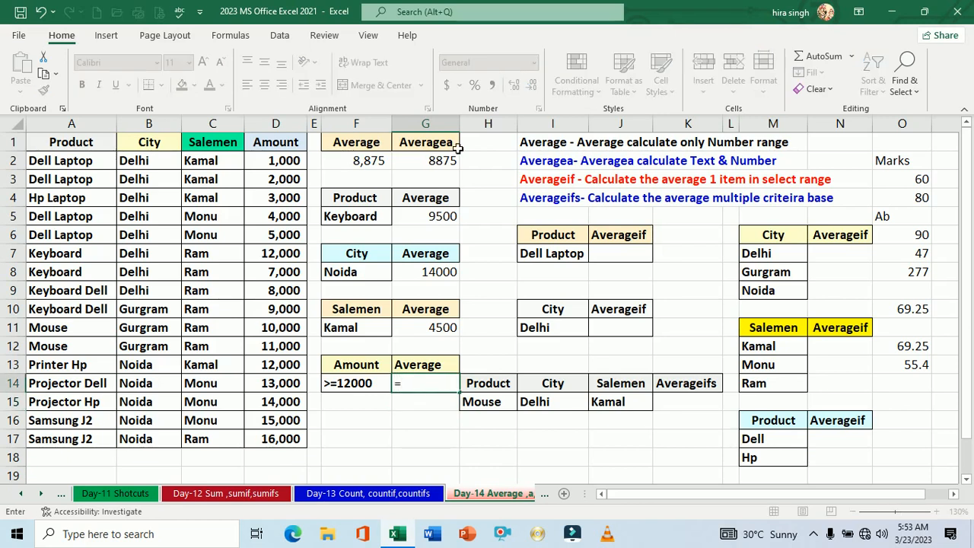
type("aver")
key("Down")
key("Down")
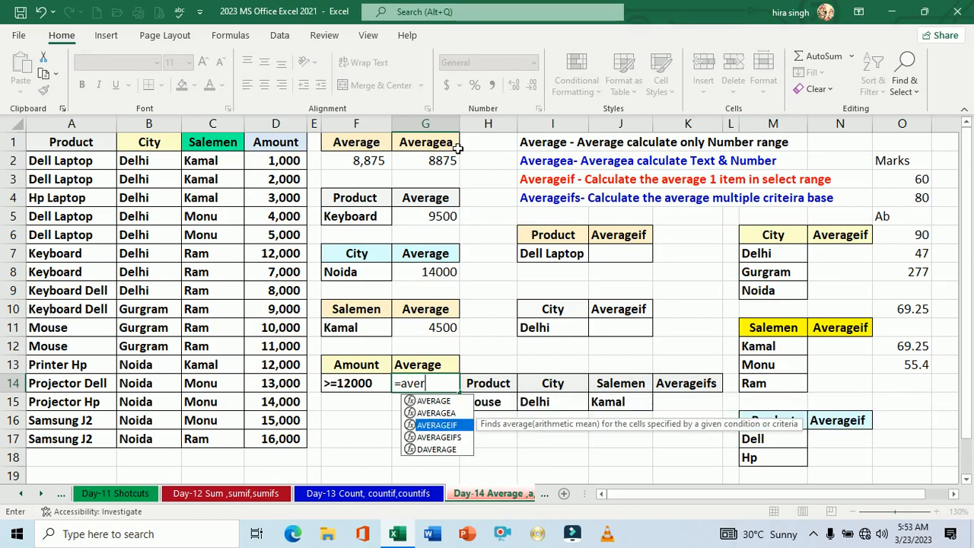
key("Tab")
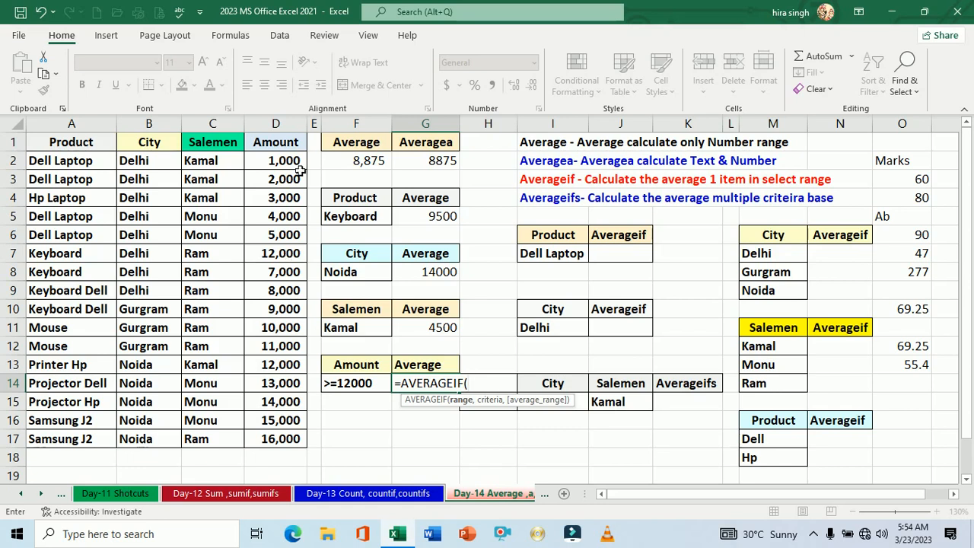
left_click_drag(293, 145, 284, 443)
type(",")
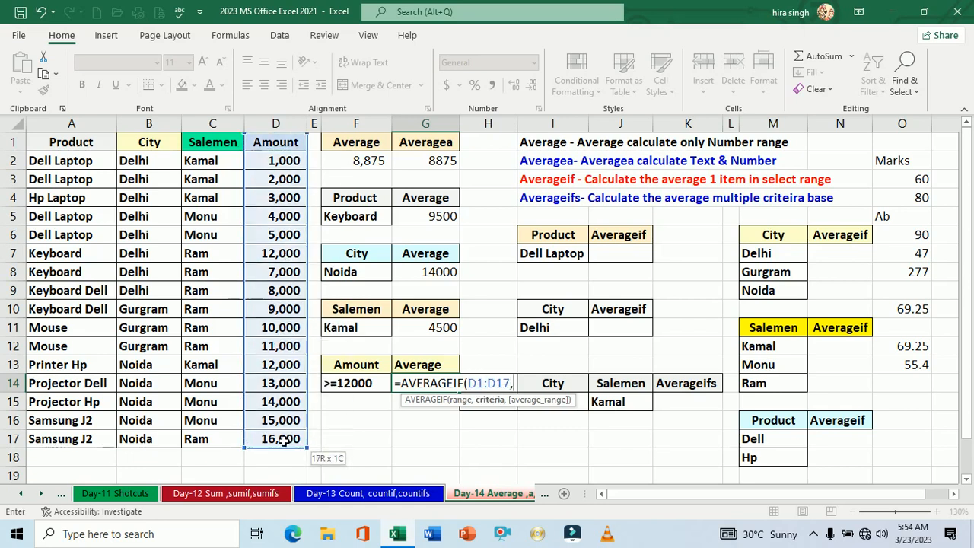
left_click(368, 388)
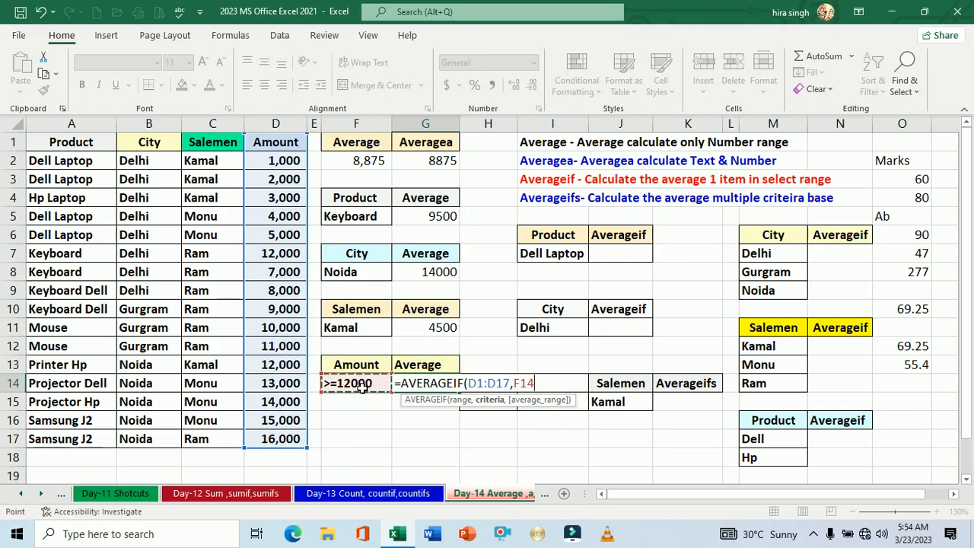
type(",")
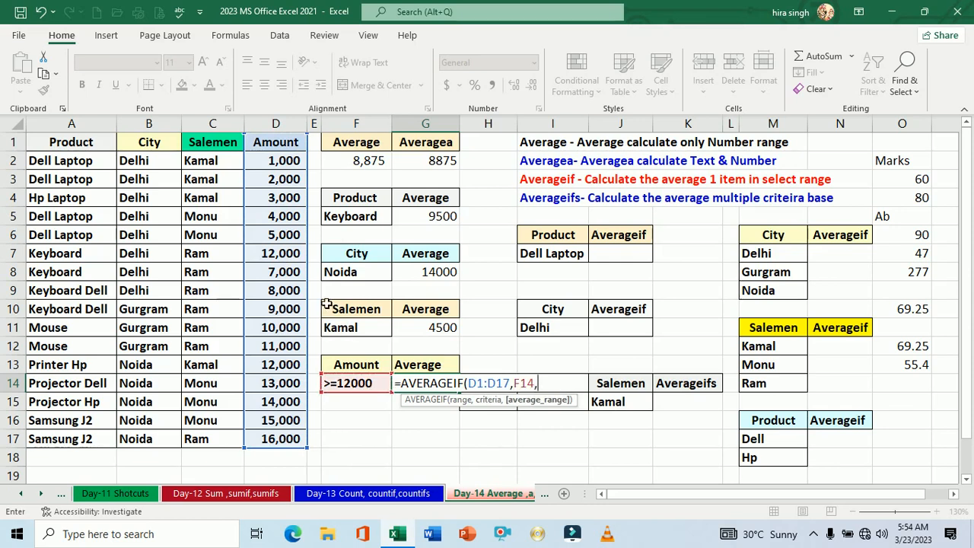
left_click_drag(285, 147, 282, 440)
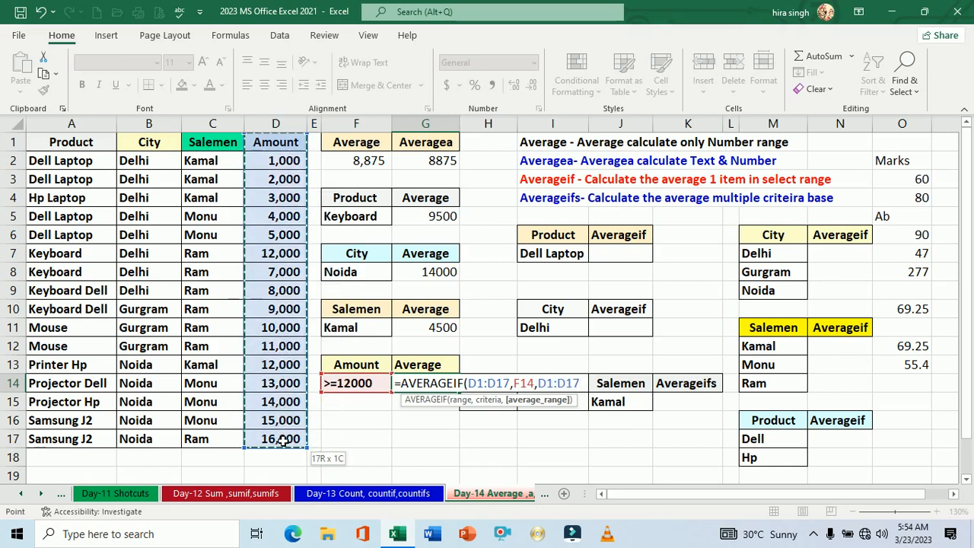
key("Return")
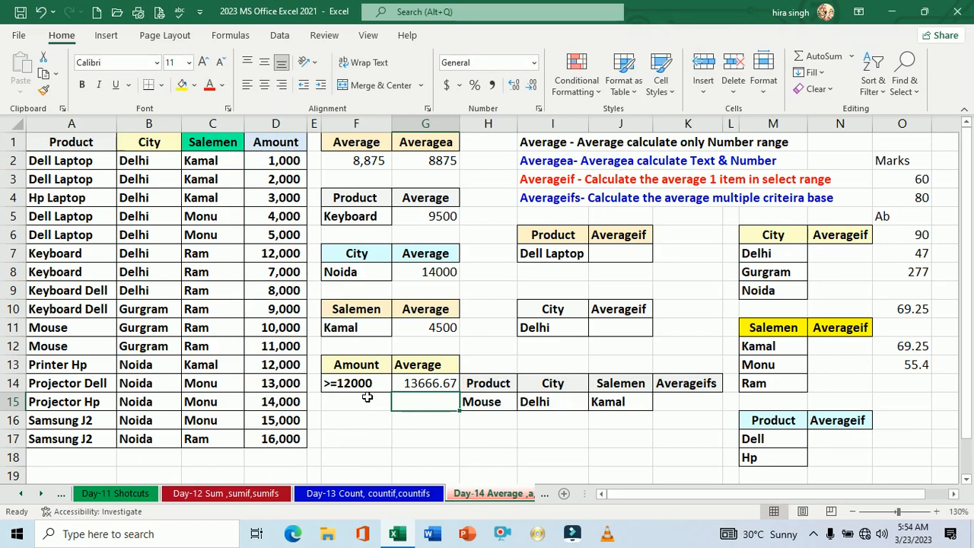
left_click(424, 388)
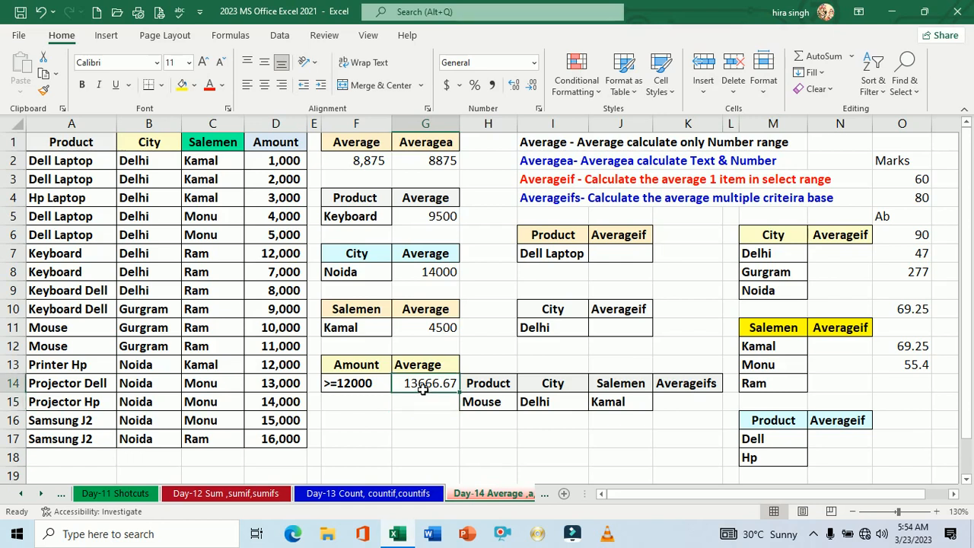
Calculate the Dell Laptop average in J7 with AVERAGEIF, using range A1:D17, criteria I7 and average range D1:D17
left_click(616, 289)
left_click(617, 255)
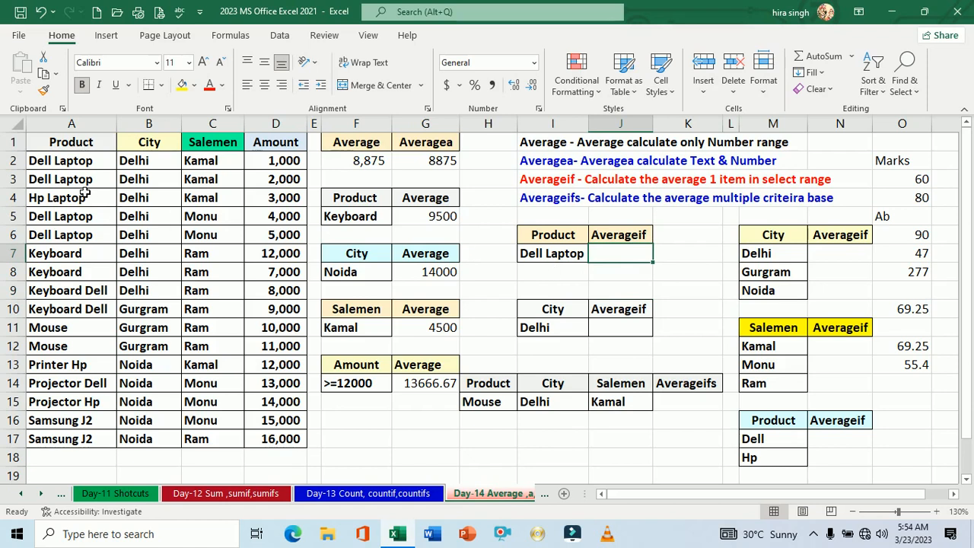
left_click_drag(72, 161, 88, 179)
left_click(605, 256)
type("=")
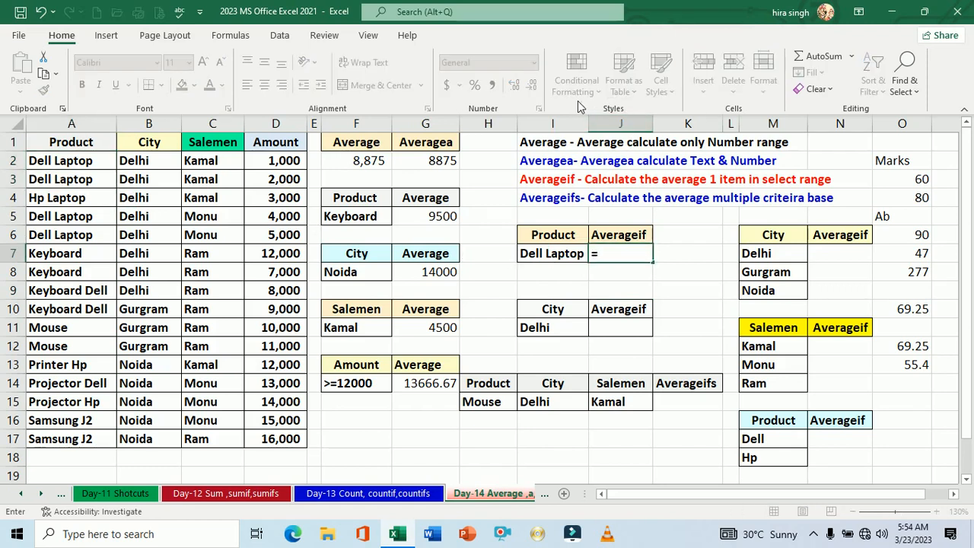
type("aver")
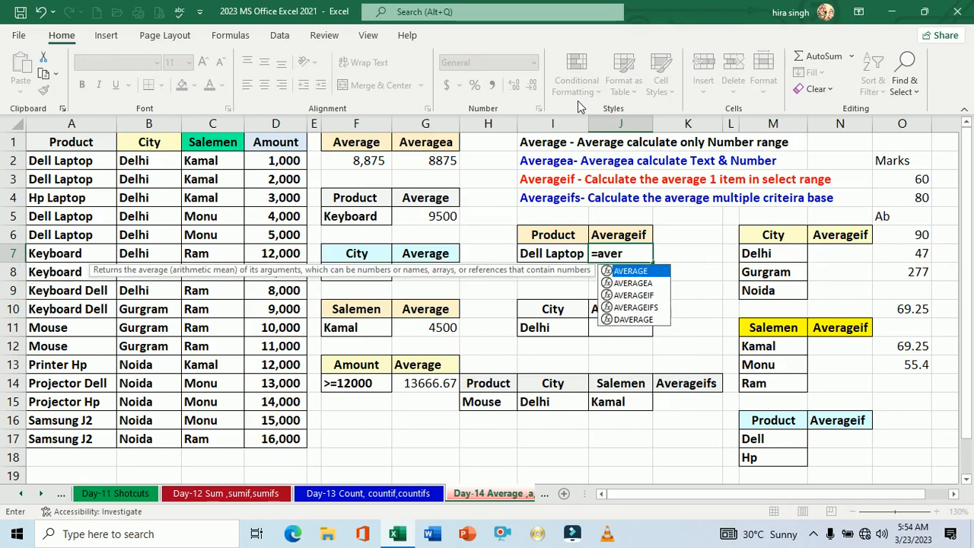
key("Down")
key("Down")
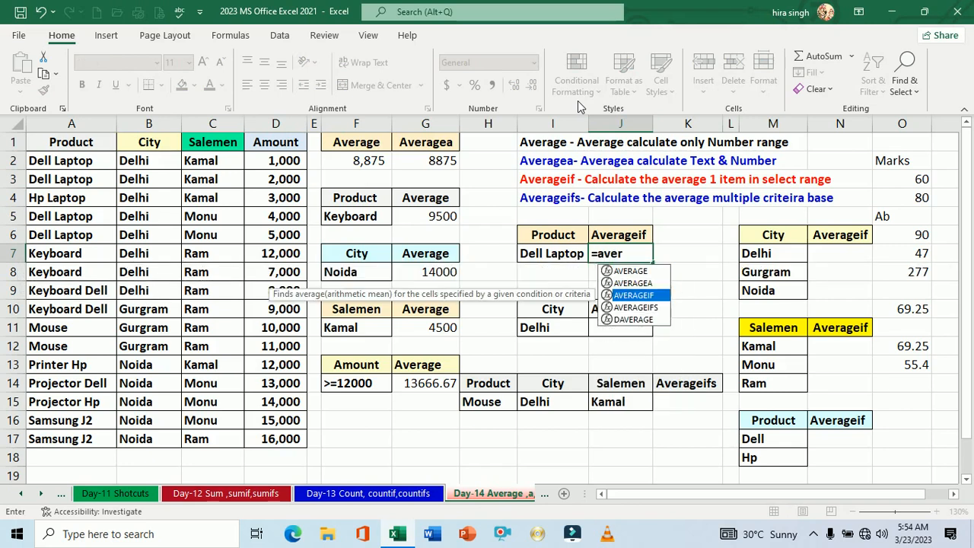
key("Tab")
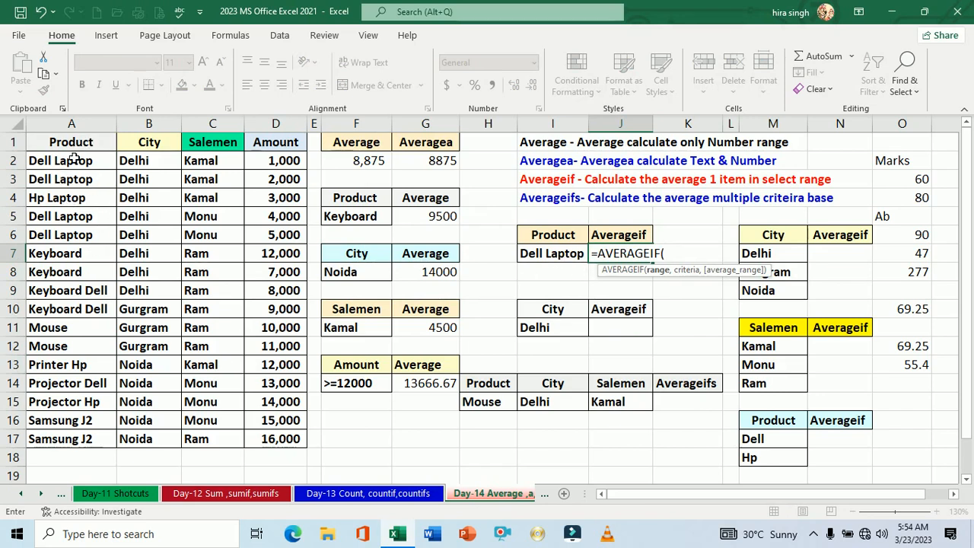
left_click_drag(76, 143, 274, 439)
type(",")
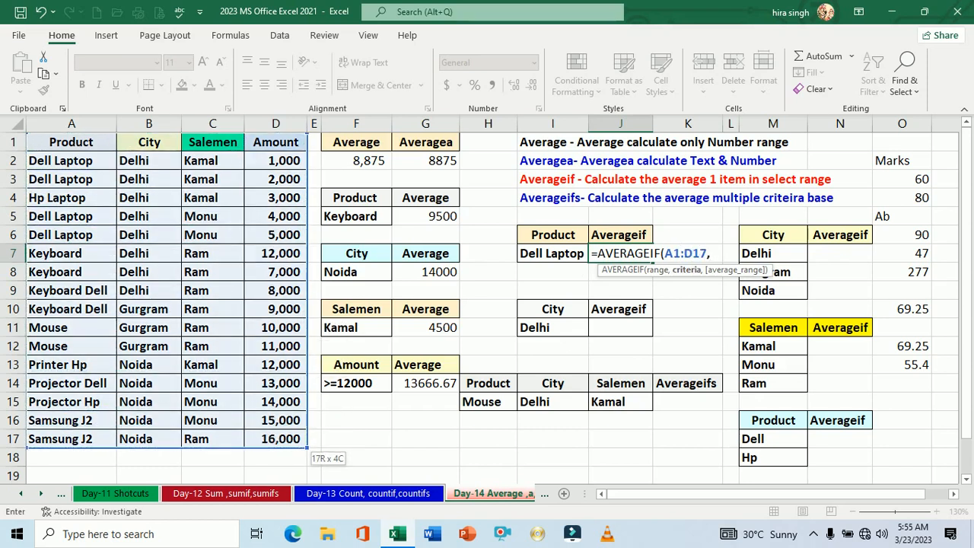
left_click(563, 257)
type(",")
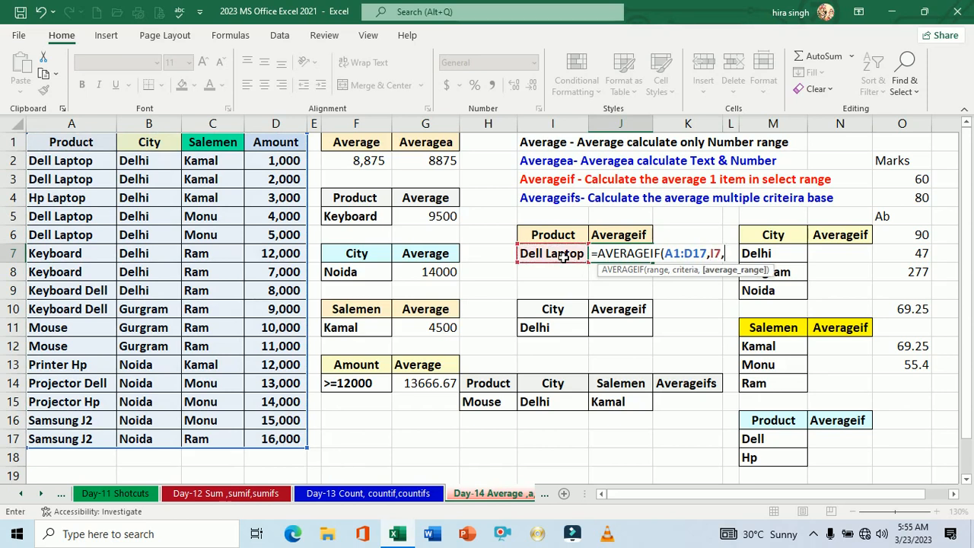
left_click_drag(280, 144, 281, 437)
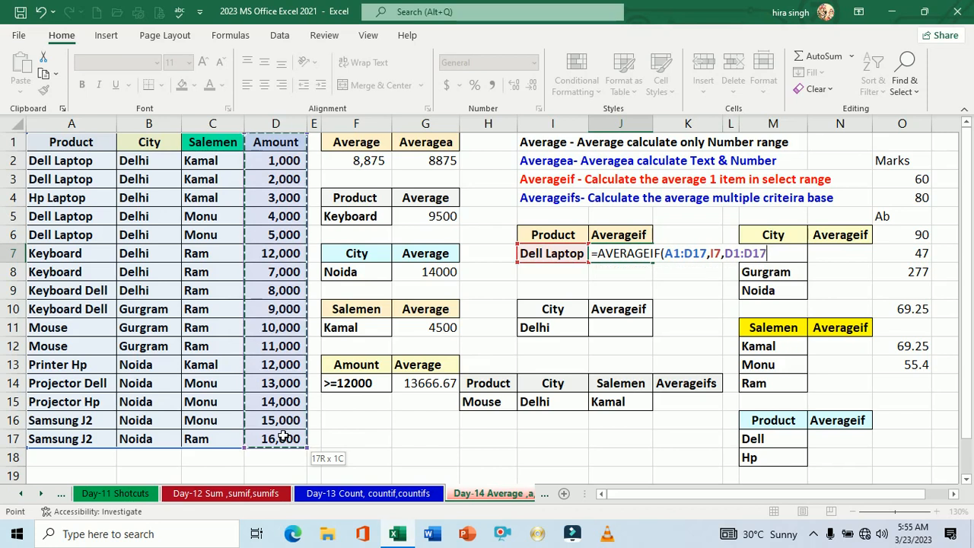
key("Return")
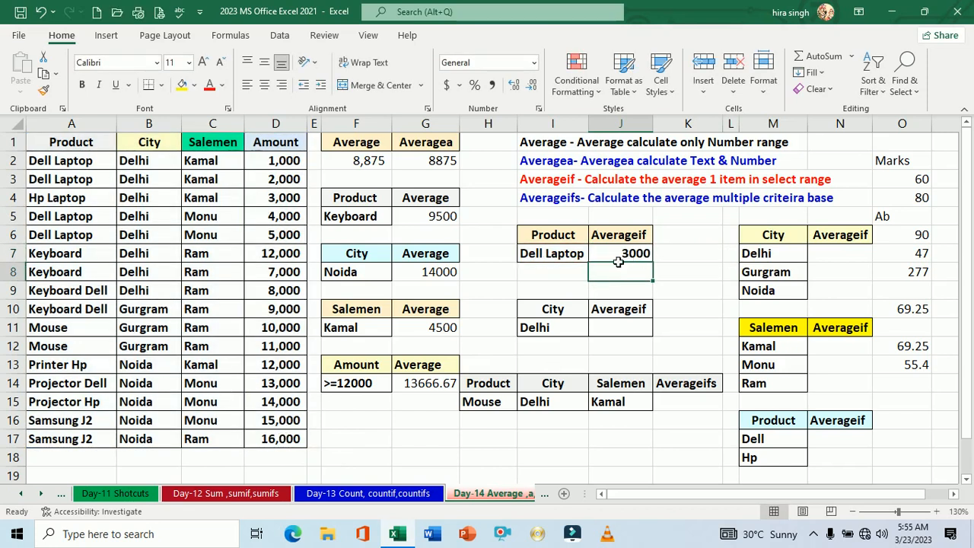
Replace the product criterion in I7 with Mouse copied from A11
left_click(85, 337)
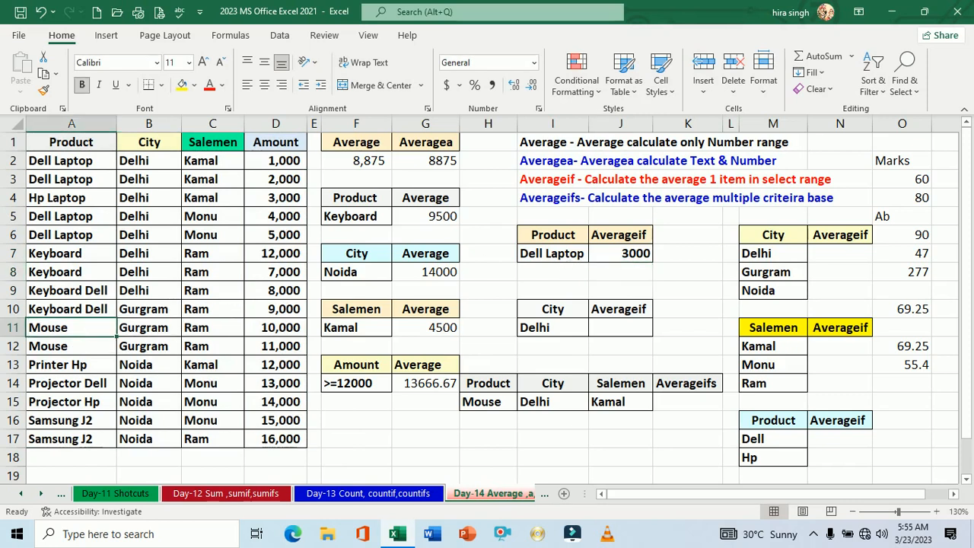
key("ctrl+c")
left_click(557, 259)
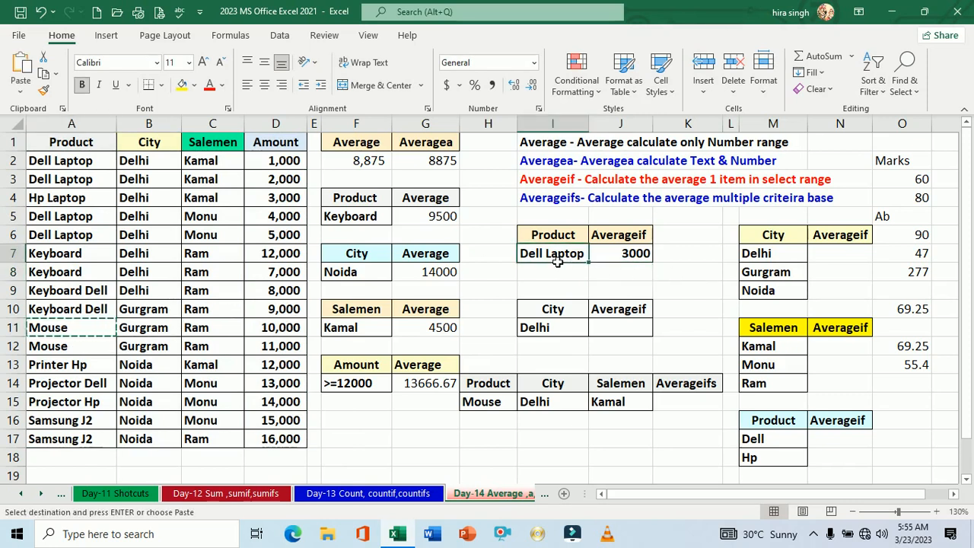
key("Return")
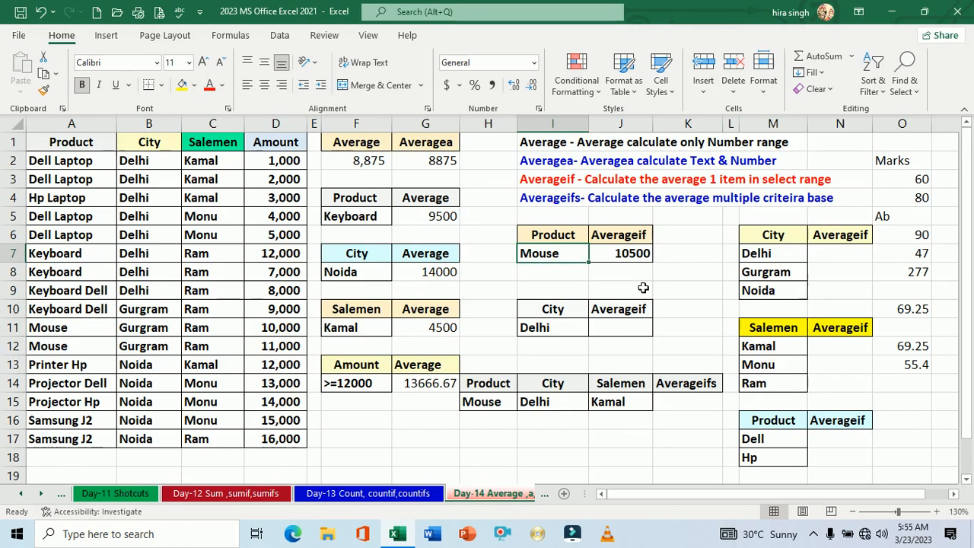
left_click(618, 330)
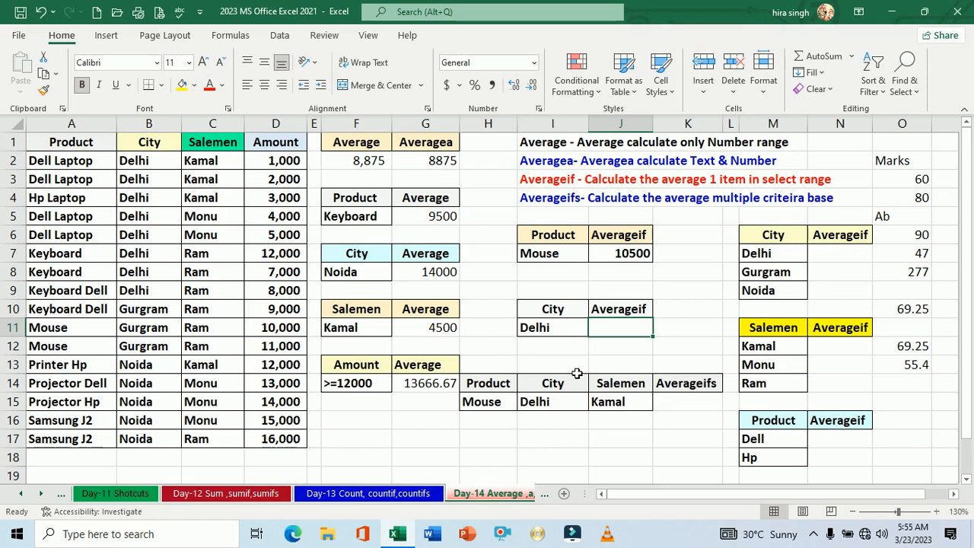
Copy the Product and City criteria block H14:I15 to G17:H18
left_click_drag(499, 392, 544, 402)
key("ctrl+c")
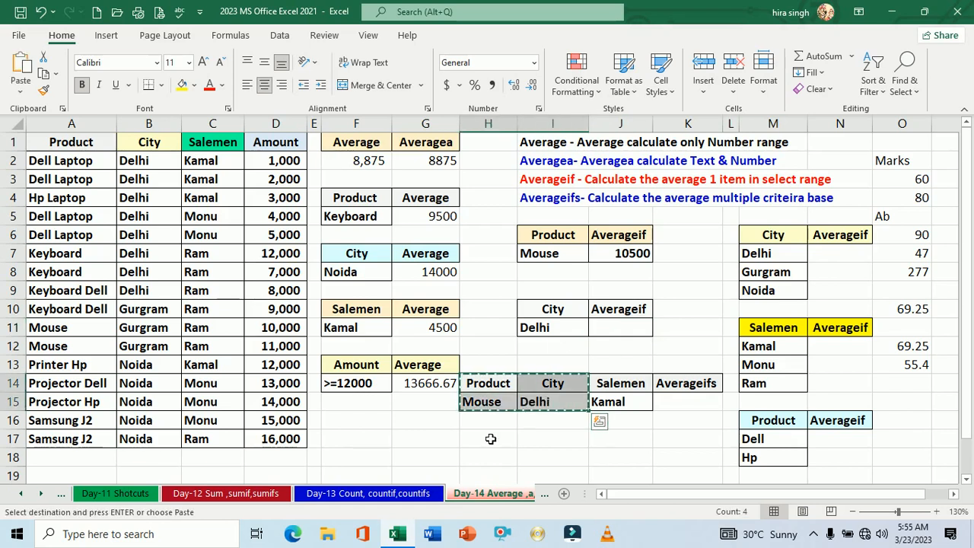
left_click(431, 443)
key("Return")
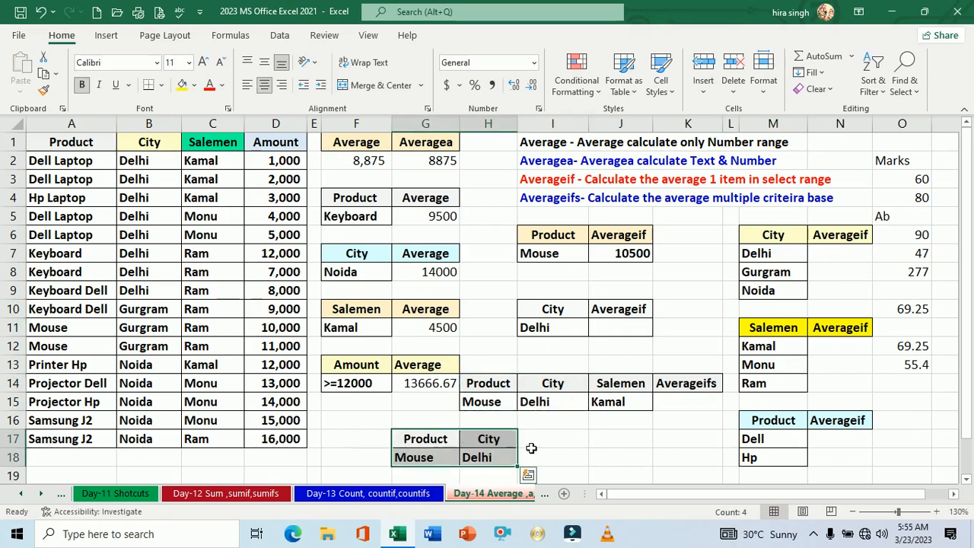
left_click(535, 442)
left_click(438, 460)
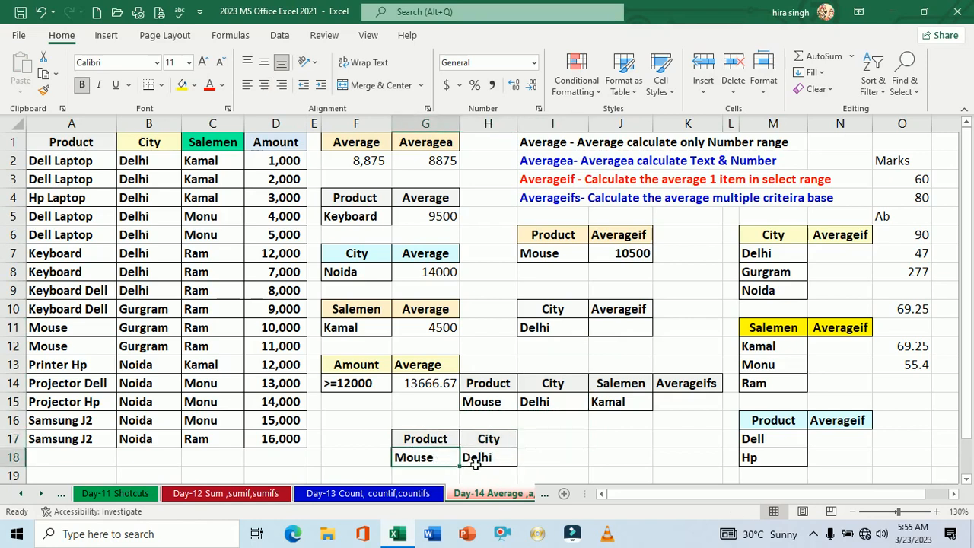
left_click(476, 464)
left_click(445, 464)
left_click(462, 465, "shift")
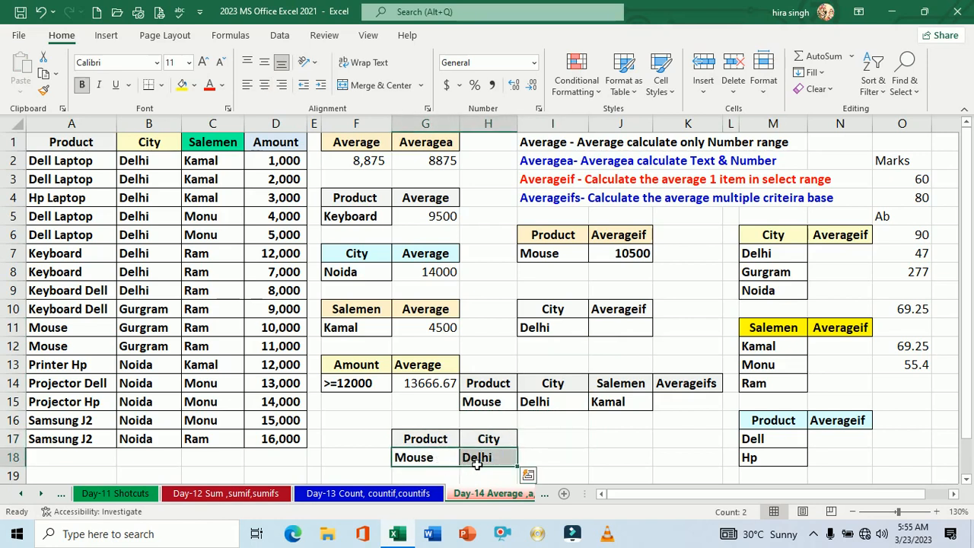
left_click(446, 465)
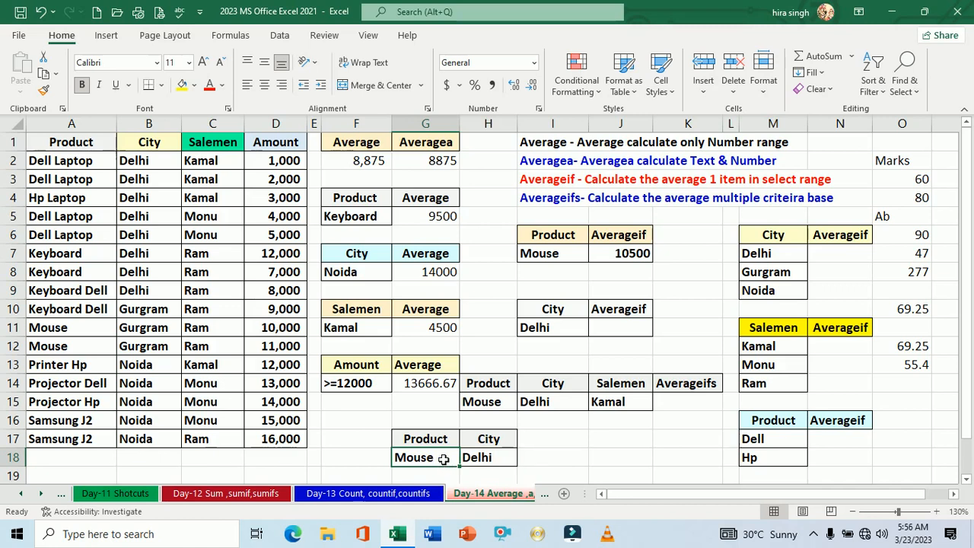
left_click(484, 458)
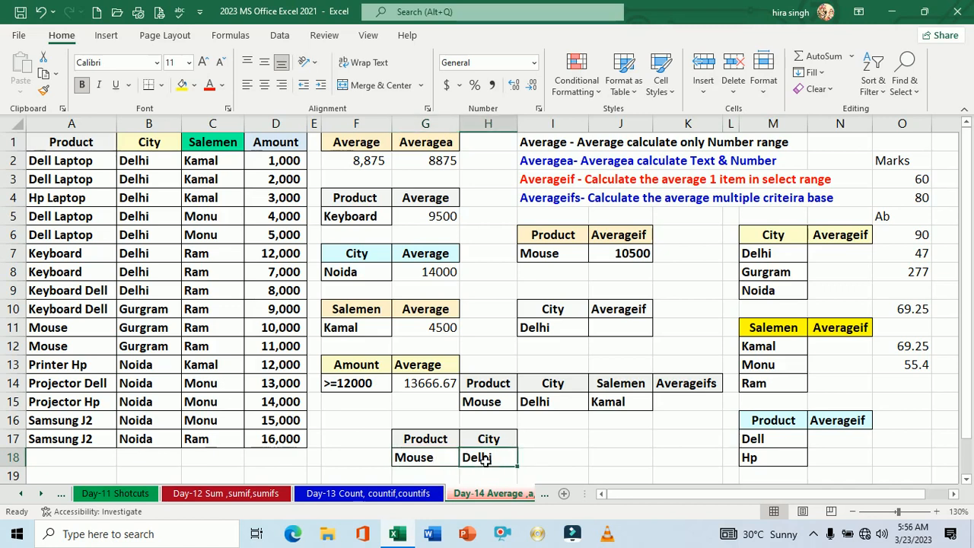
Add an Average header in I17 by copying the formatted header from G10
left_click(546, 444)
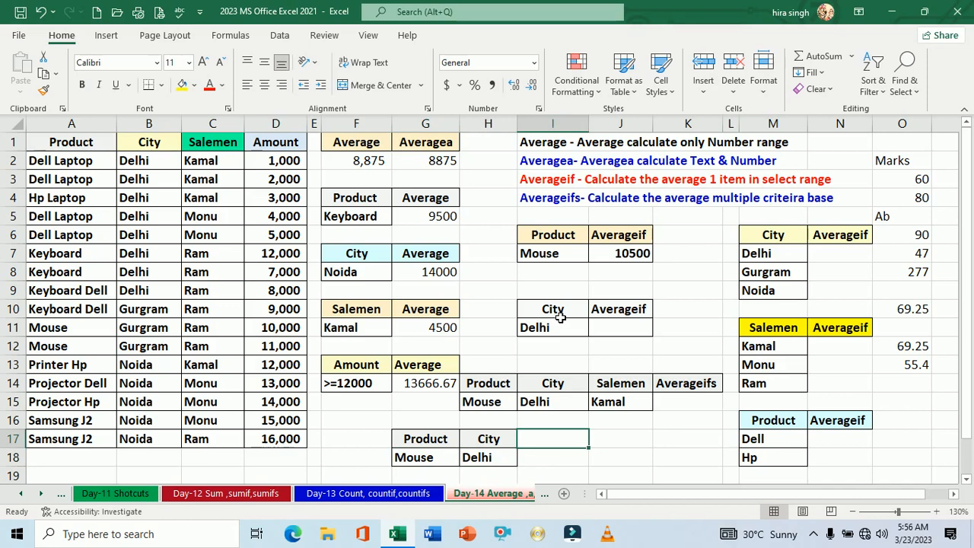
left_click(433, 314)
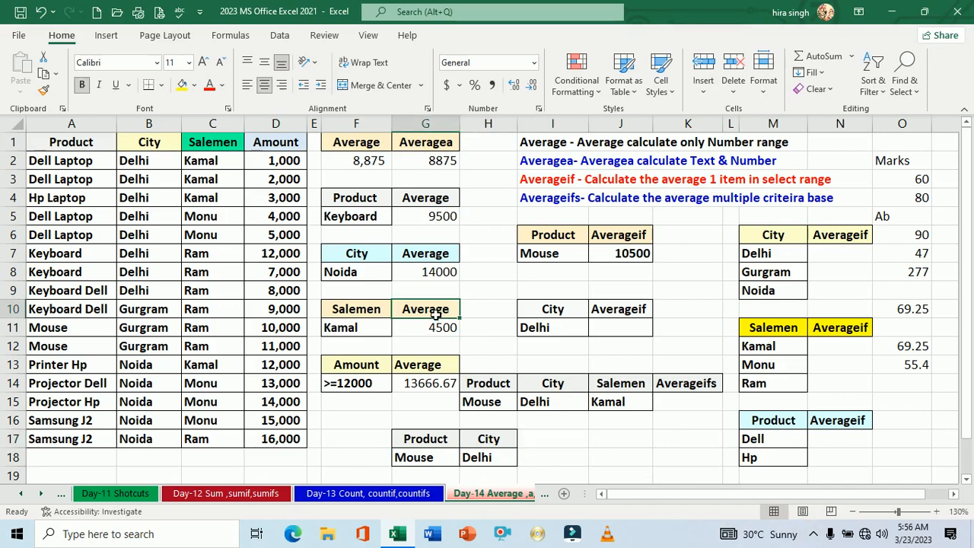
key("ctrl+c")
left_click(563, 446)
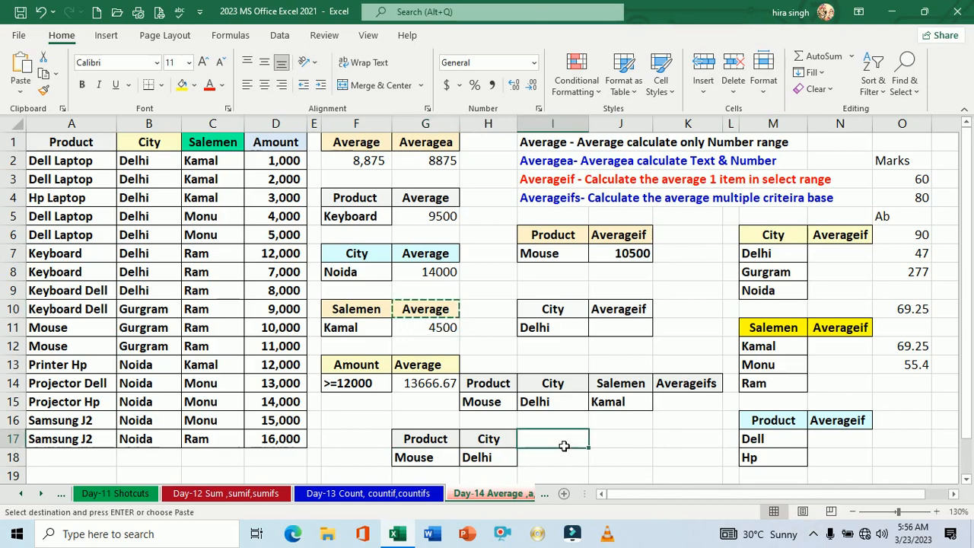
key("Return")
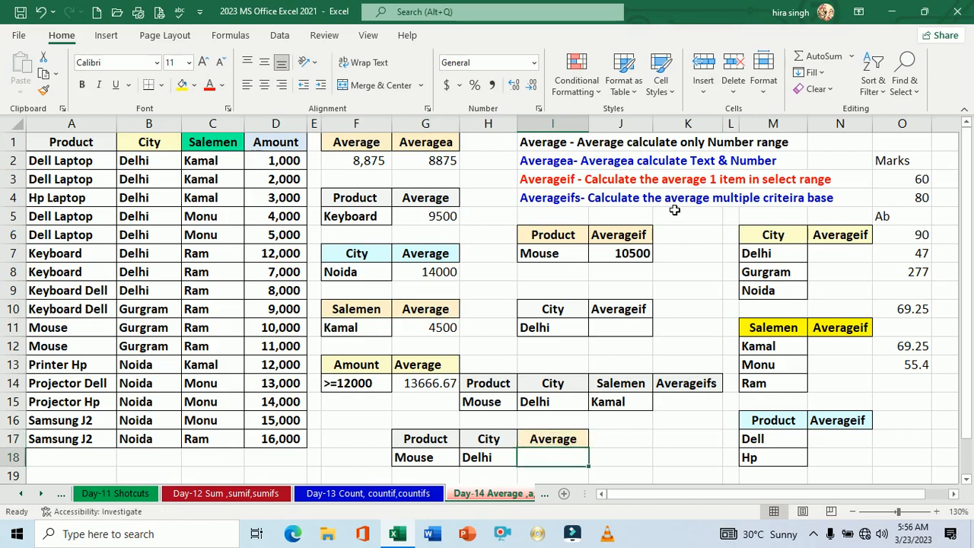
Calculate the Mouse and Delhi average in I18 with AVERAGEIFS, using average range D1:D17, A1:A17 matched to G18 and B1:B17 matched to H18
type("=aver")
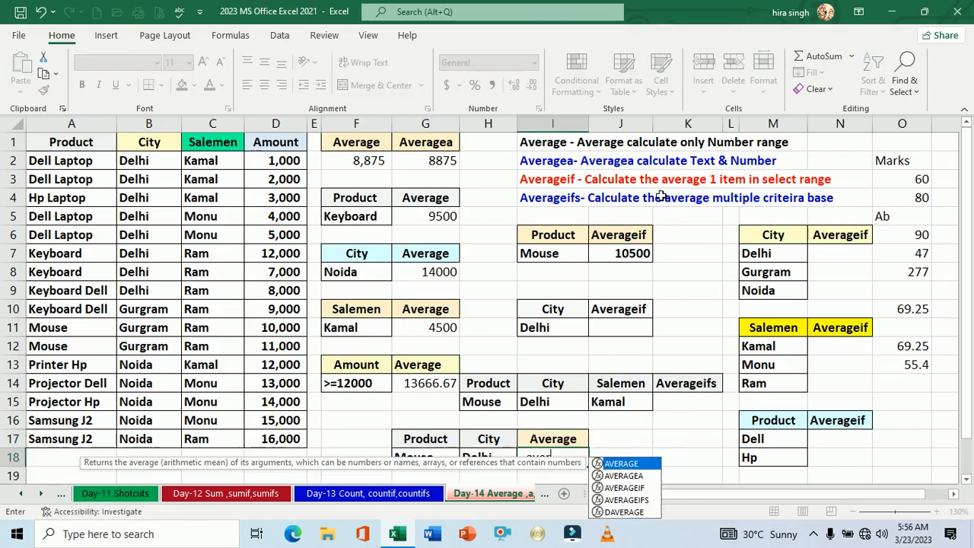
double_click(626, 500)
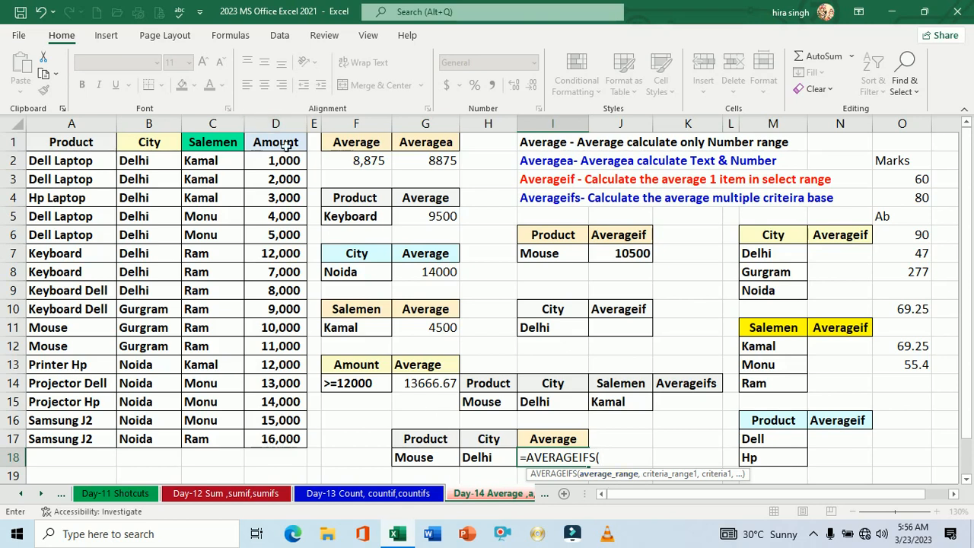
left_click_drag(280, 145, 285, 439)
type(",")
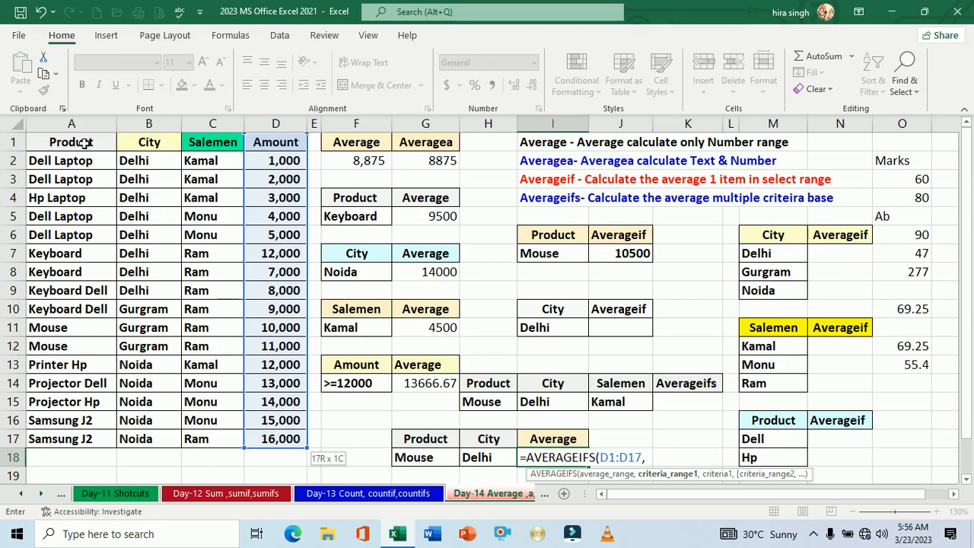
left_click_drag(84, 142, 95, 439)
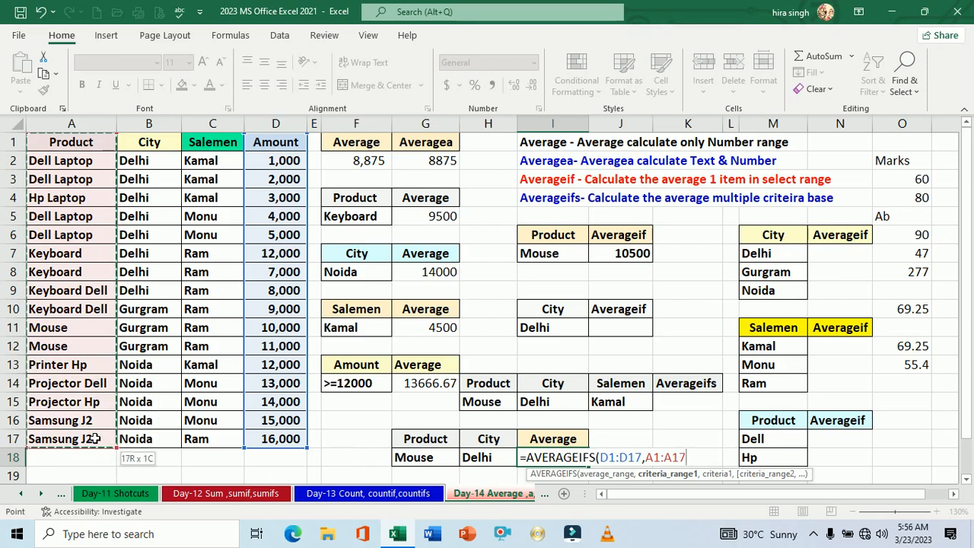
type(",")
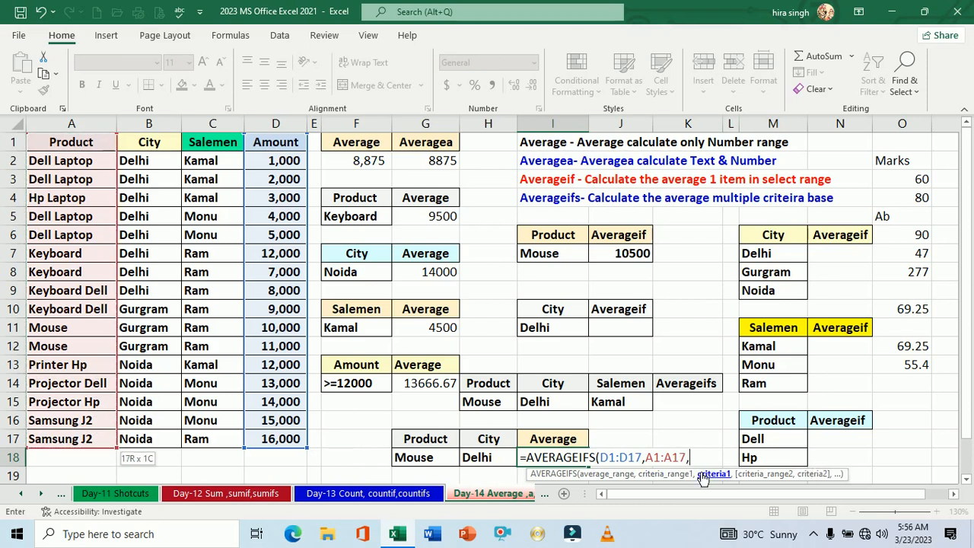
left_click(430, 459)
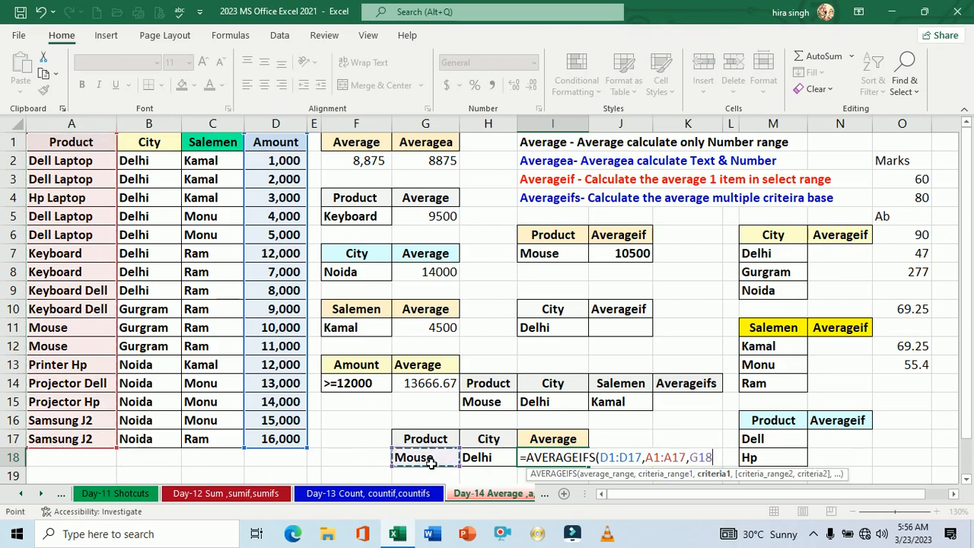
type(",")
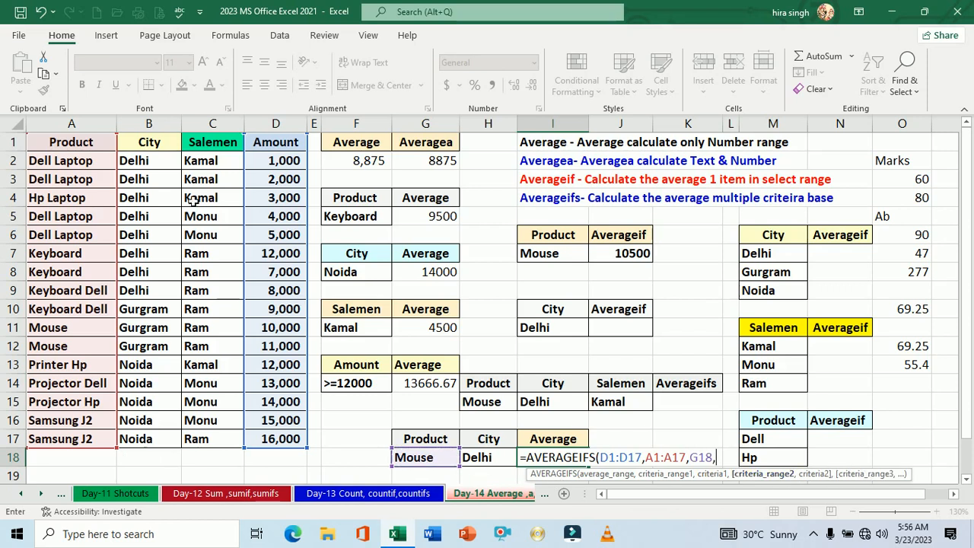
left_click_drag(162, 147, 163, 439)
type(",")
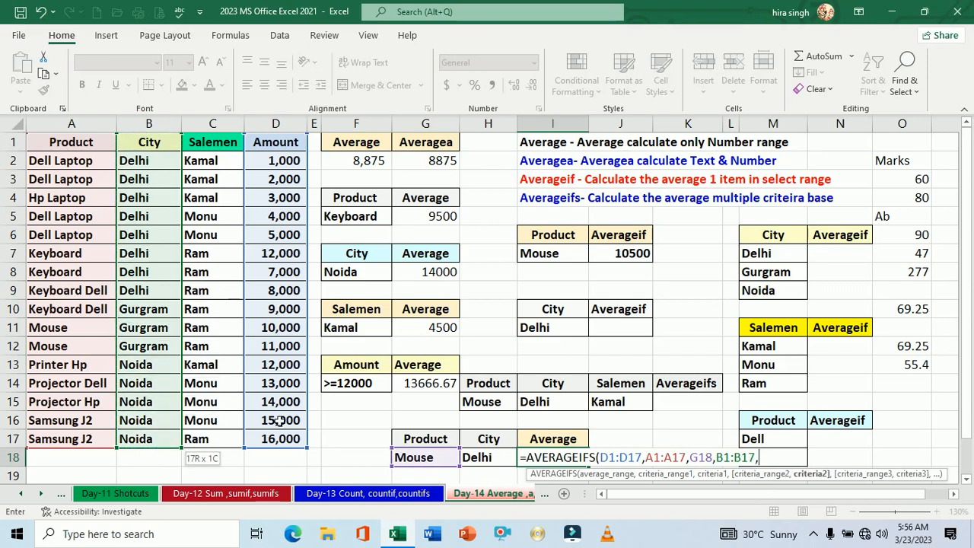
left_click(490, 462)
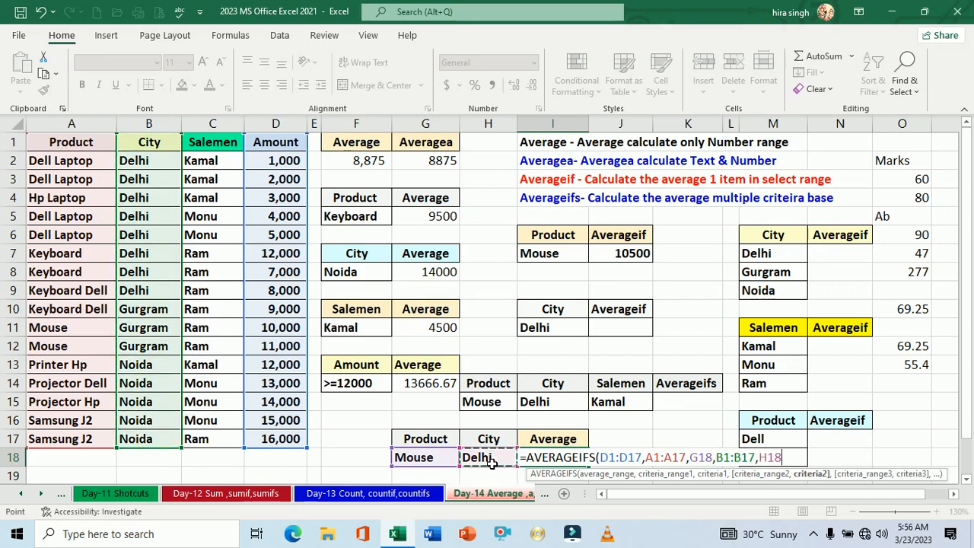
key("Return")
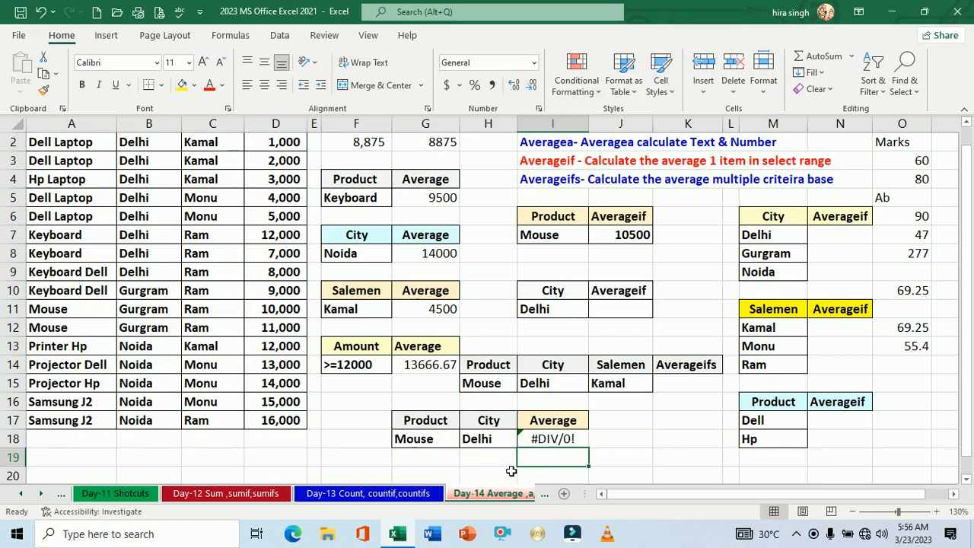
Replace the city criterion in H18 with Gurgram copied from the Mouse row in B11
scroll(511, 471, "up", 1)
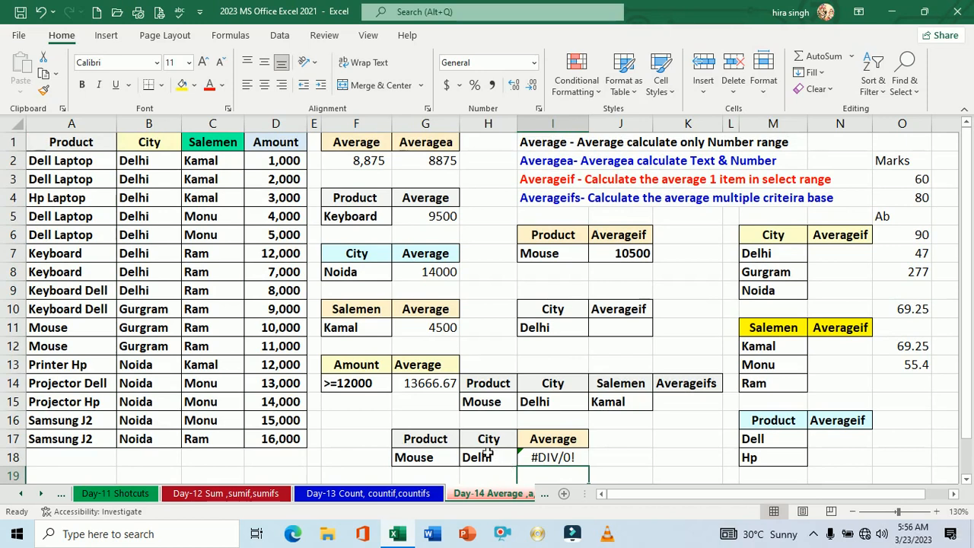
left_click_drag(93, 333, 132, 332)
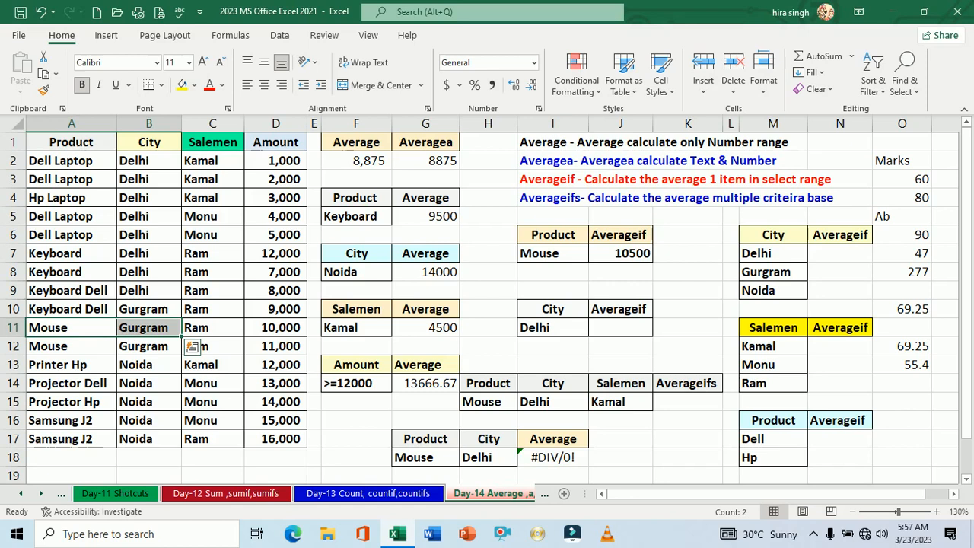
left_click(137, 348)
left_click(139, 336)
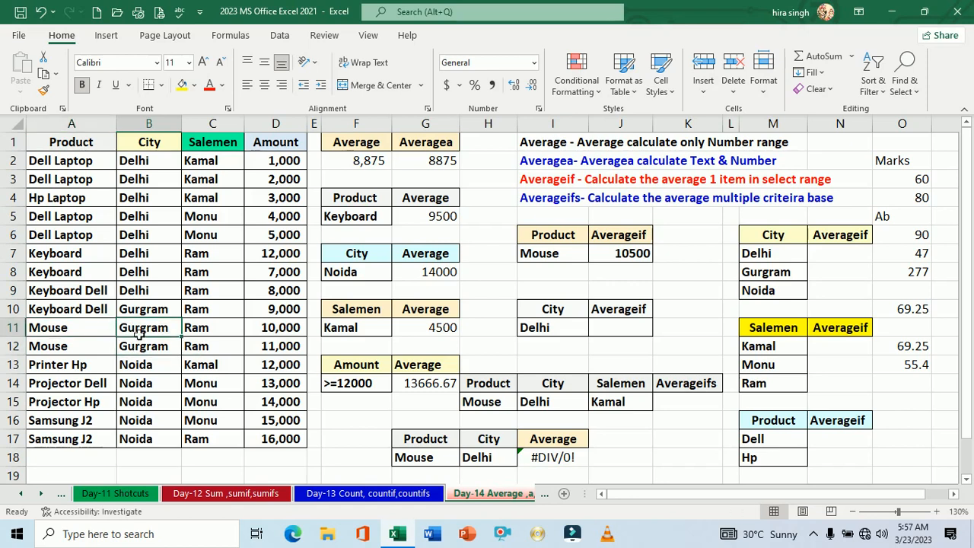
key("ctrl+c")
left_click(477, 457)
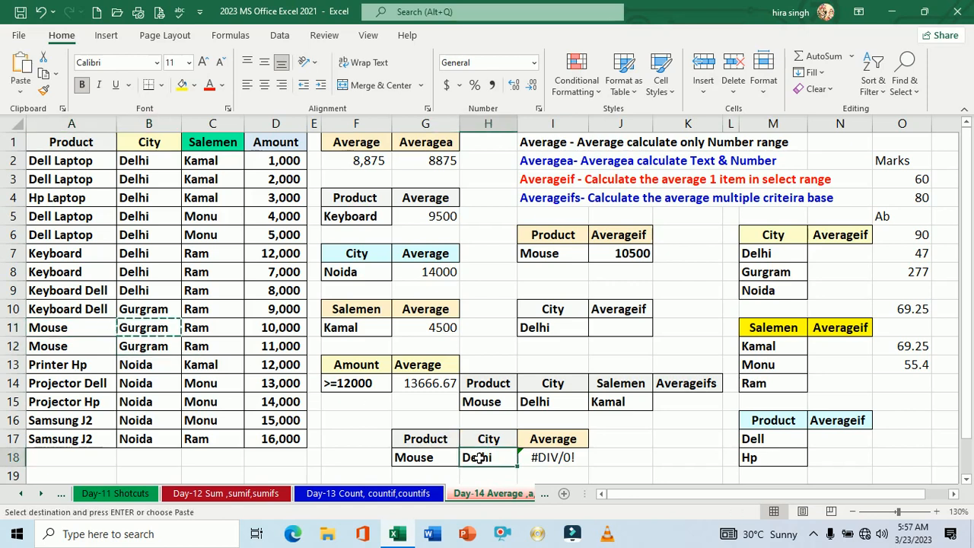
key("Return")
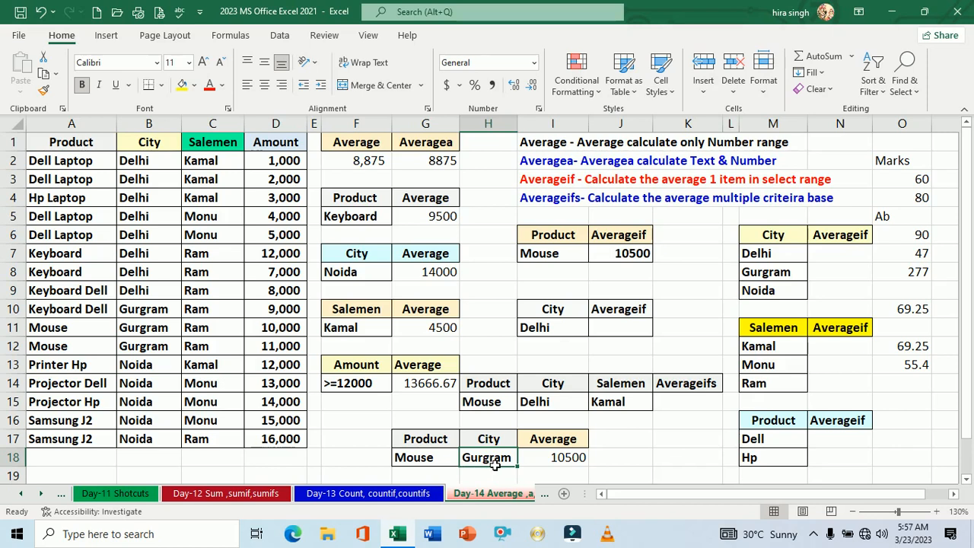
Begin an AVERAGEIFS formula in K15 under the Averageifs header, using the Amount column D1:D17 as the average range
left_click(547, 460)
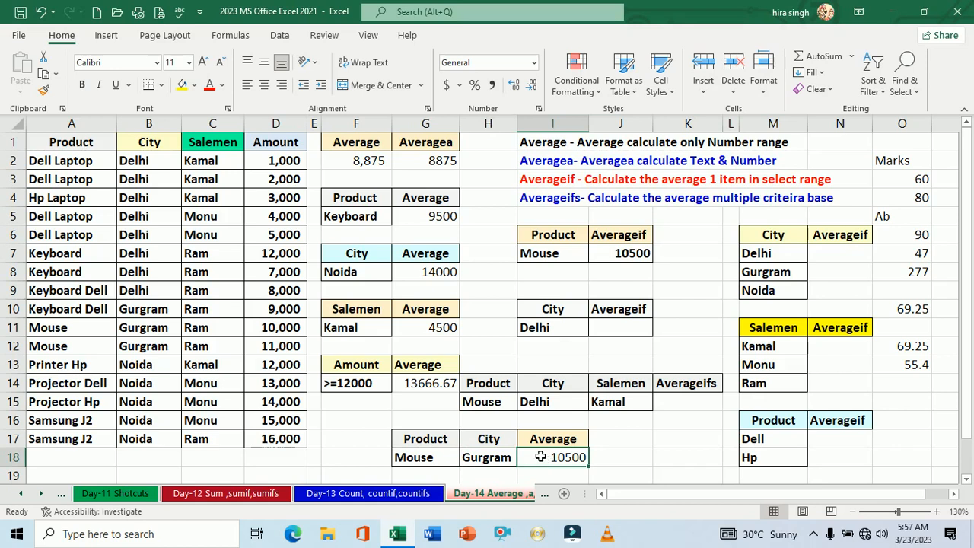
left_click(507, 409)
left_click(547, 409)
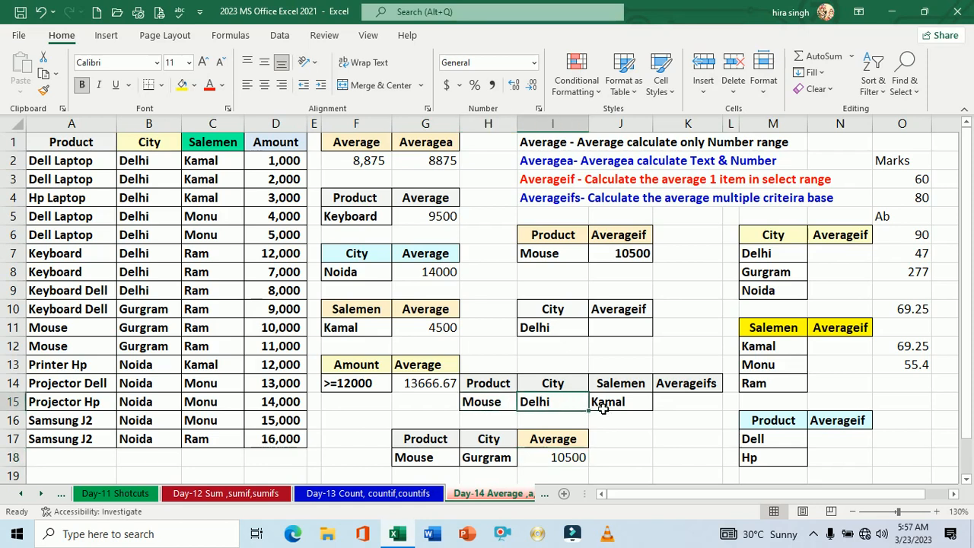
left_click(611, 409)
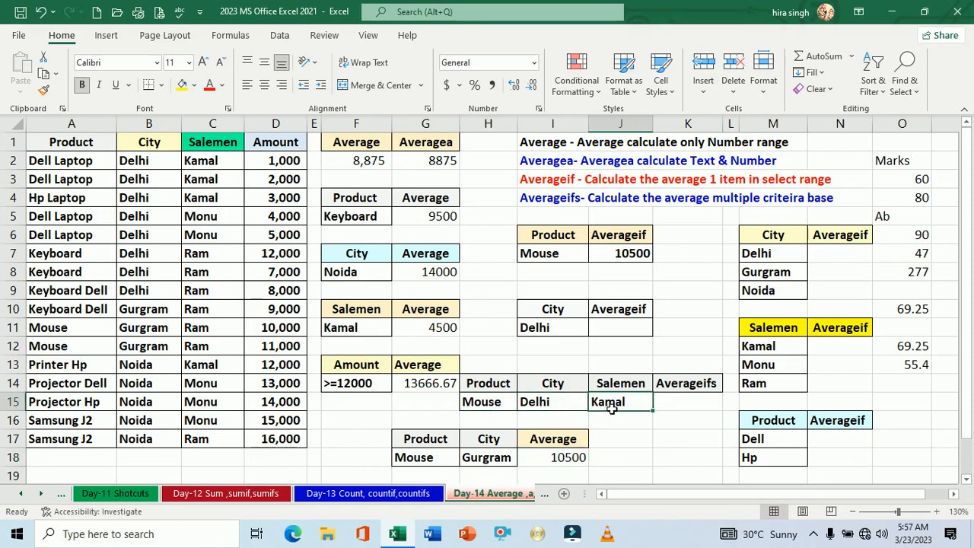
left_click(674, 409)
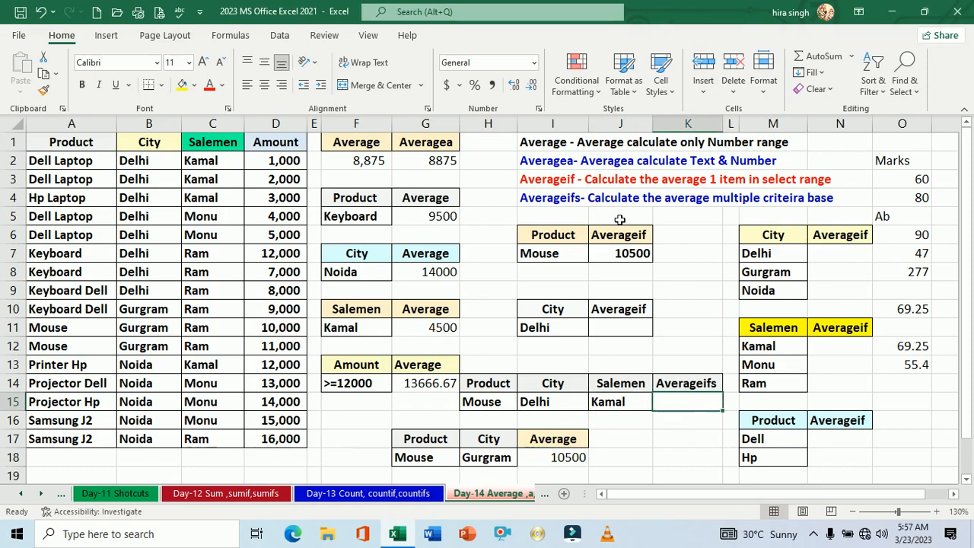
type("=")
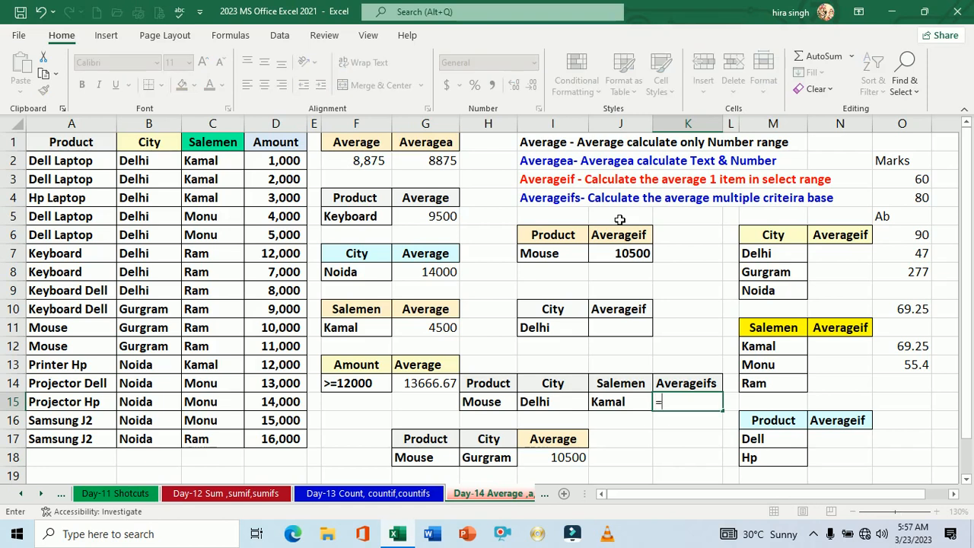
type("aver")
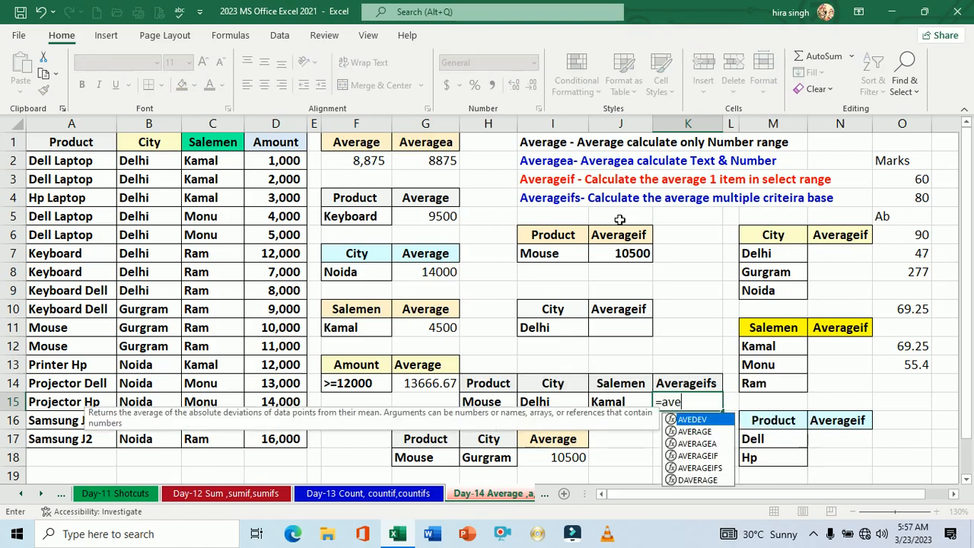
key("Down")
key("Down")
key("Down")
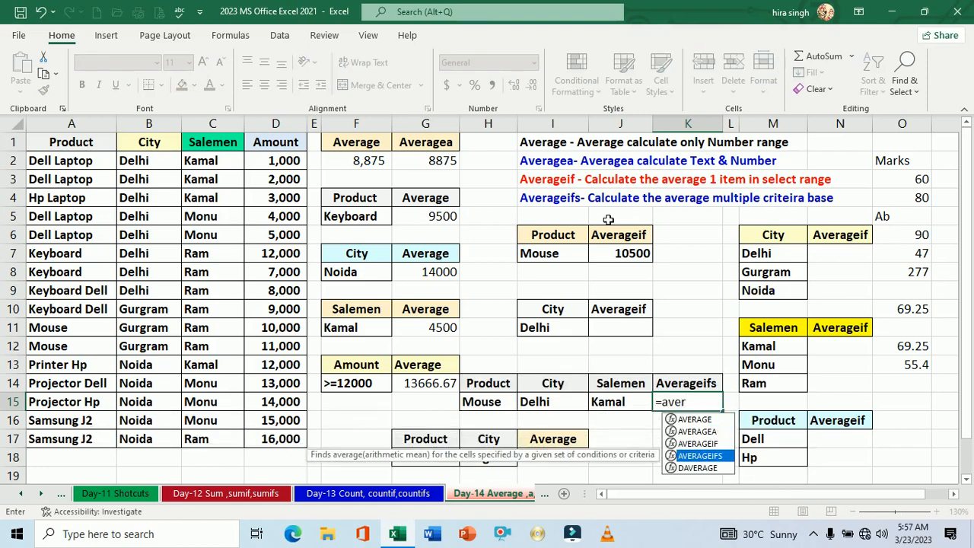
key("Tab")
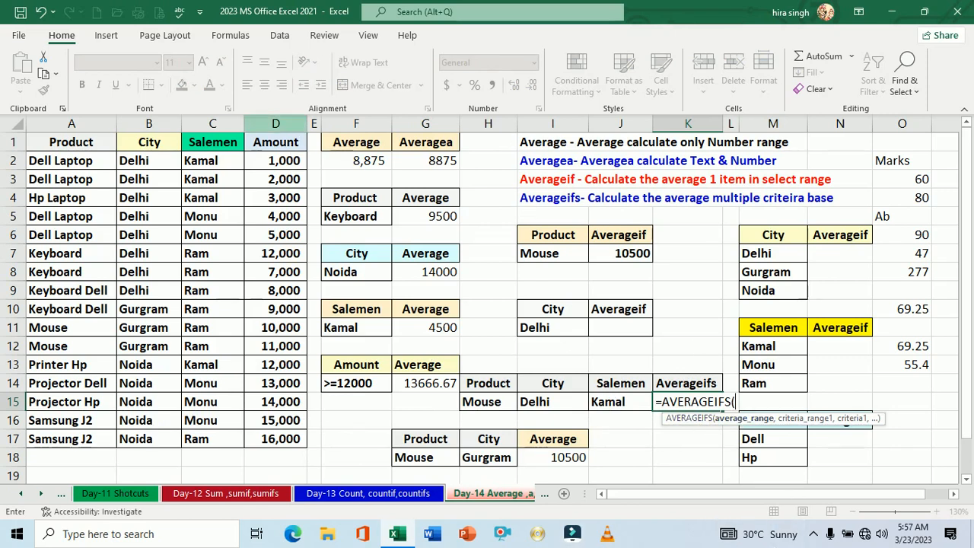
left_click_drag(276, 141, 280, 447)
type(",")
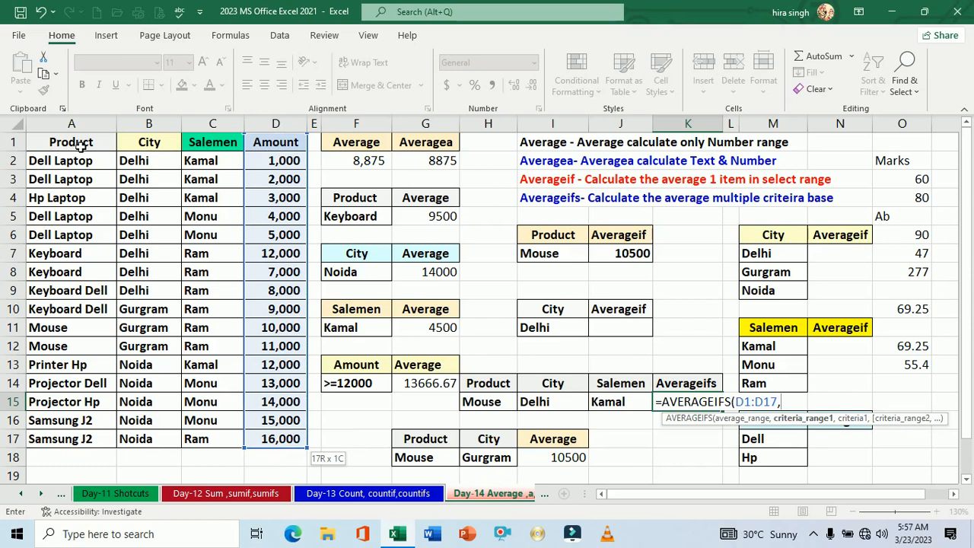
Complete the K15 formula by matching A1:A17 to product H15, B1:B17 to city I15 and C1:C17 to salesman J15
left_click_drag(79, 147, 82, 442)
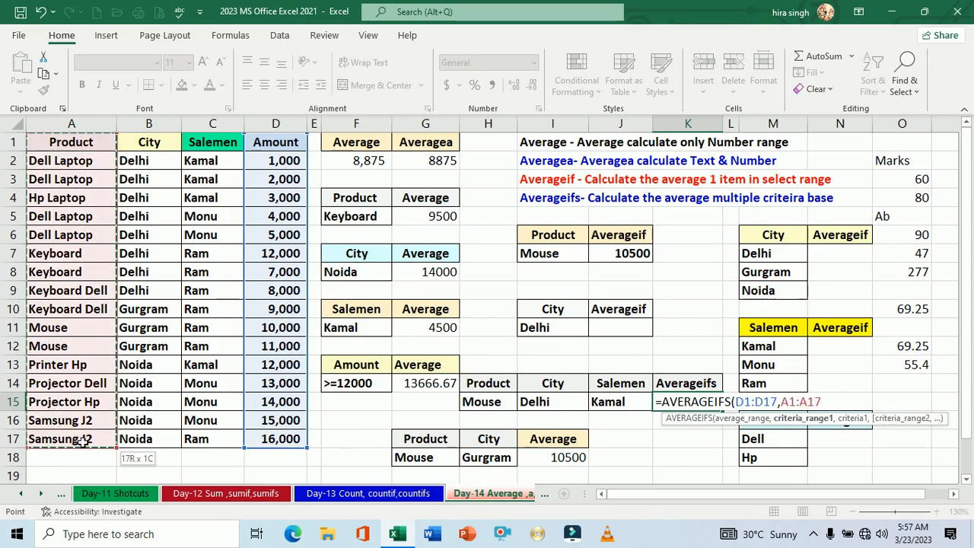
type(",")
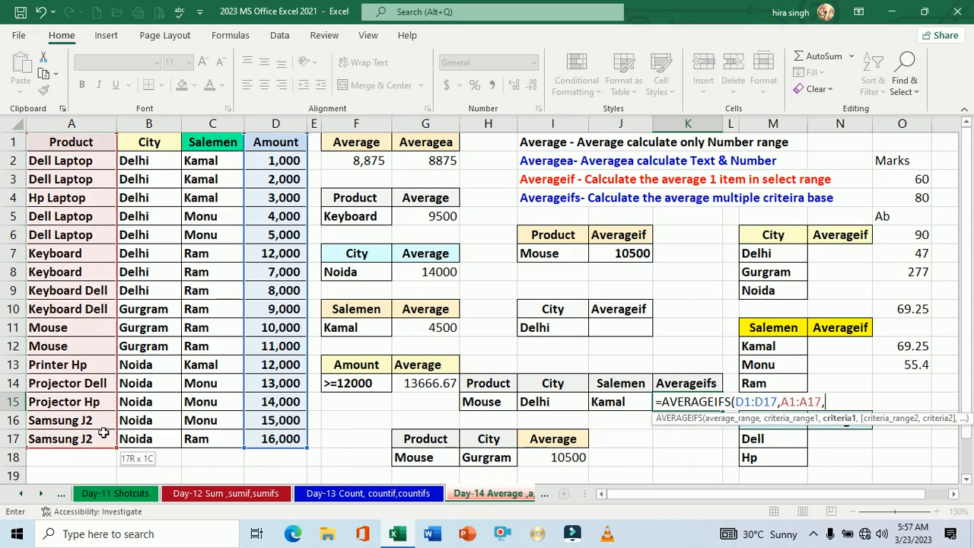
left_click(481, 407)
type(",")
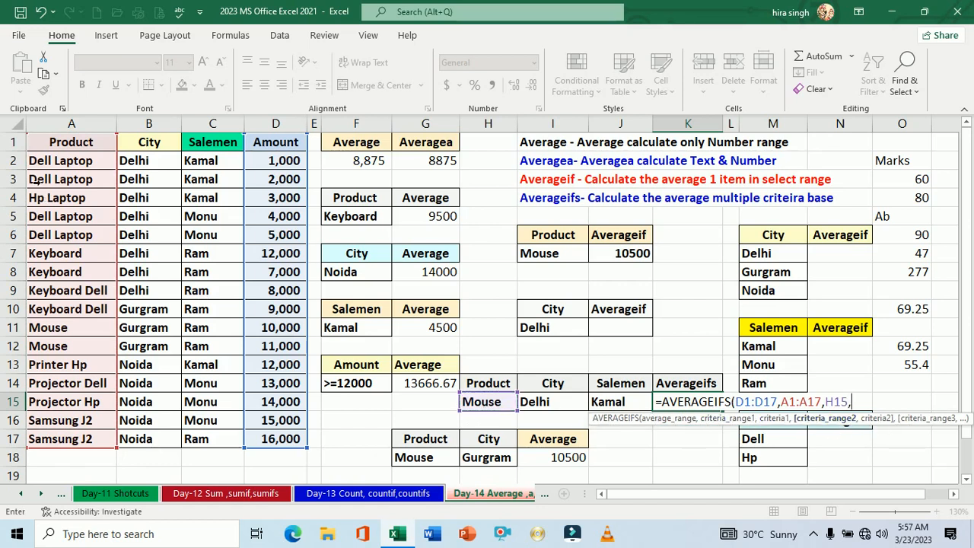
left_click_drag(145, 143, 159, 442)
type(",")
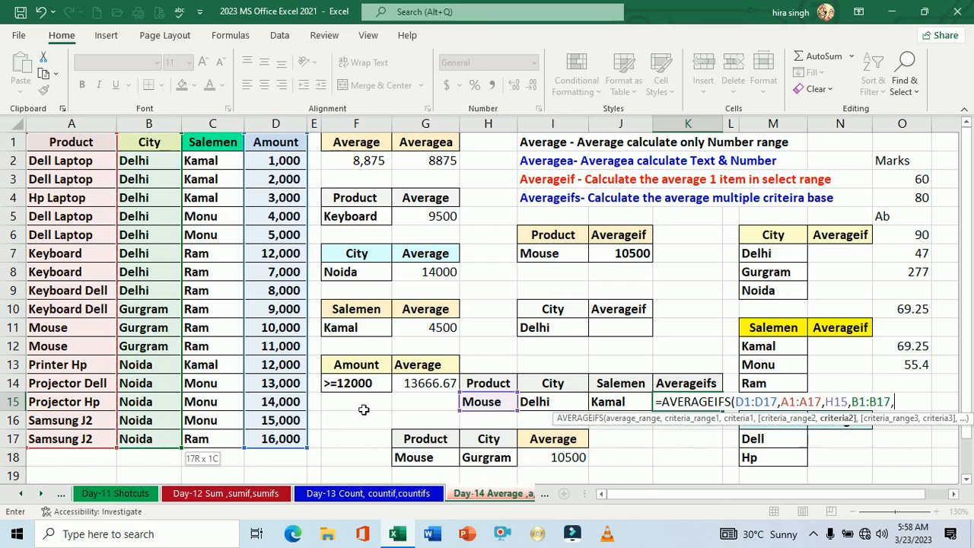
left_click(564, 405)
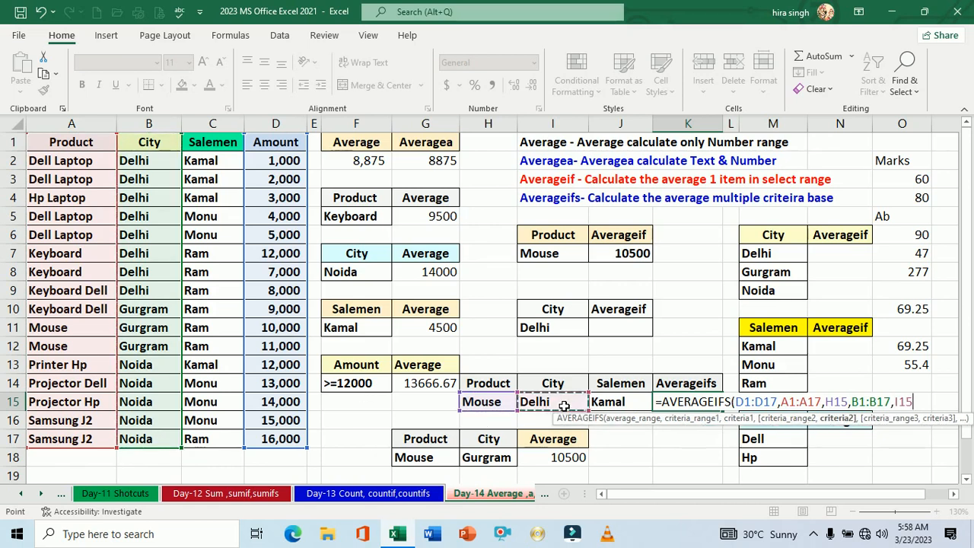
type(",")
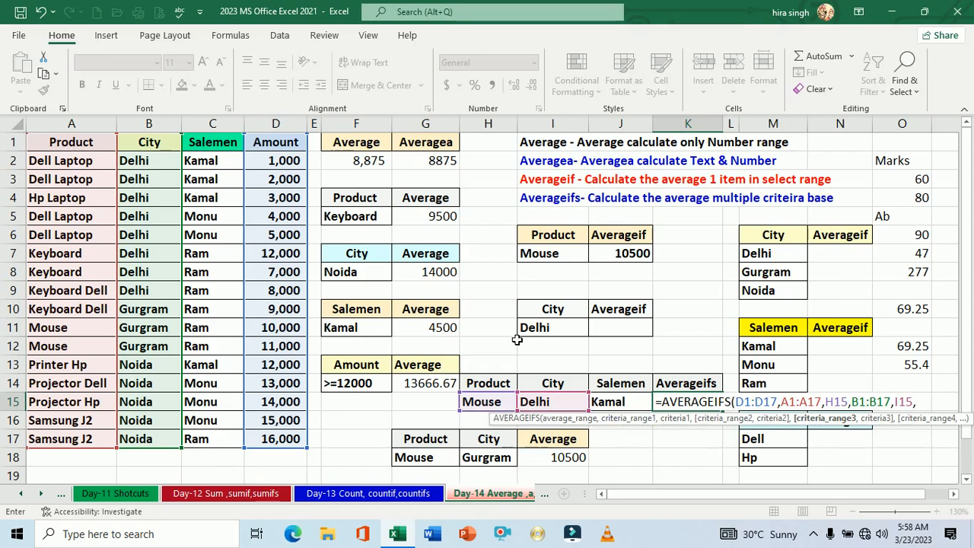
left_click_drag(204, 145, 226, 442)
type(",")
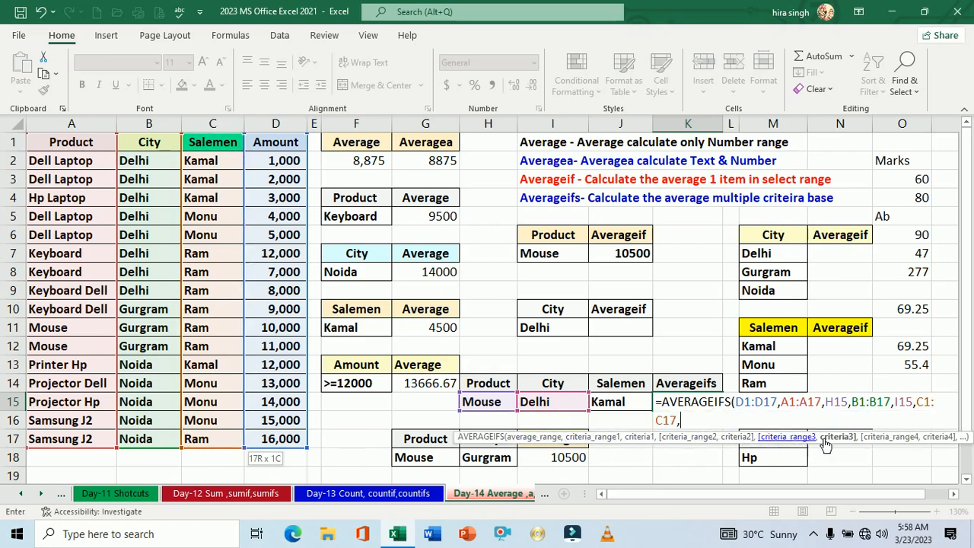
left_click(625, 407)
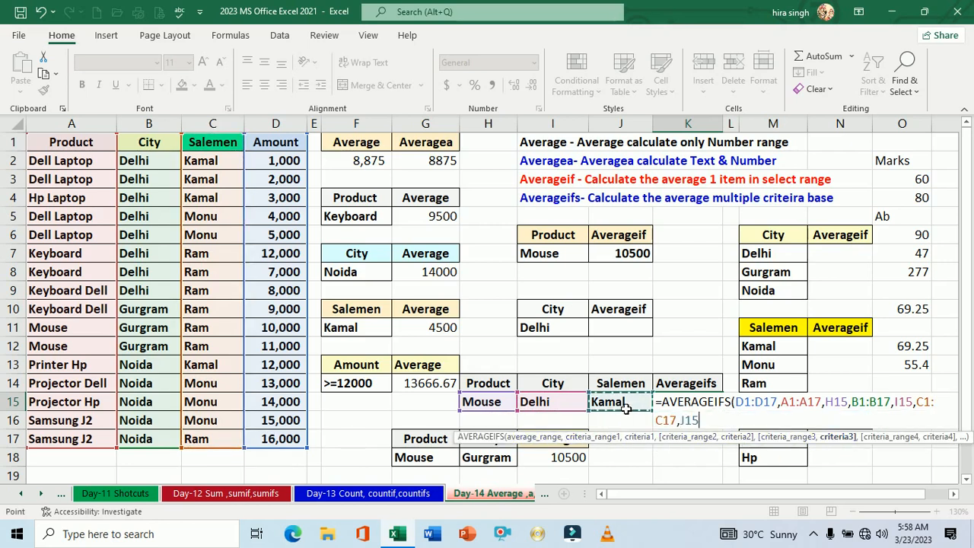
key("Return")
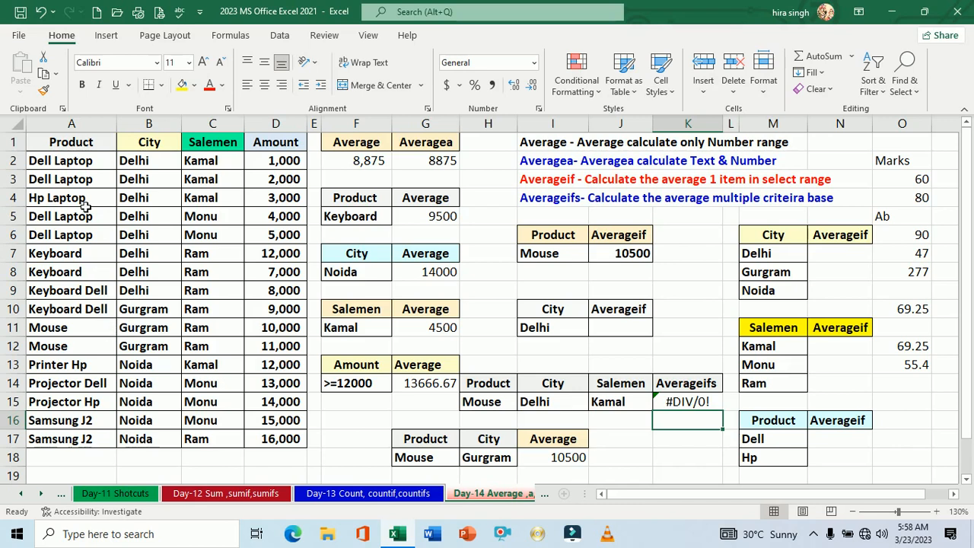
Replace the product criterion in H15 with Dell Laptop copied from A2
left_click(79, 163)
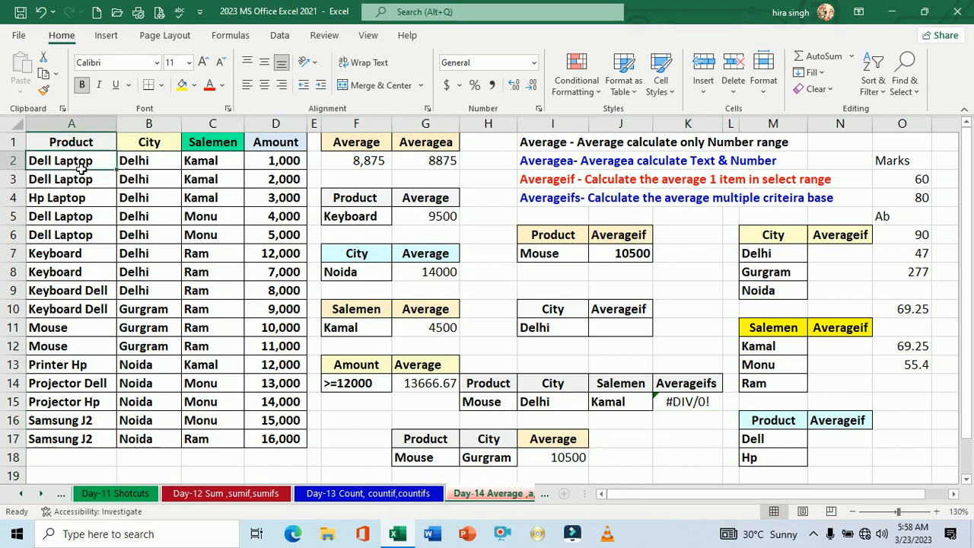
key("ctrl+c")
left_click(508, 405)
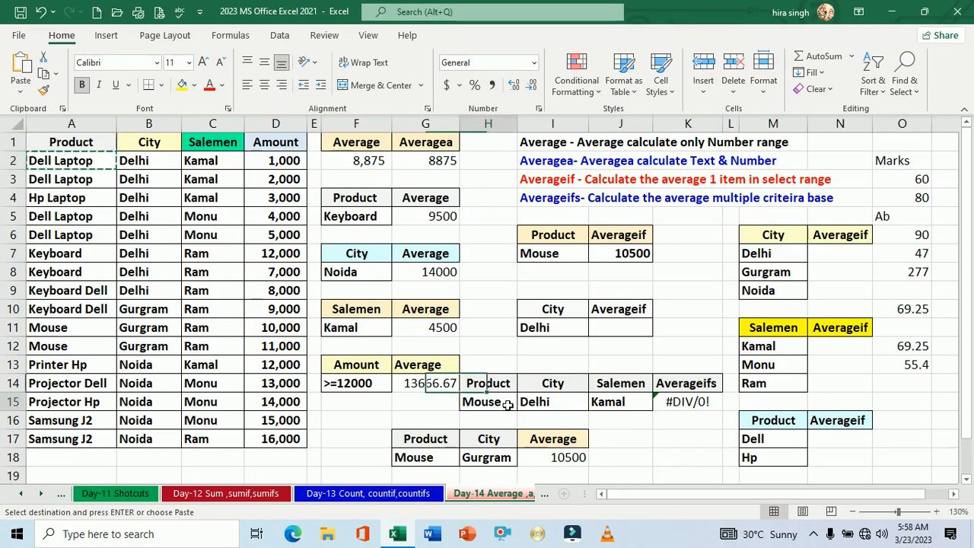
key("Return")
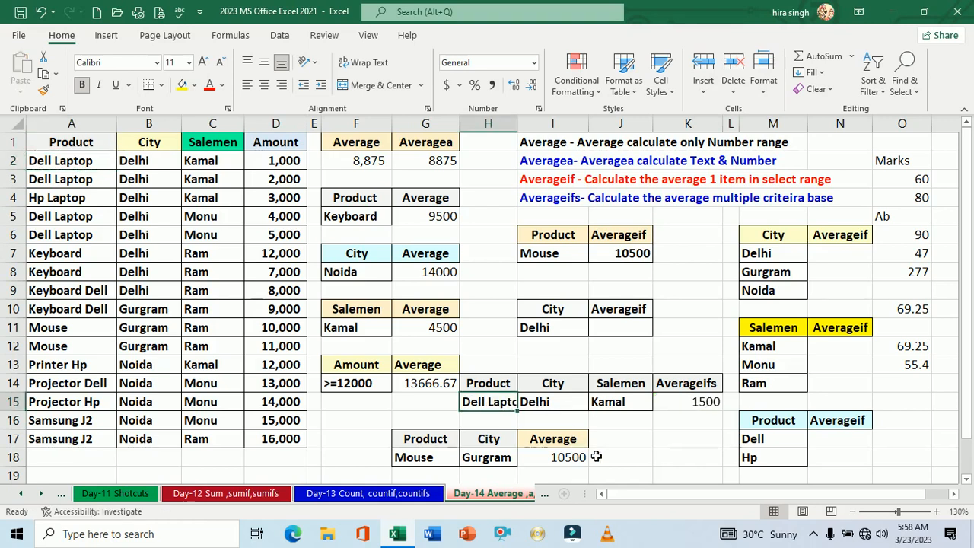
left_click(651, 455)
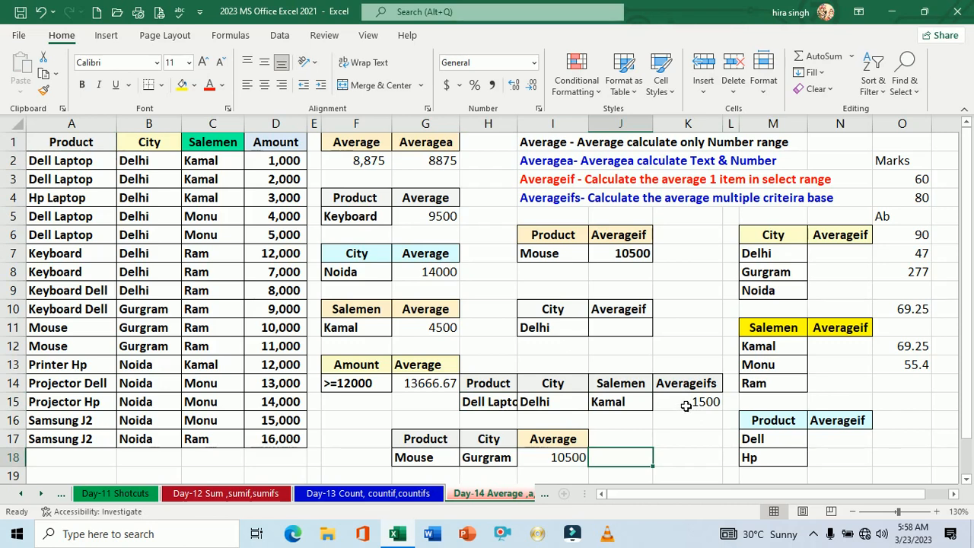
Begin an AVERAGEIF formula in N7 for the Delhi row of the city table, using B1:D17 as the criteria range
left_click(848, 261)
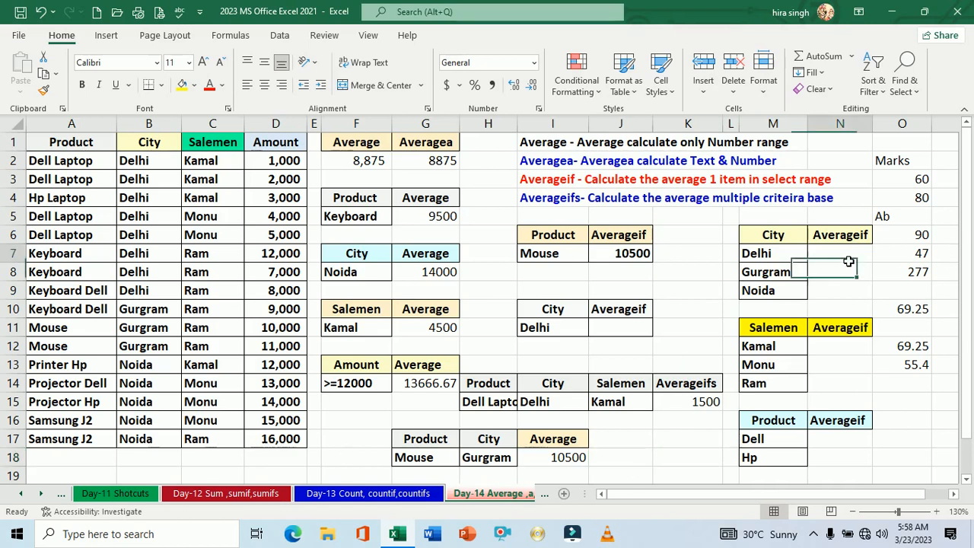
left_click(788, 277)
left_click(788, 294)
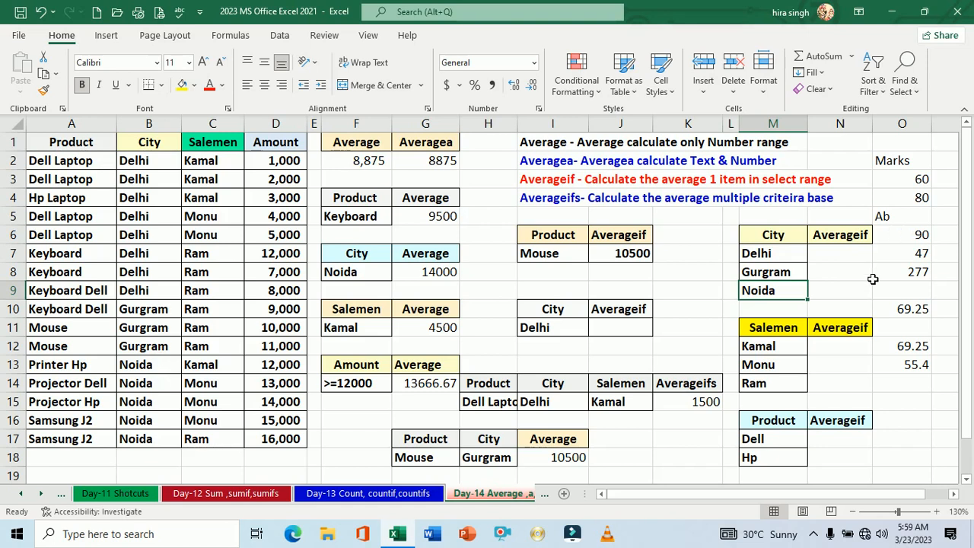
left_click(851, 257)
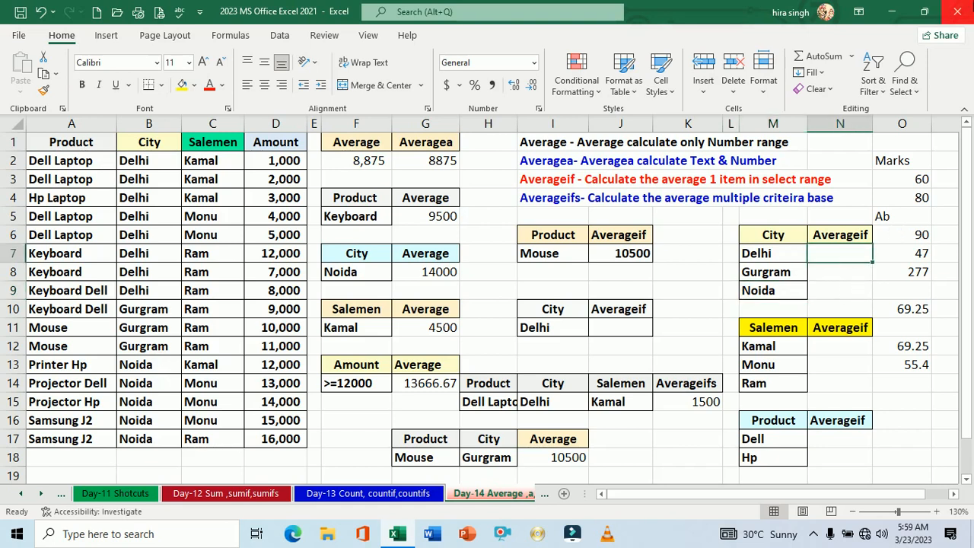
type("=ave")
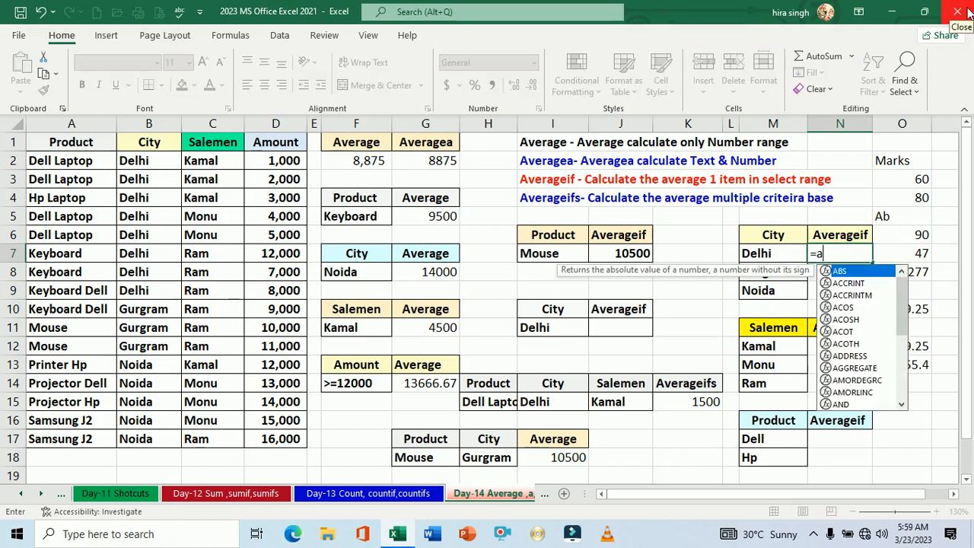
key("Down")
key("Down")
key("Down")
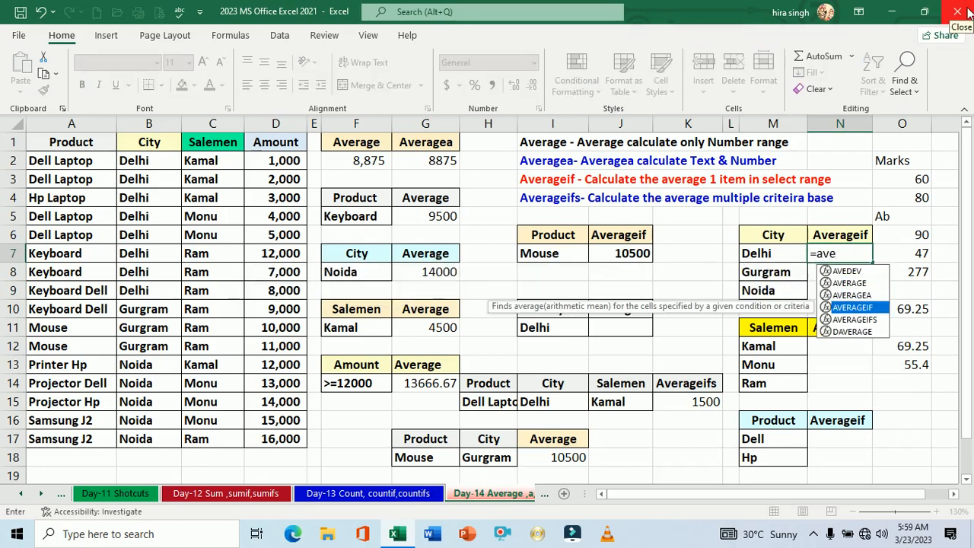
key("Tab")
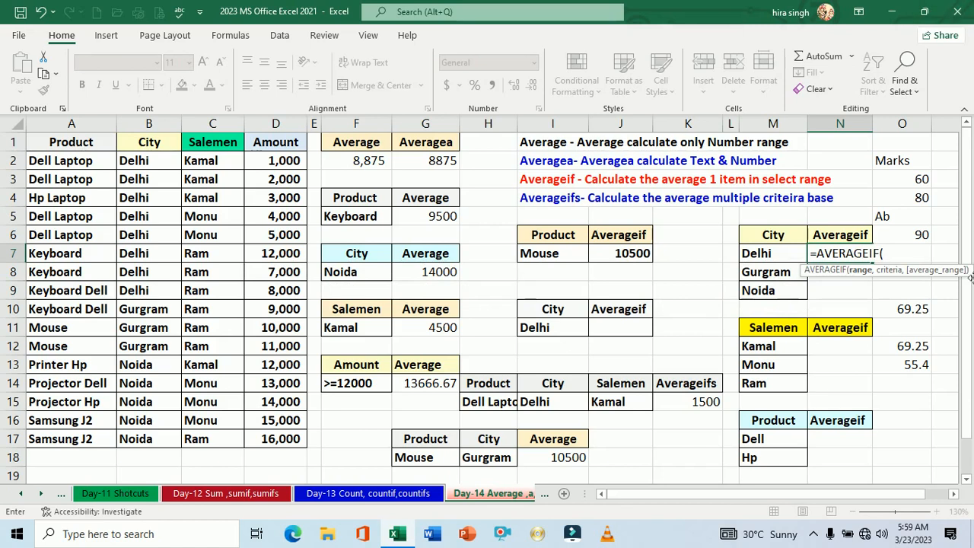
left_click_drag(76, 141, 259, 439)
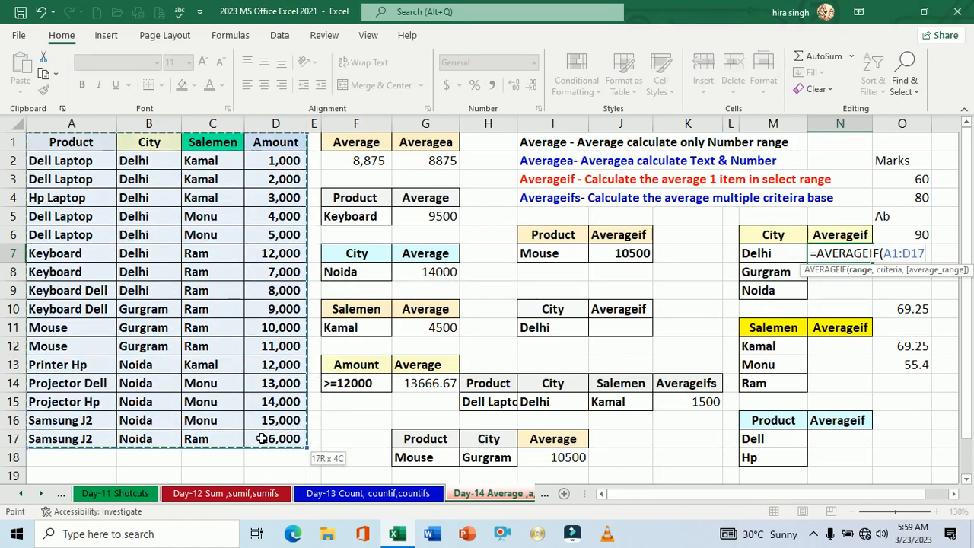
left_click_drag(156, 146, 261, 438)
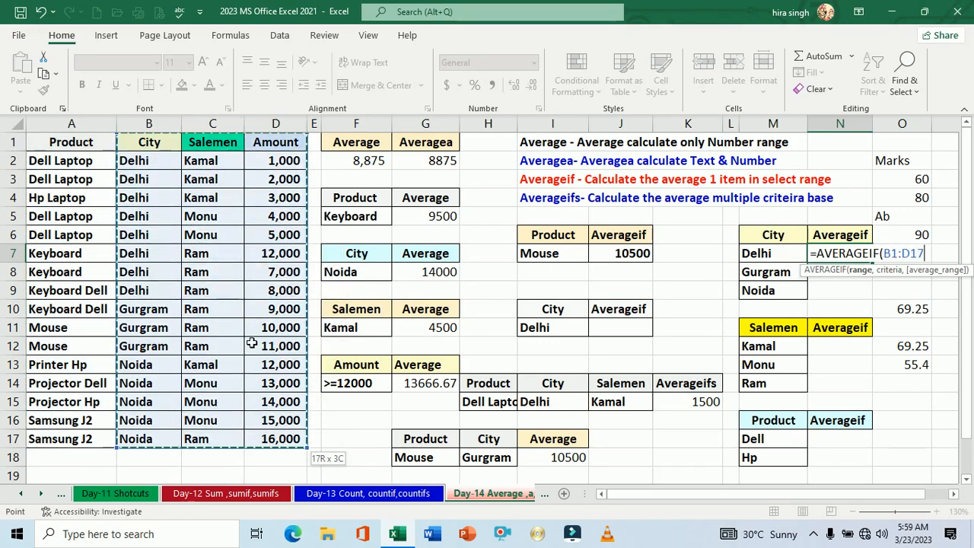
type(",")
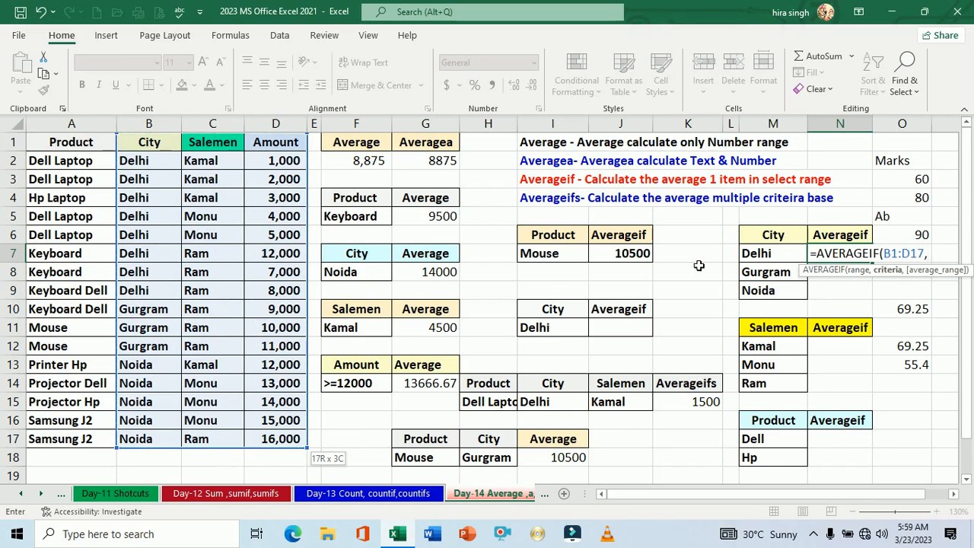
Add M7 as the criterion and the Amount column D1:D17 as the average range in the N7 AVERAGEIF formula
left_click(769, 257)
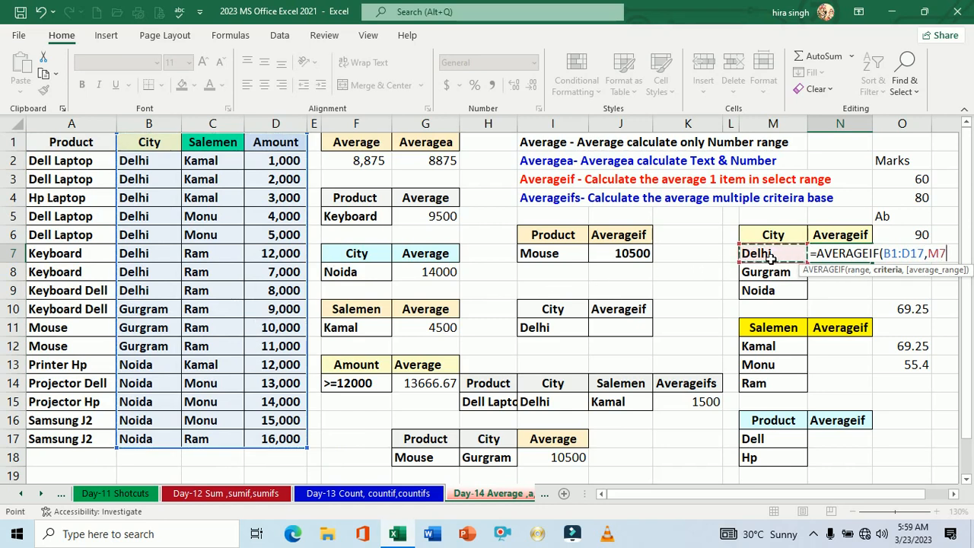
type(",")
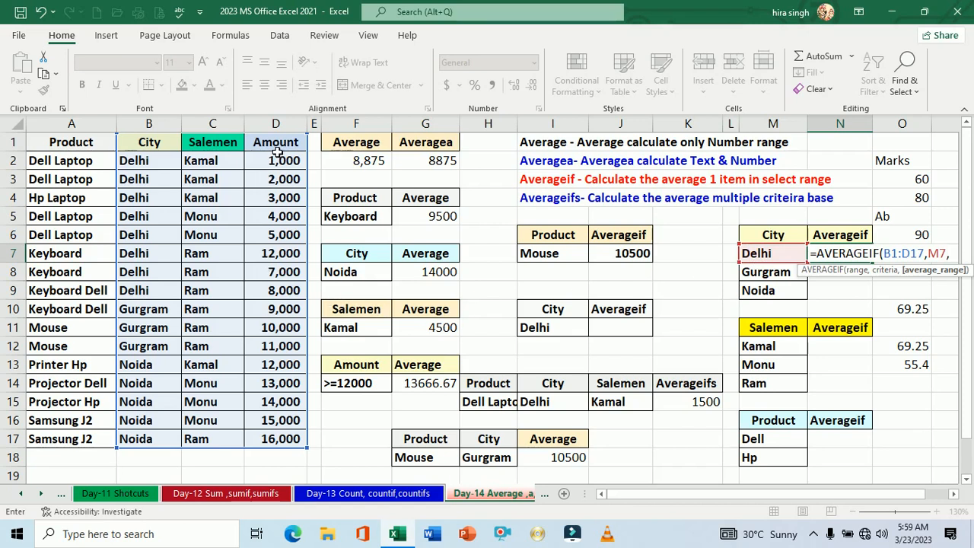
left_click_drag(278, 152, 290, 442)
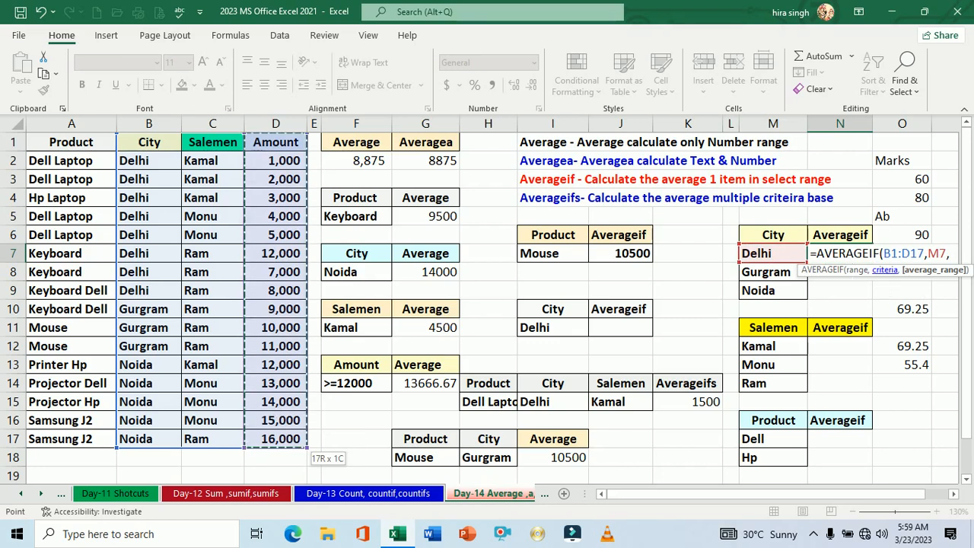
left_click_drag(885, 271, 885, 366)
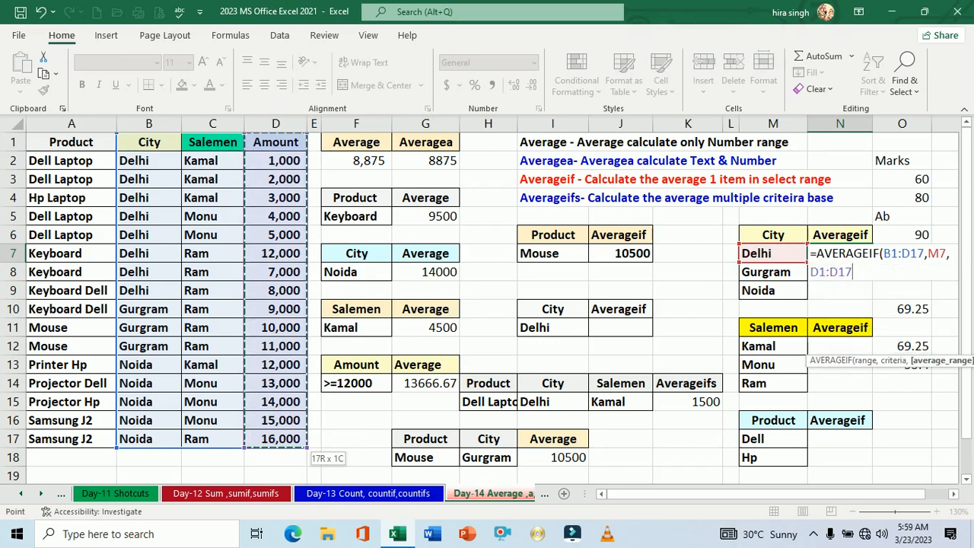
Lock the rows of the criteria range in the N7 formula as B$1:D$17
left_click_drag(882, 253, 918, 254)
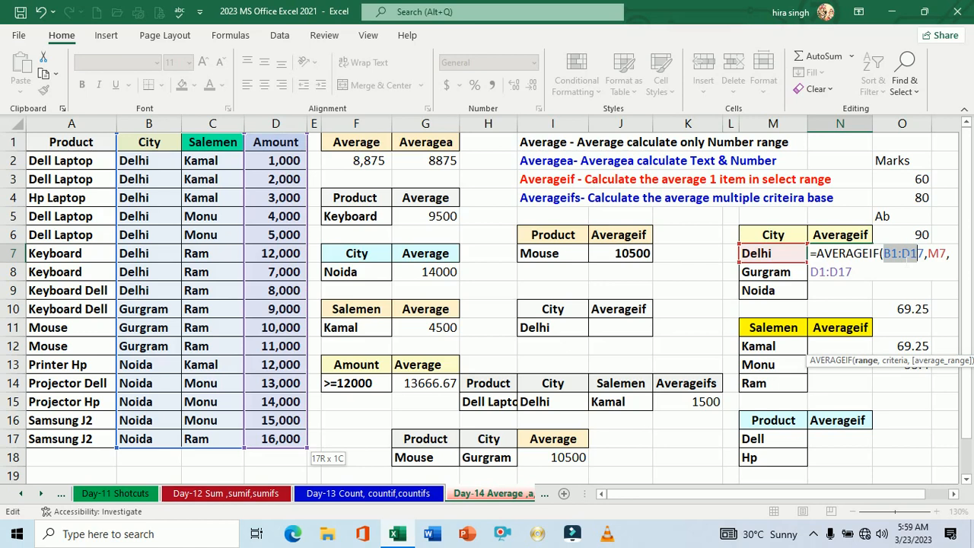
key("F4")
key("F4")
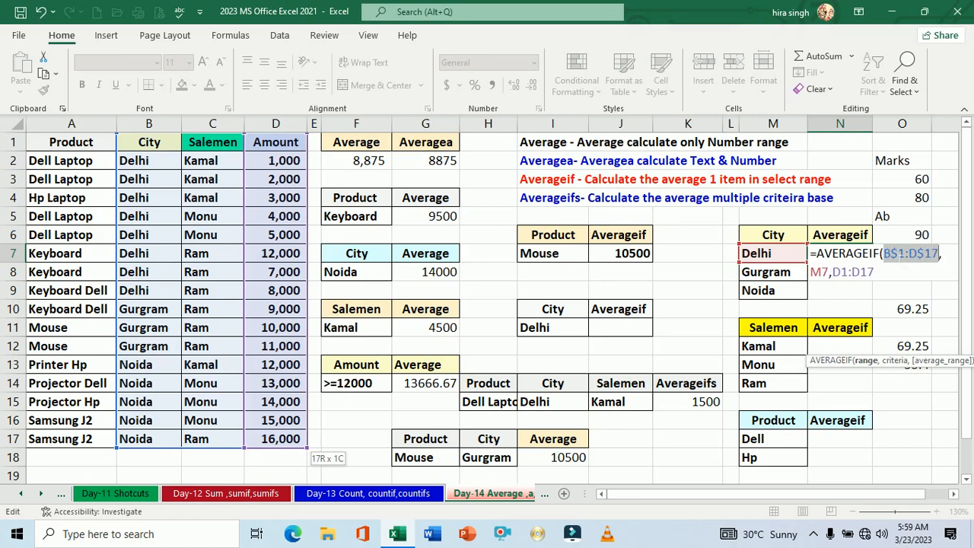
left_click(922, 255)
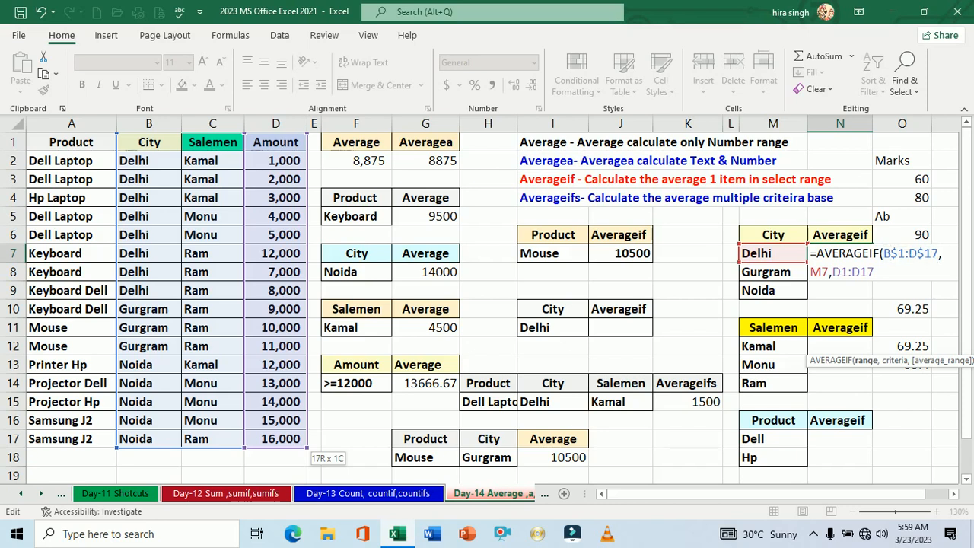
Lock the rows of the N7 formula's average range as D$1:D$17 and fill the completed formula down to N9
left_click_drag(832, 272, 869, 272)
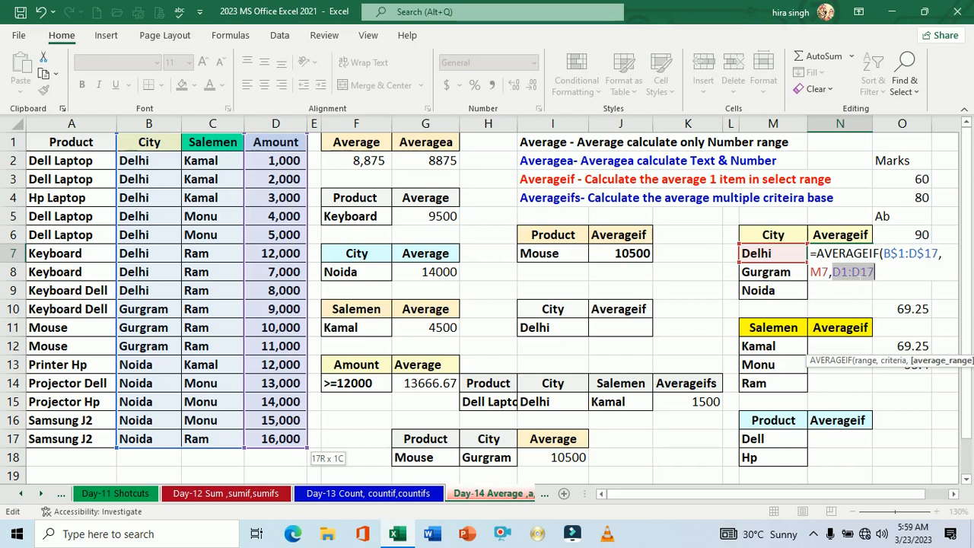
key("F4")
key("F4")
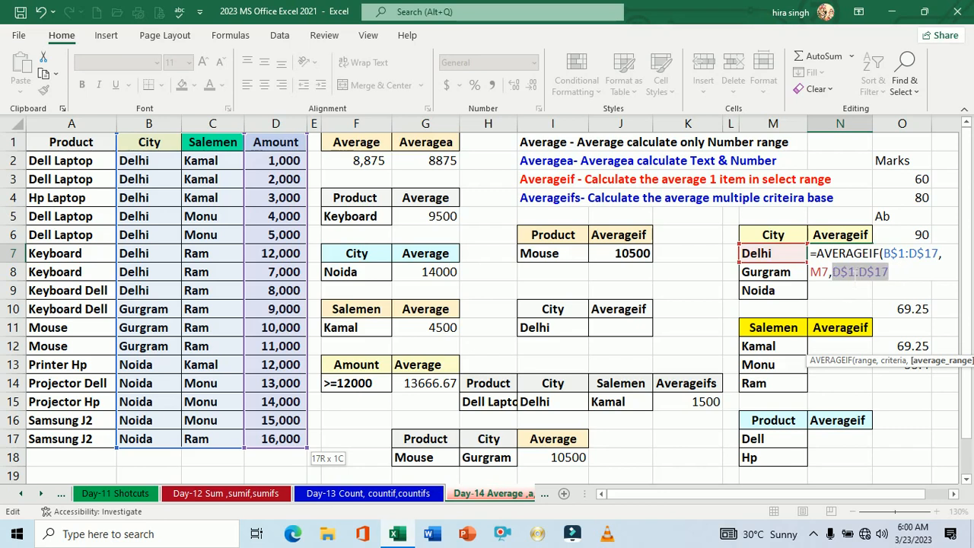
left_click(849, 272)
key("BackSpace")
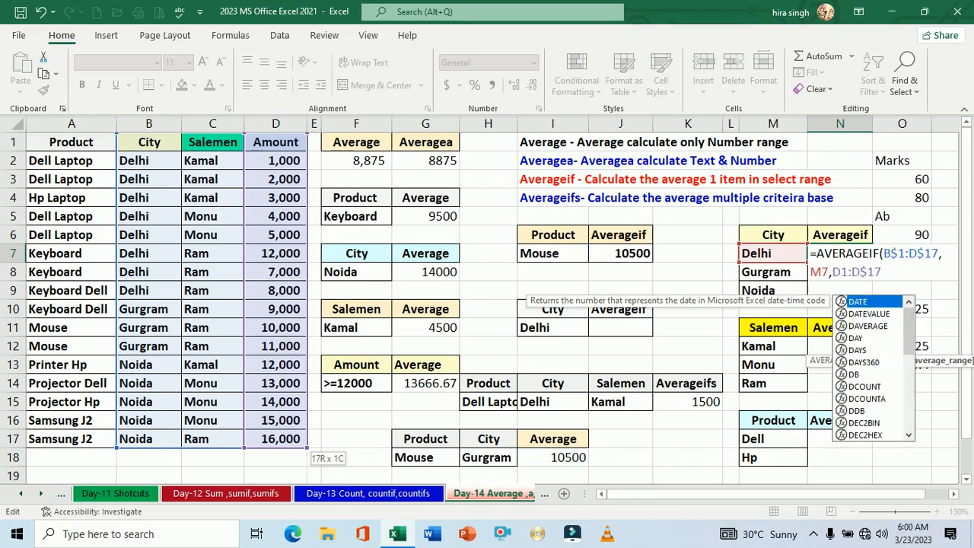
type("$")
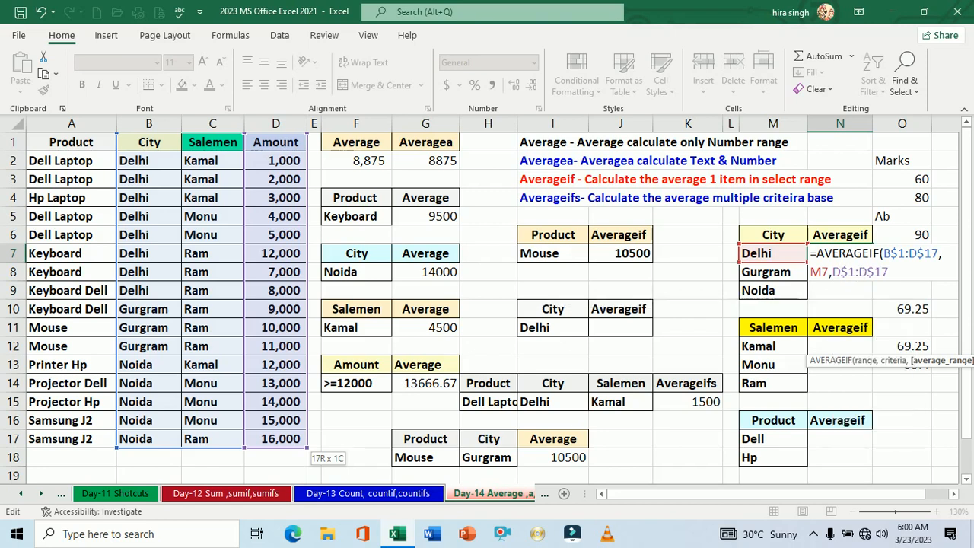
key("BackSpace")
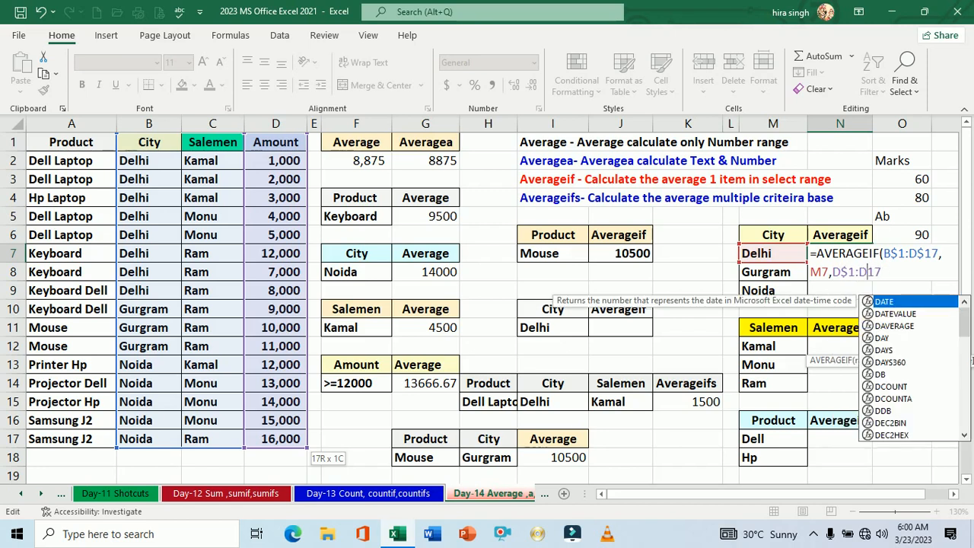
type("$")
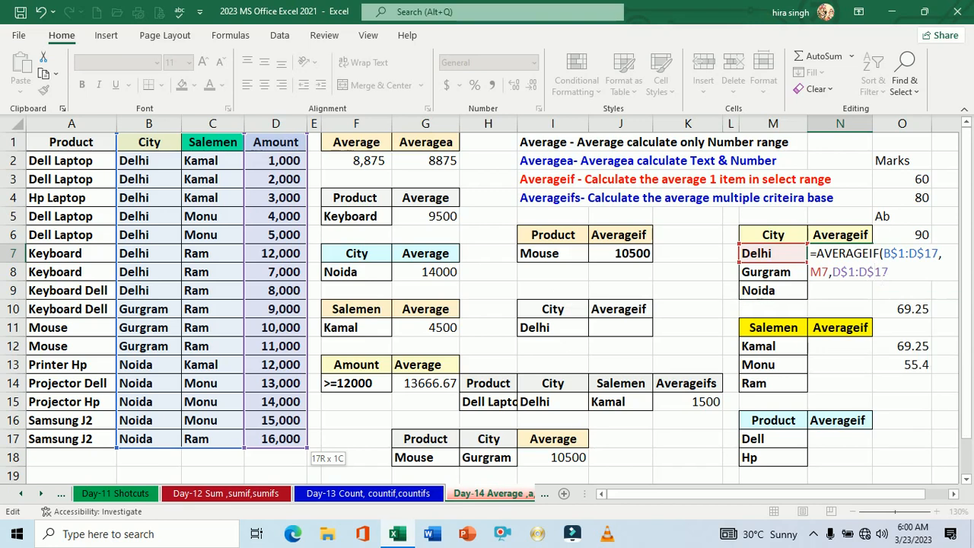
key("Return")
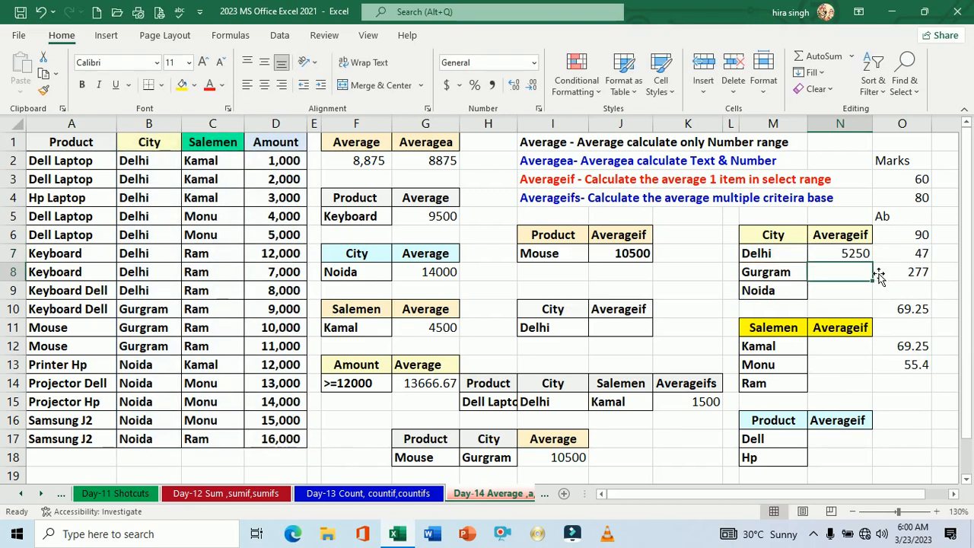
left_click(833, 255)
left_click_drag(873, 263, 879, 298)
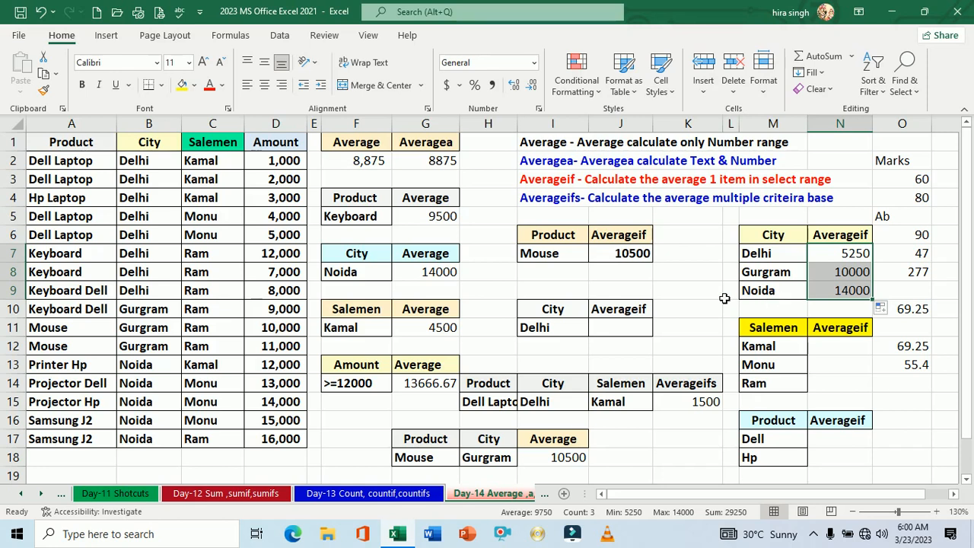
Replace the city criterion in F8 with Delhi copied from M7 to check the Delhi average
left_click(781, 261)
key("ctrl+c")
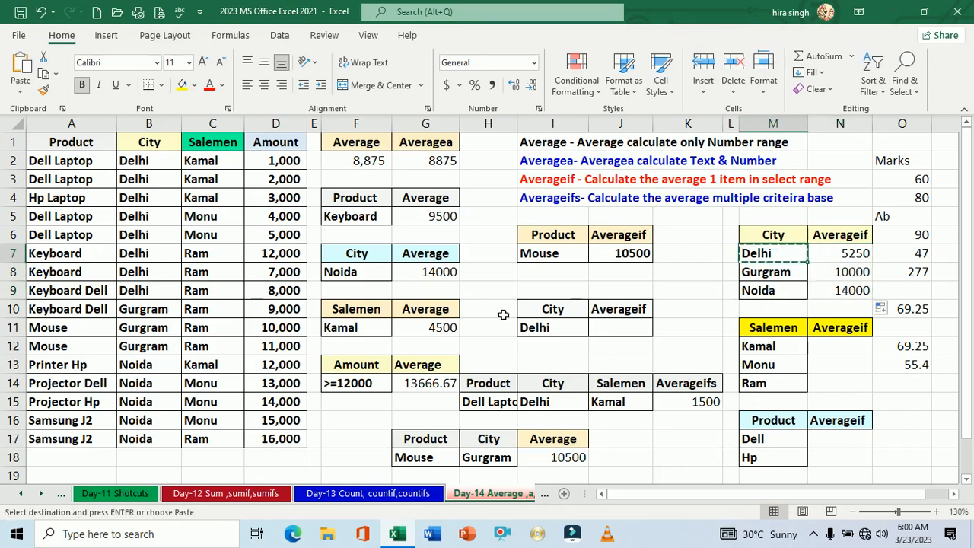
left_click(360, 281)
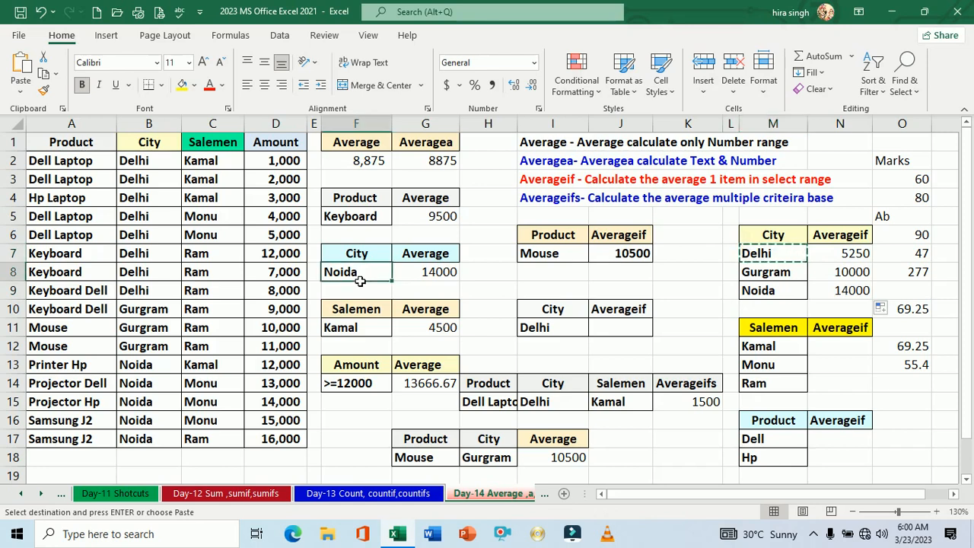
key("Return")
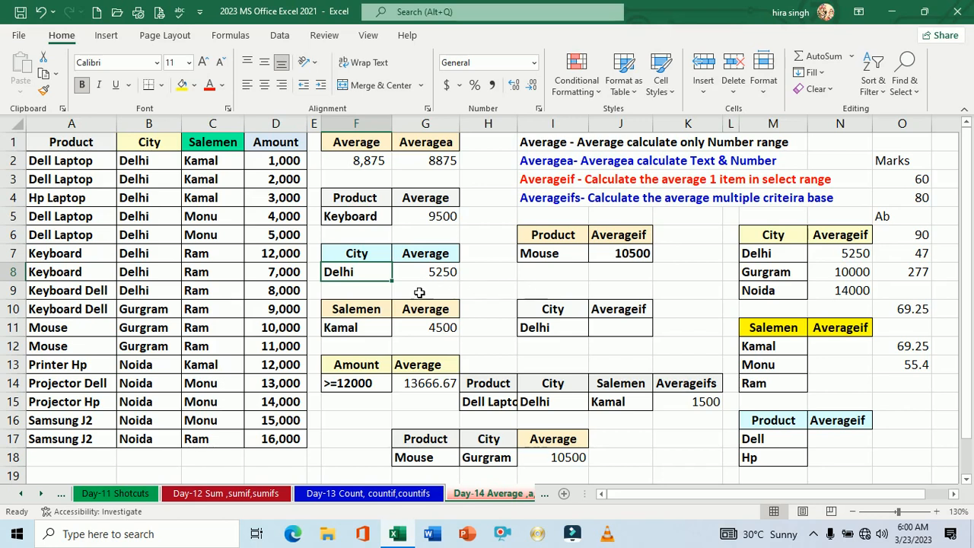
Replace the city criterion in F8 with Gurgram copied from B10 to check the Gurgram average
left_click(146, 312)
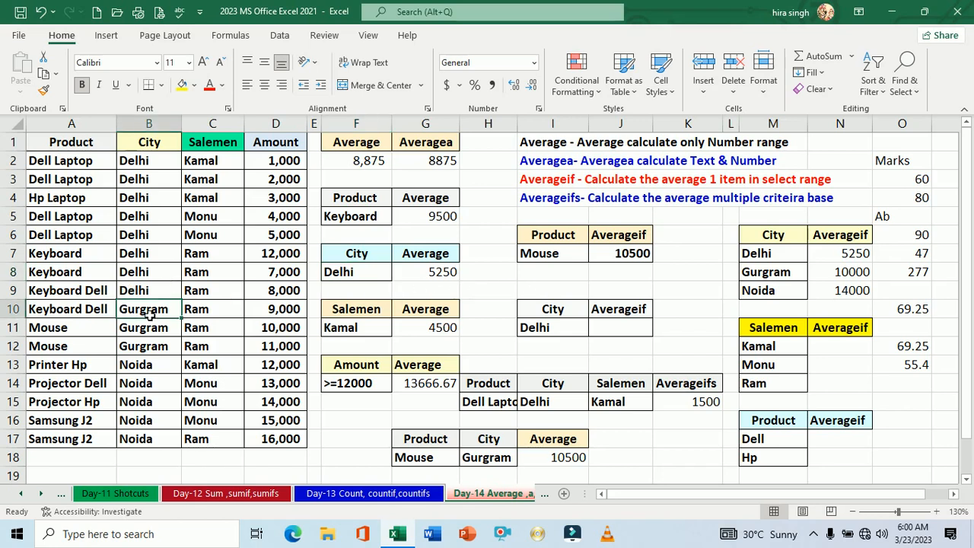
key("ctrl+c")
left_click(349, 277)
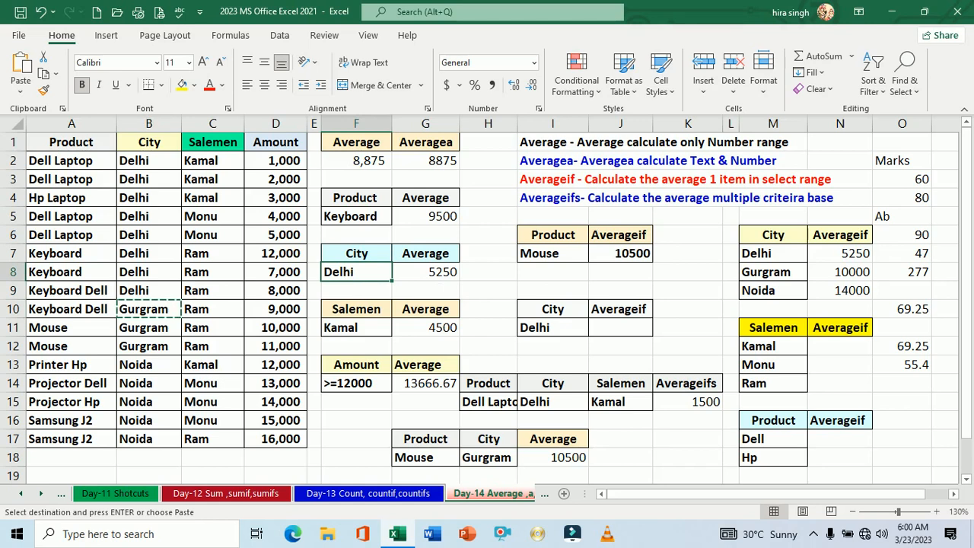
key("Return")
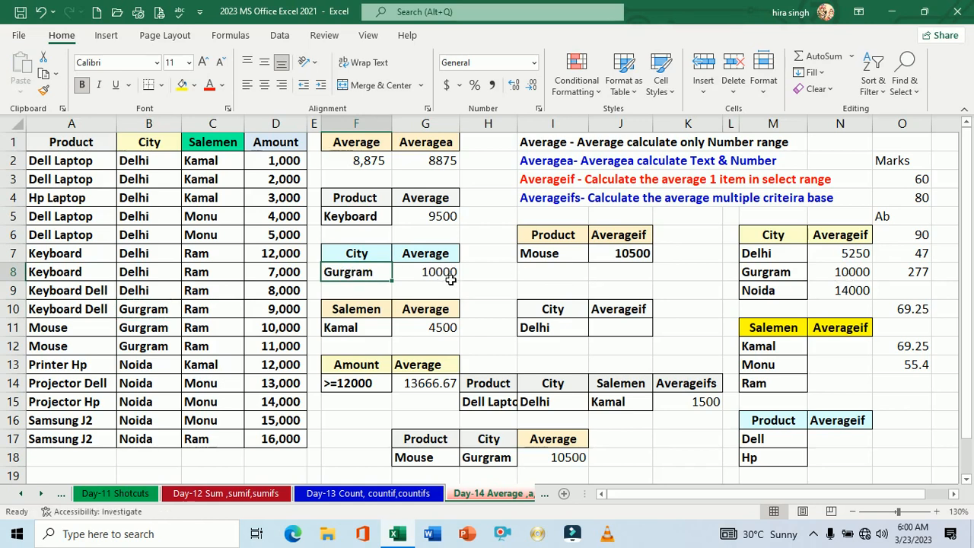
Set the city criterion in F8 back to Noida by copying it from B14
left_click(150, 391)
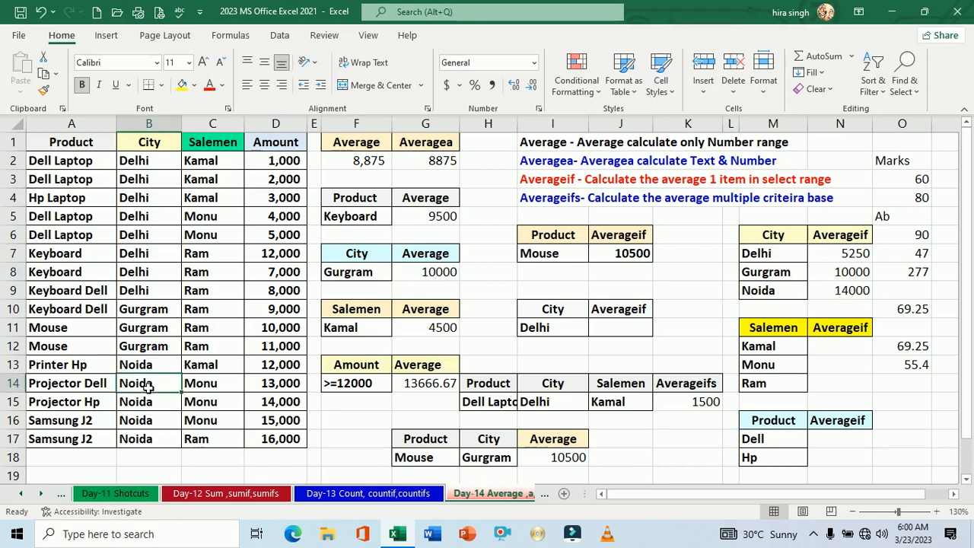
key("ctrl+c")
left_click(371, 275)
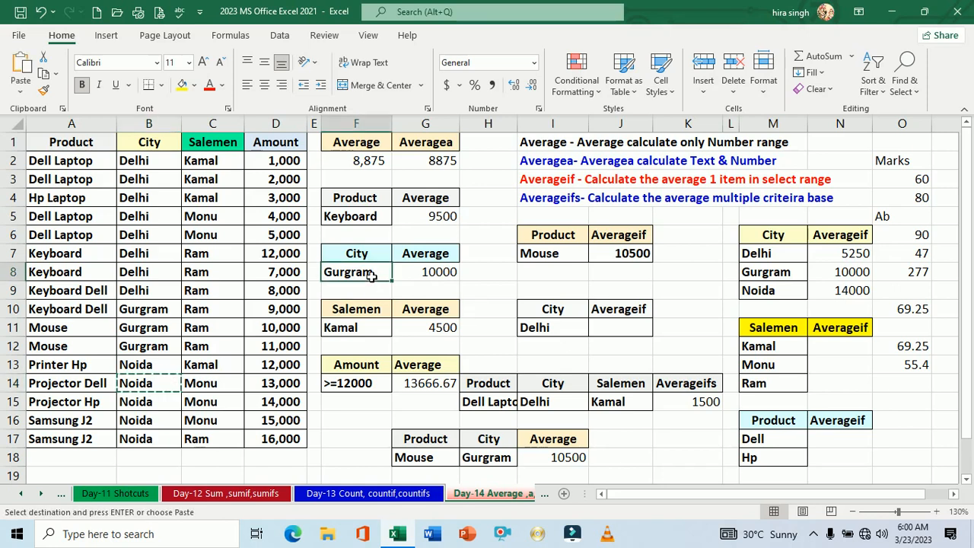
key("Return")
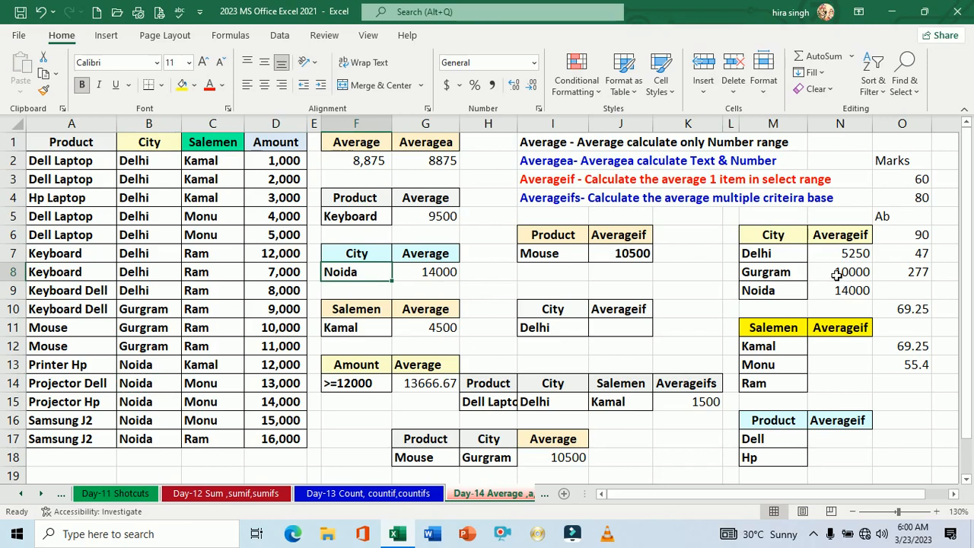
Begin an AVERAGEIF formula in N12 for the first row of the salesman table, using C1:D17 as the criteria range
left_click(839, 347)
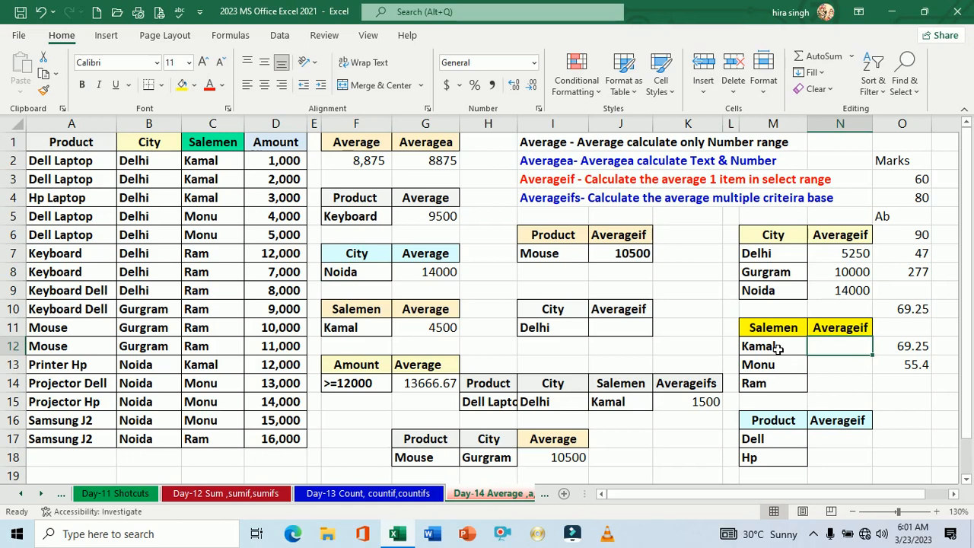
type("=aver")
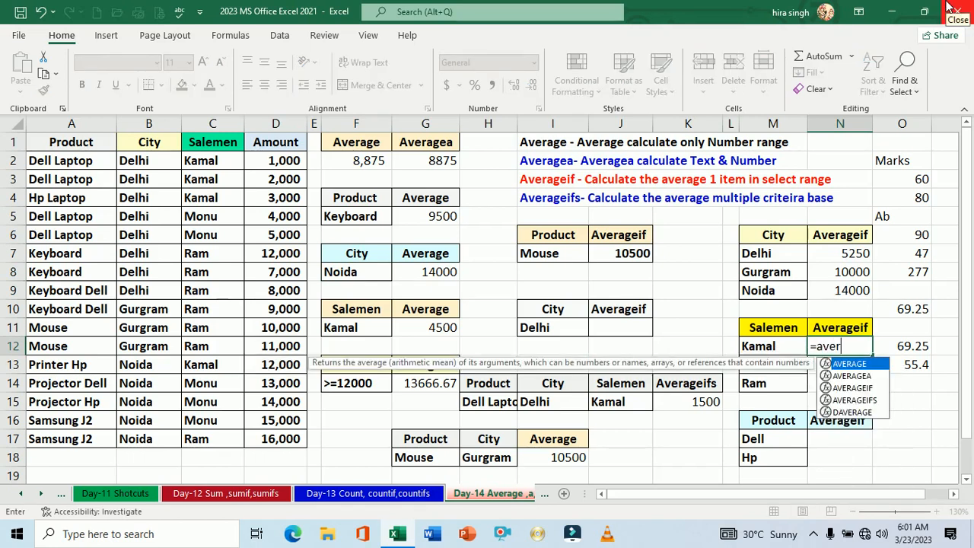
key("Down")
key("Down")
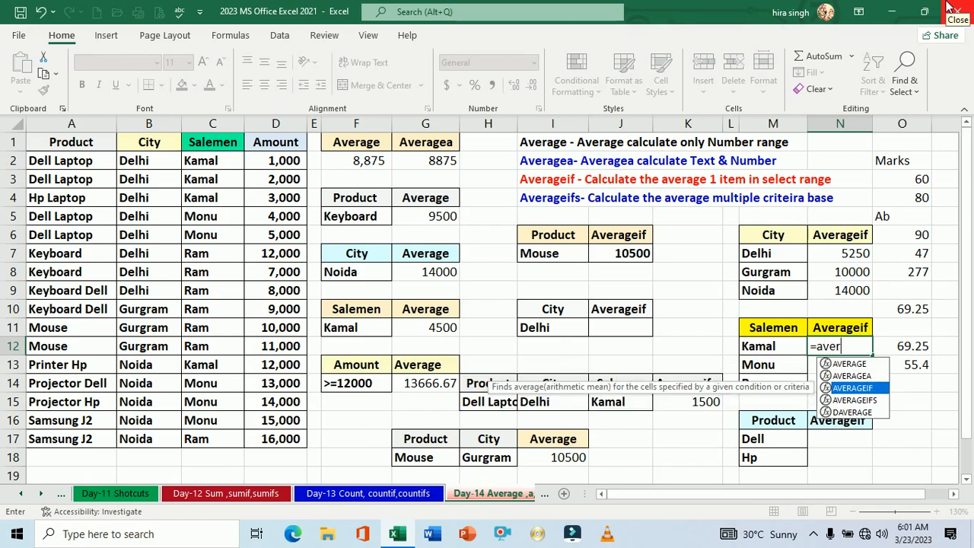
key("Tab")
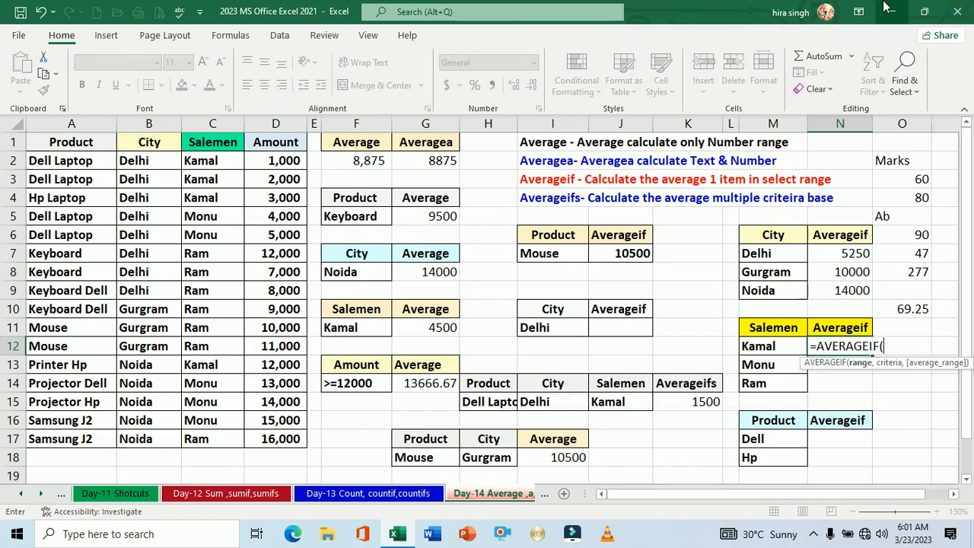
left_click(216, 149)
left_click_drag(265, 152, 270, 439)
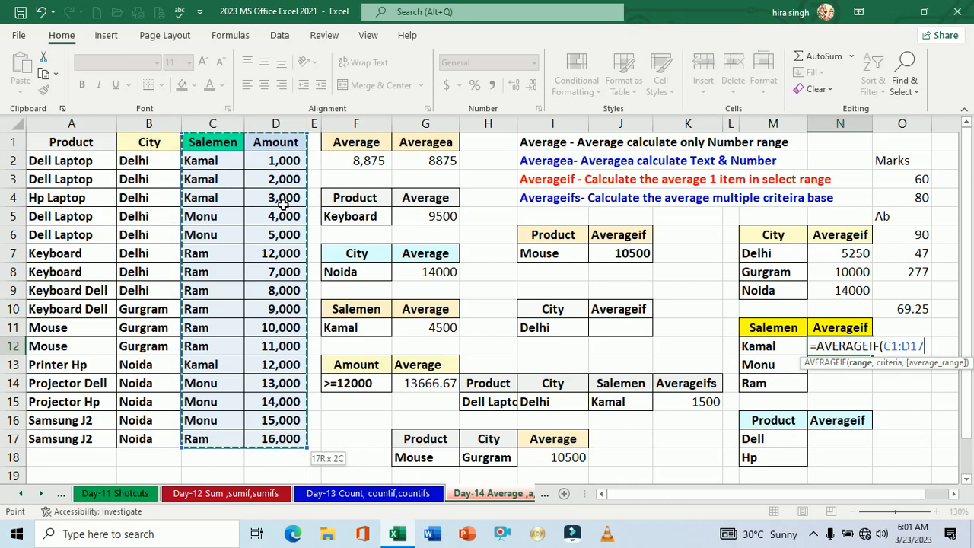
type(",")
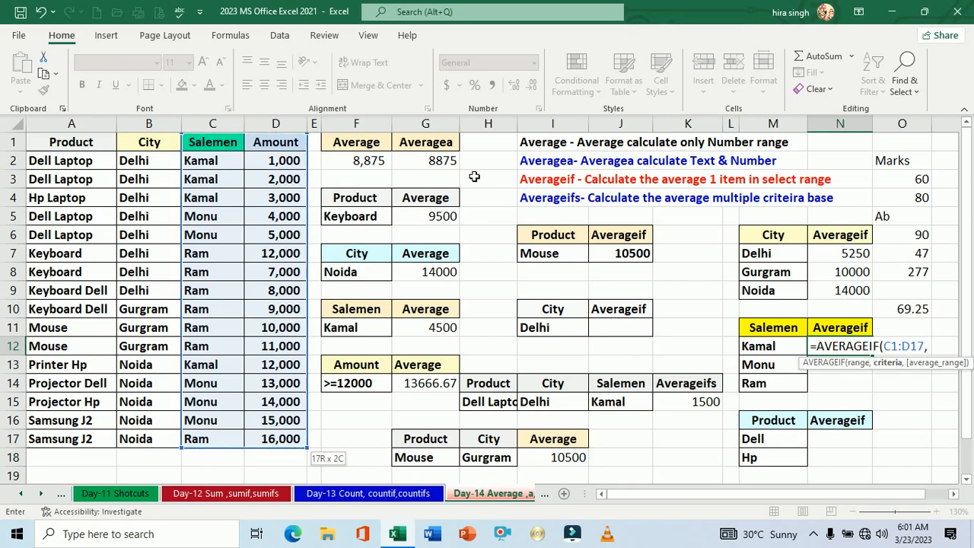
Complete the N12 formula with M12 as the criterion and the Amount column D1:D17 as the average range
left_click(767, 348)
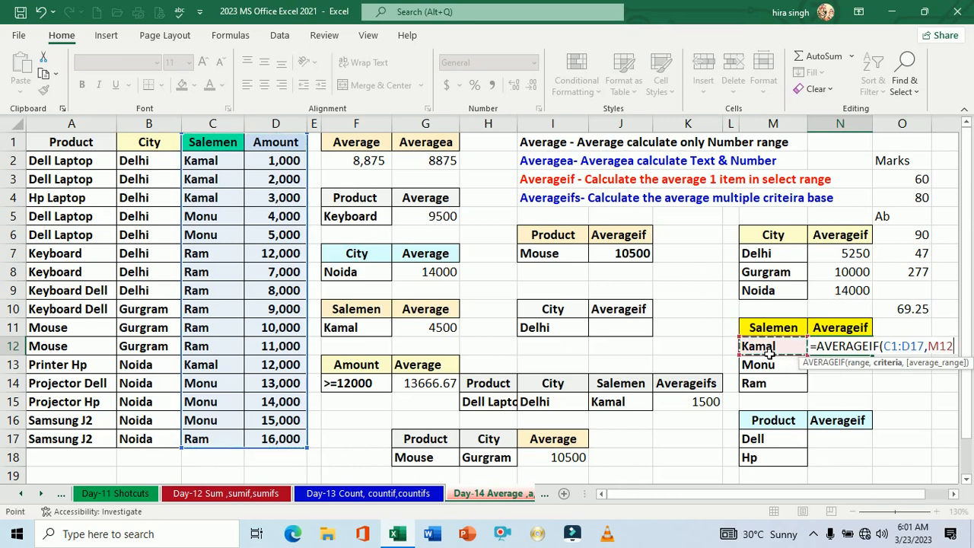
type(",")
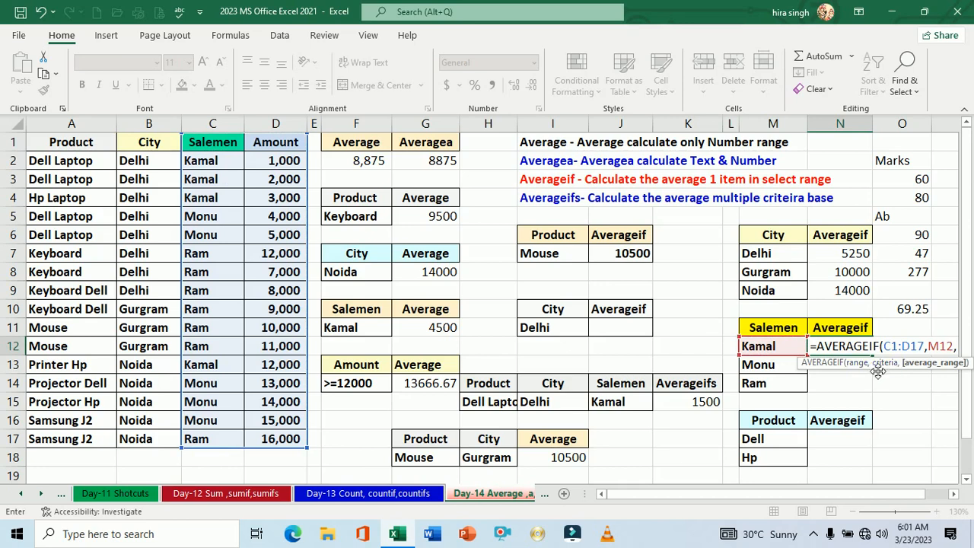
left_click_drag(878, 371, 882, 426)
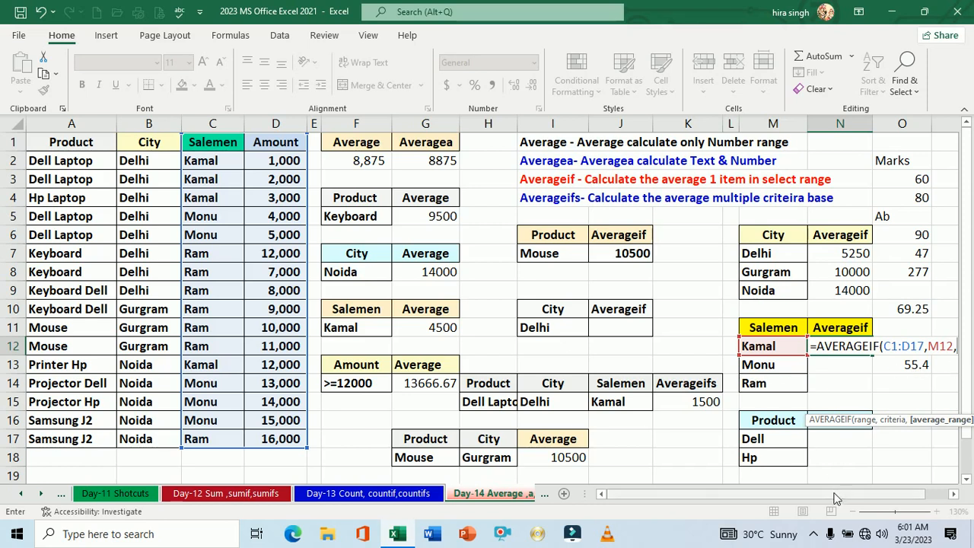
scroll(845, 495, "right", 2)
scroll(852, 493, "right", 1)
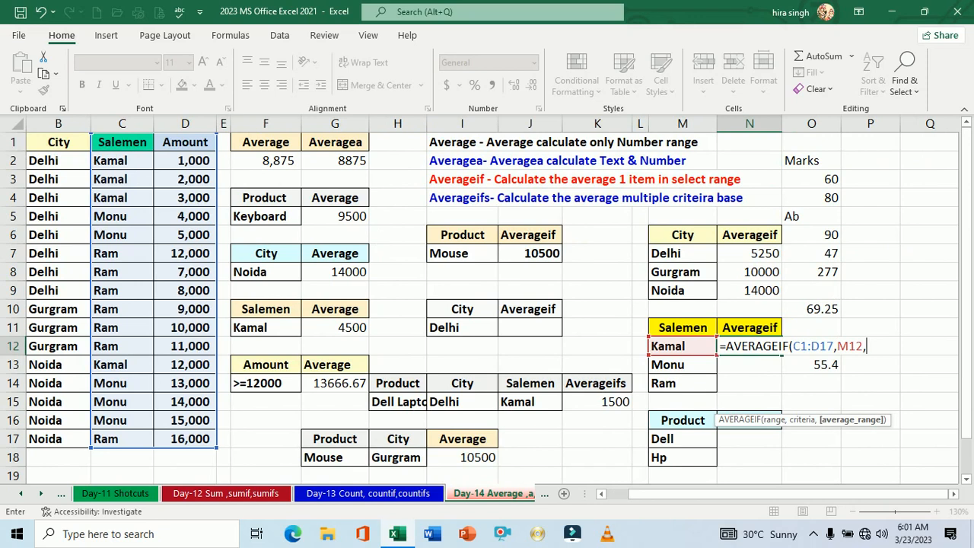
left_click_drag(197, 151, 189, 439)
key("Return")
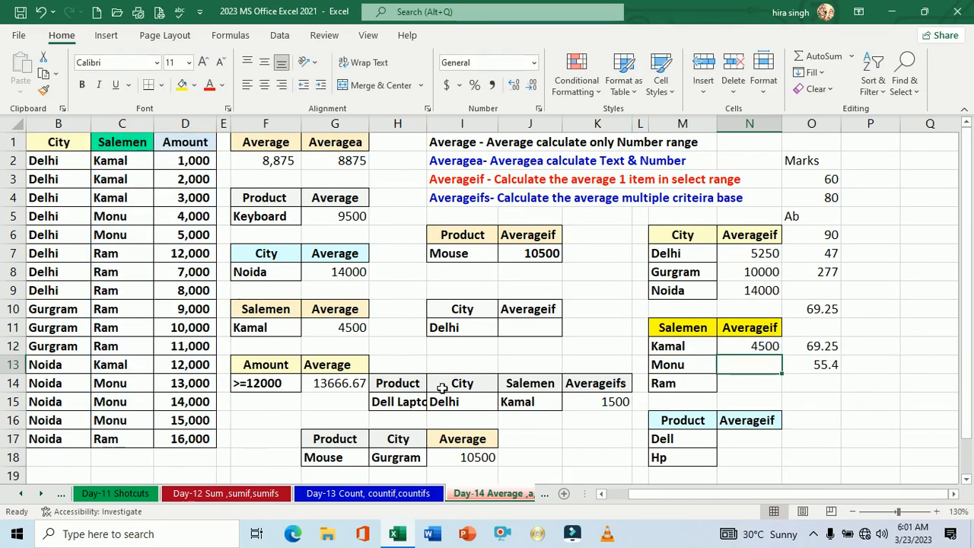
Lock the rows of both ranges in the N12 AVERAGEIF formula, making them C$1:D$17 and D$1:D$17
left_click_drag(719, 496, 704, 498)
double_click(854, 346)
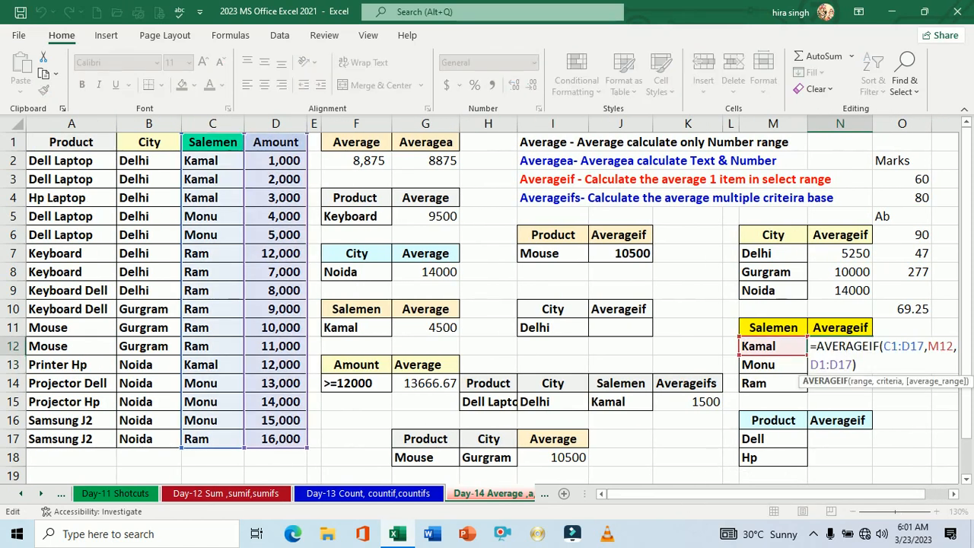
left_click(891, 346)
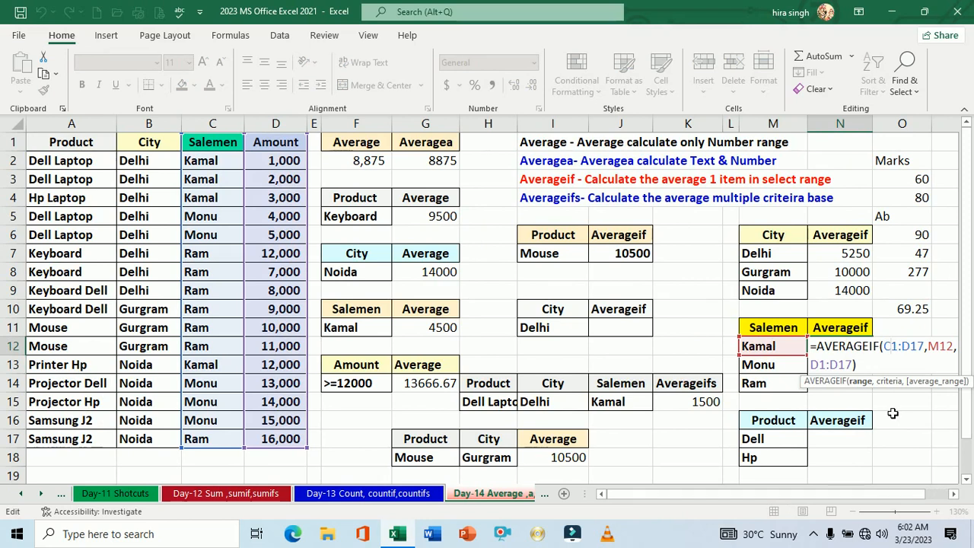
type("$1:D")
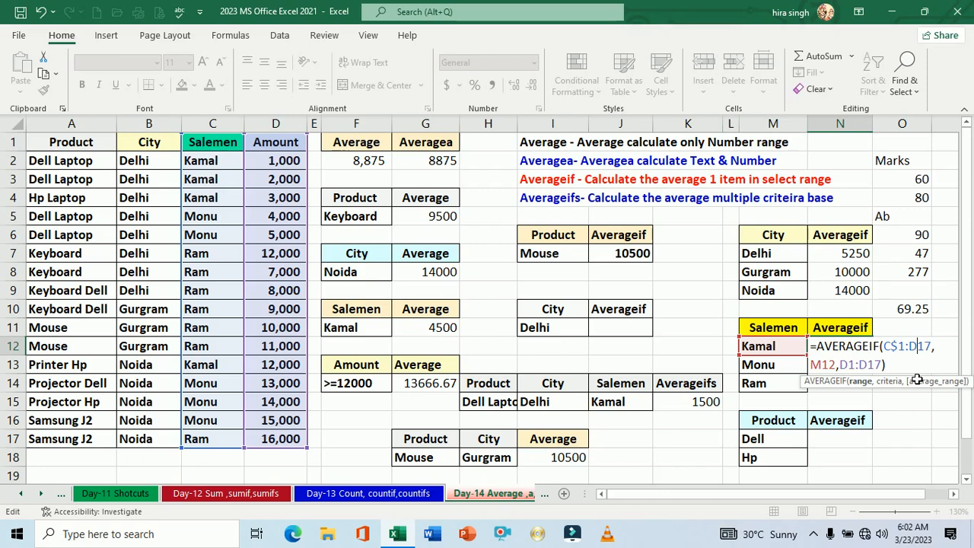
type("$")
left_click(849, 366)
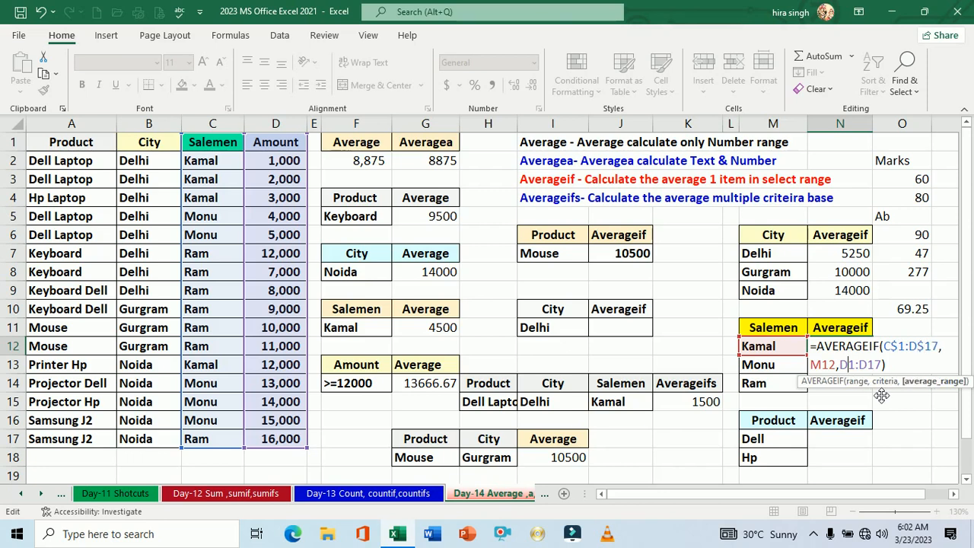
type("$1:D")
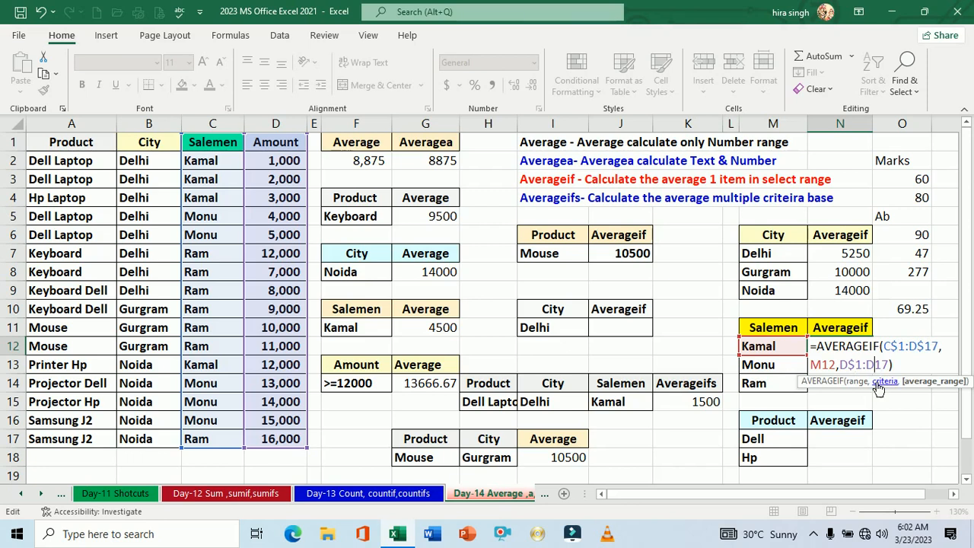
type("$")
key("Return")
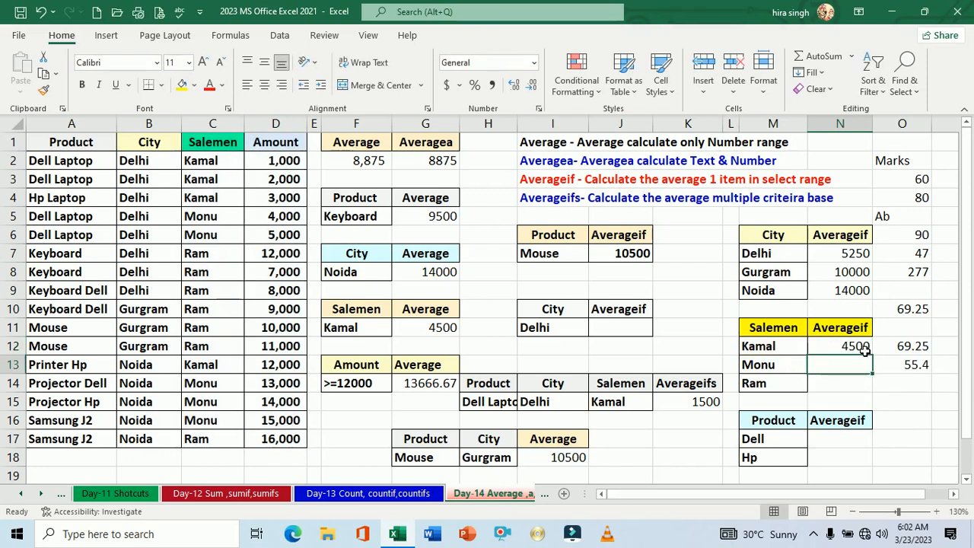
Fill the N12 formula down through N14 and reduce the N14 average to no decimal places
left_click(865, 351)
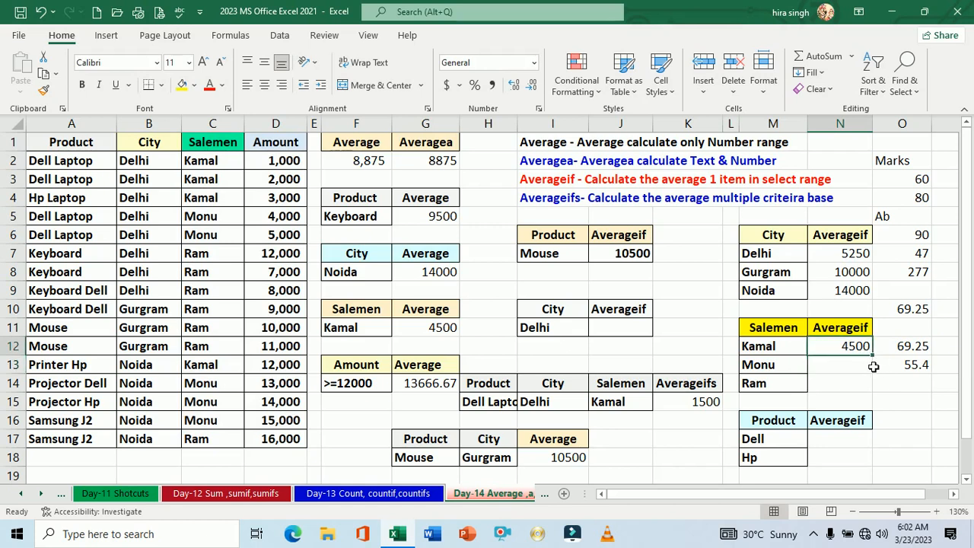
left_click_drag(878, 364, 878, 396)
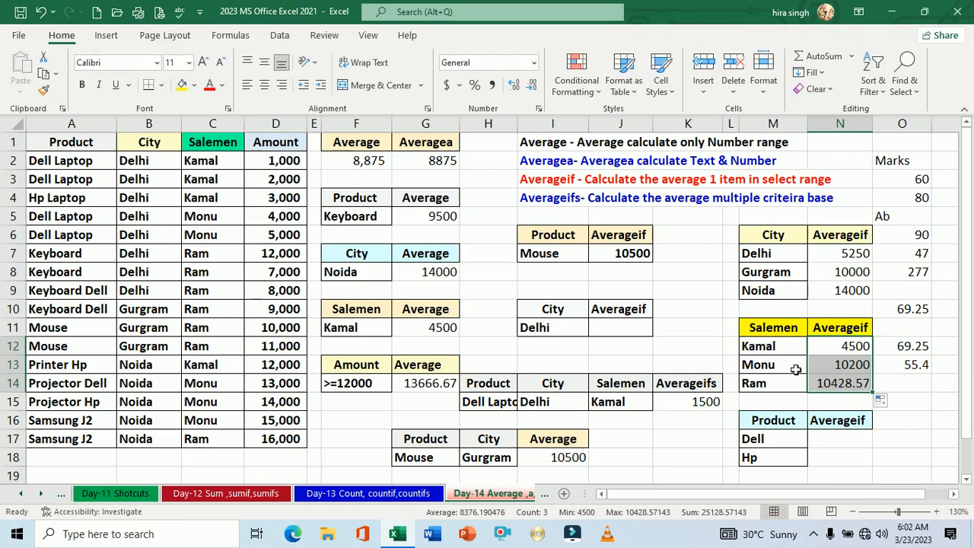
left_click(834, 388)
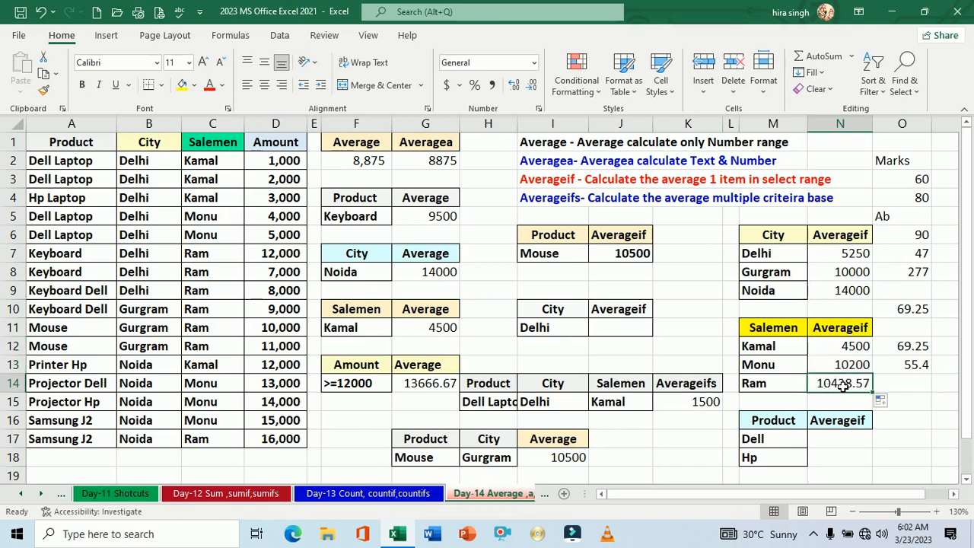
left_click(531, 86)
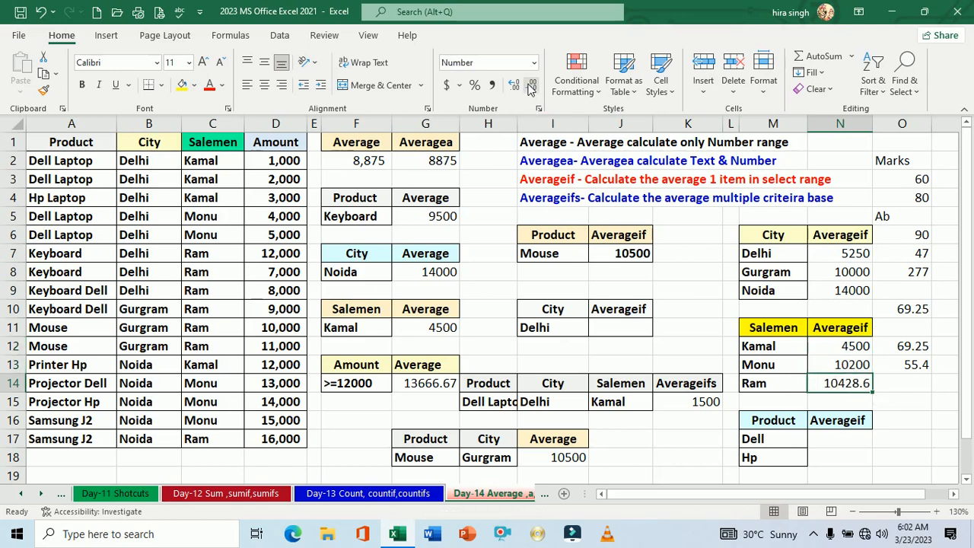
left_click(531, 86)
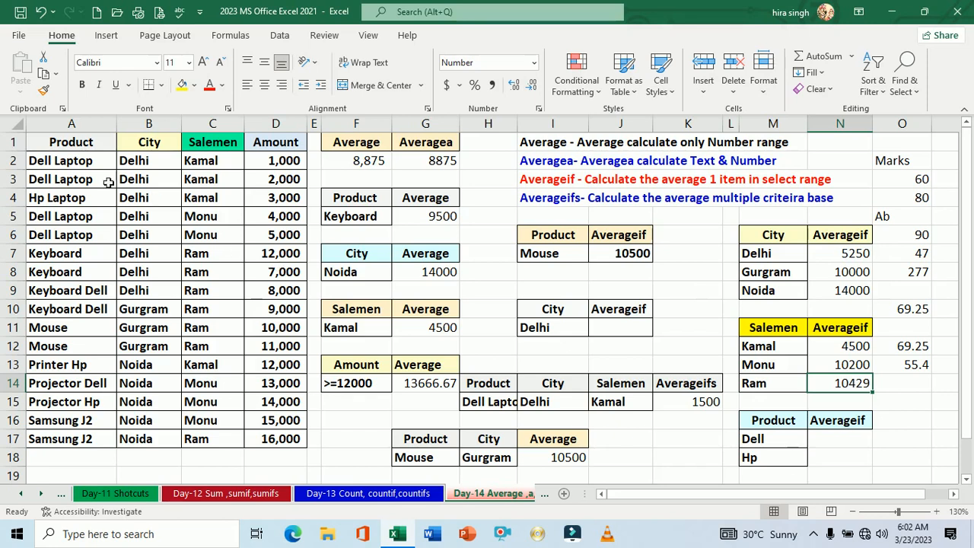
Examine the product entries in column A against the Dell and Hp criteria in M17 and M18
left_click_drag(76, 163, 90, 439)
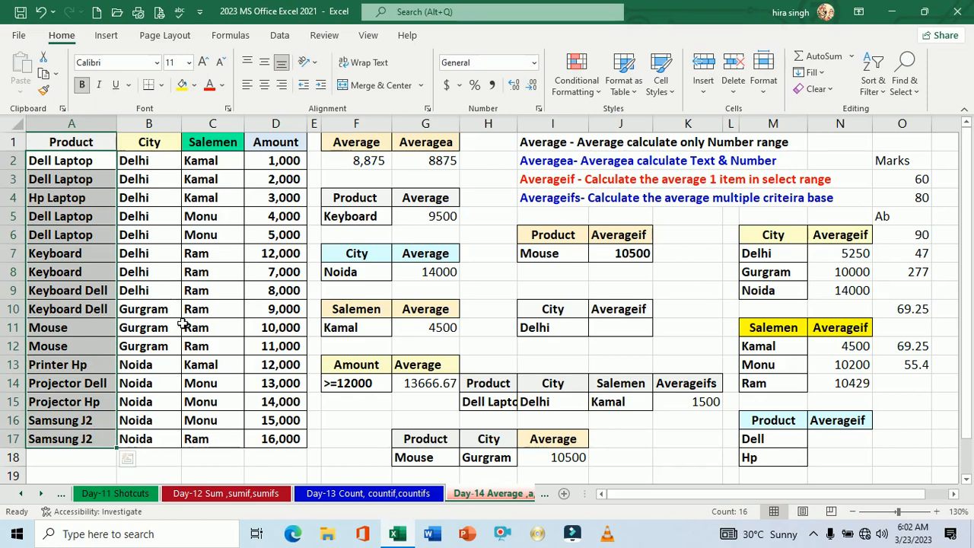
left_click(833, 445)
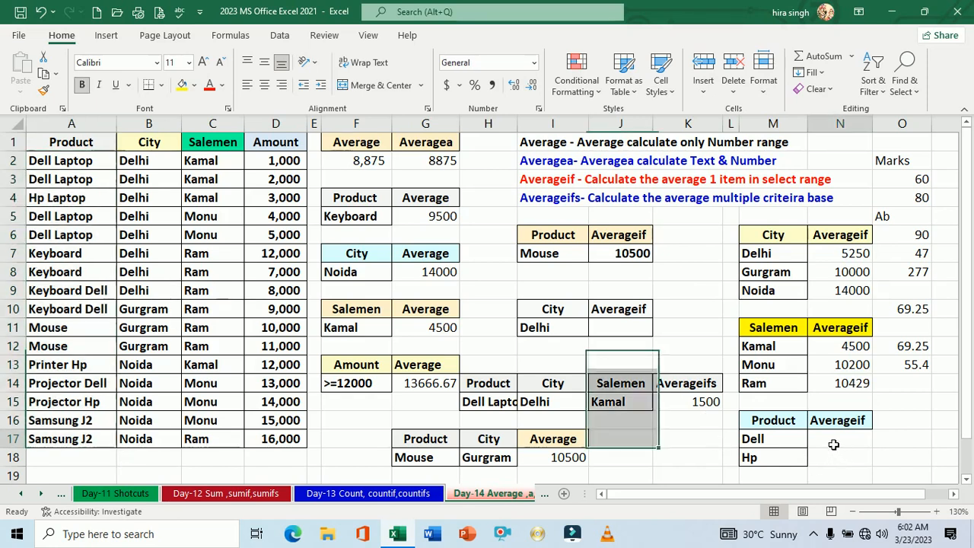
left_click(783, 442)
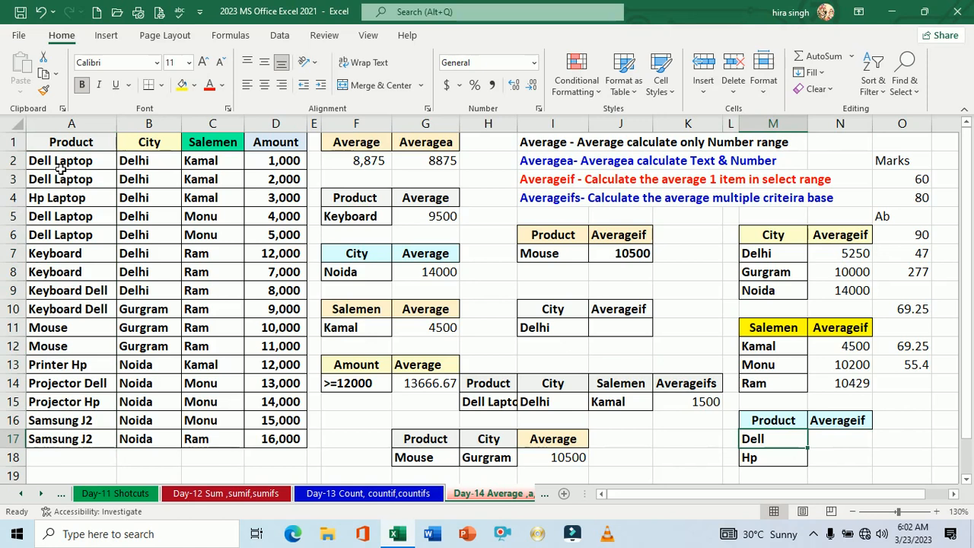
left_click(59, 164)
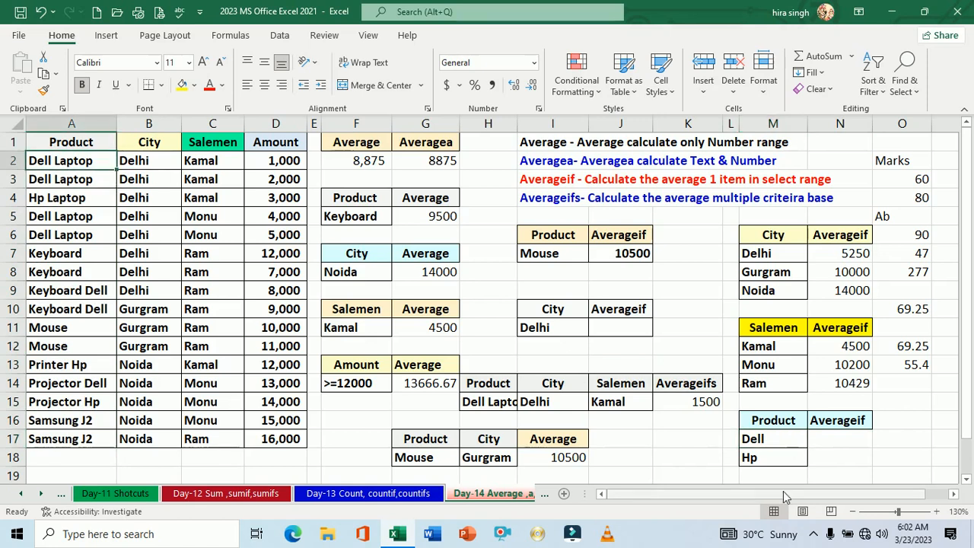
left_click(761, 462)
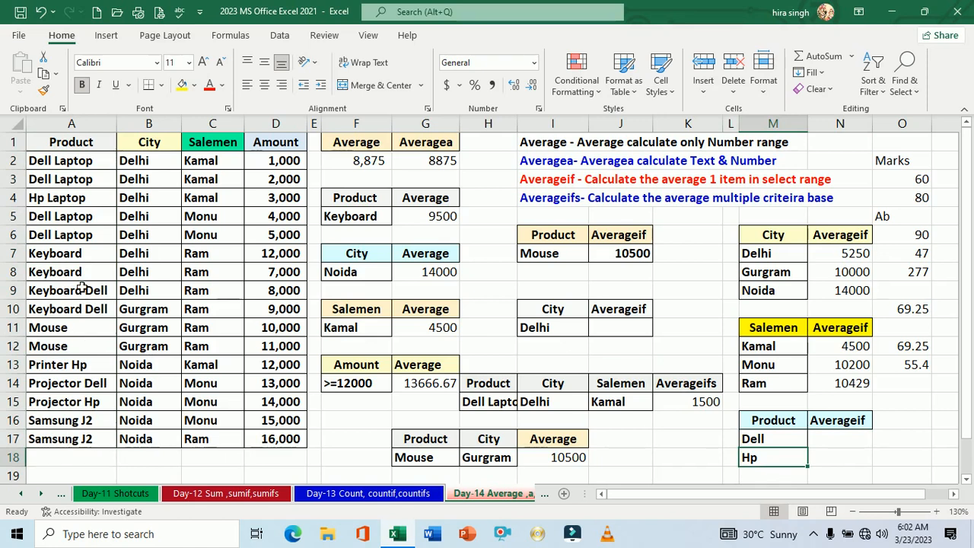
left_click(88, 368)
left_click(89, 403)
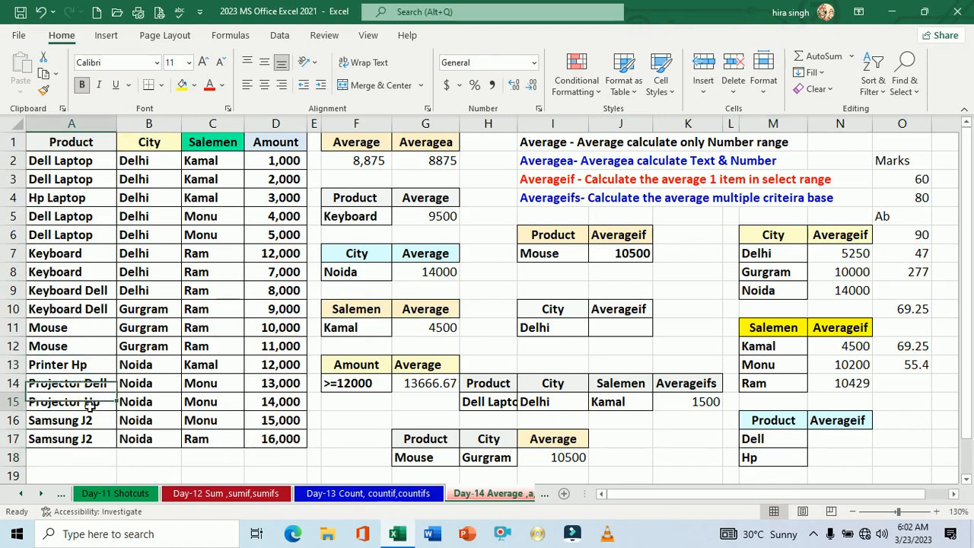
left_click(70, 199)
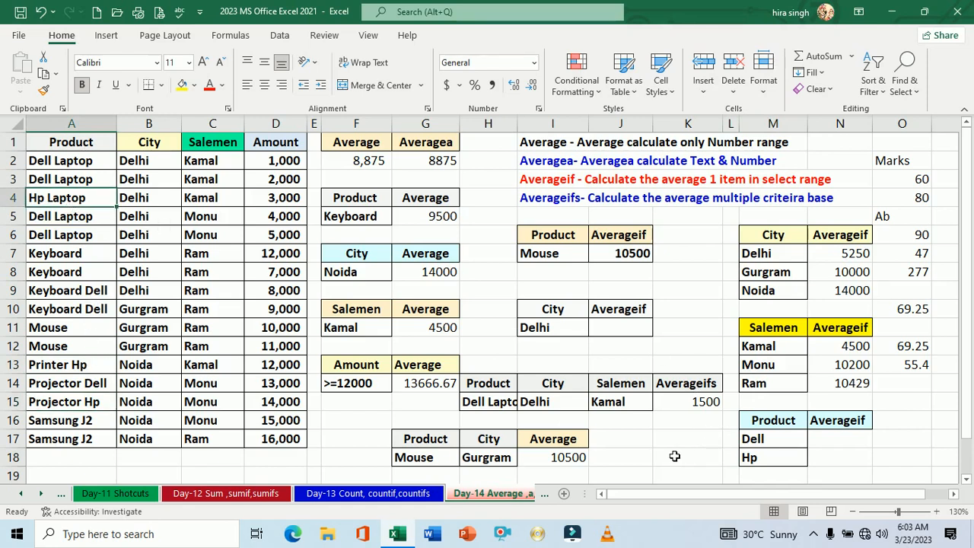
Enter an AVERAGEIF formula in N17 with criteria range A1:D17, criterion M17 and average range D1:D17
left_click(837, 441)
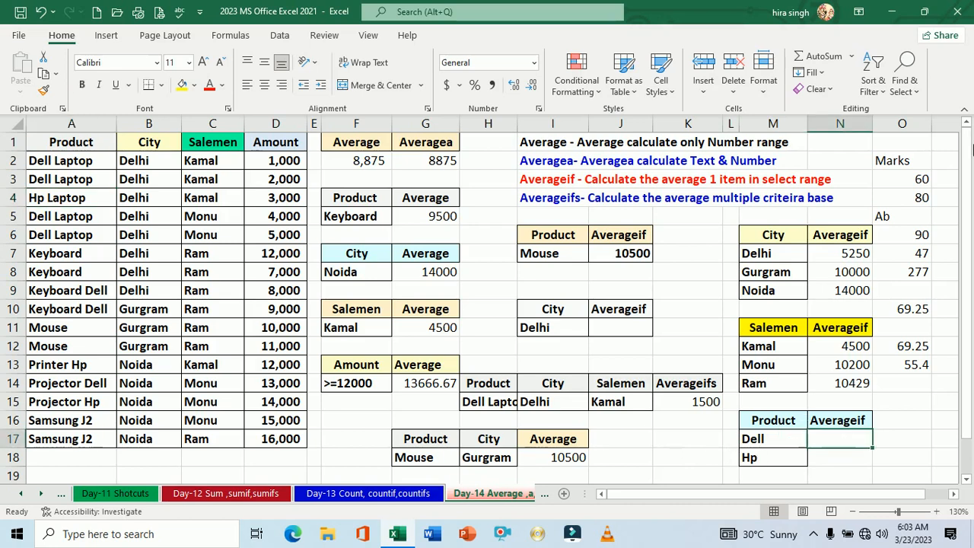
type("=aver")
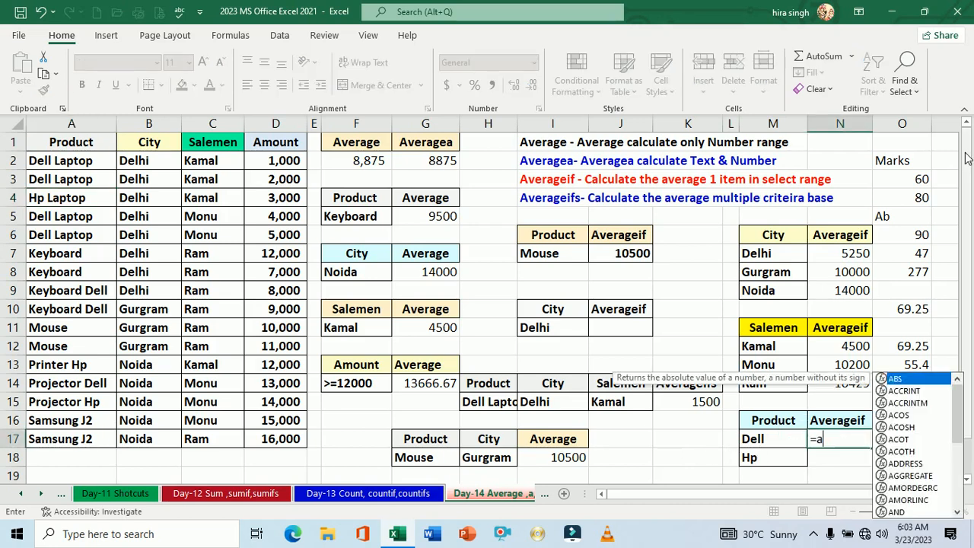
key("Down")
key("Down")
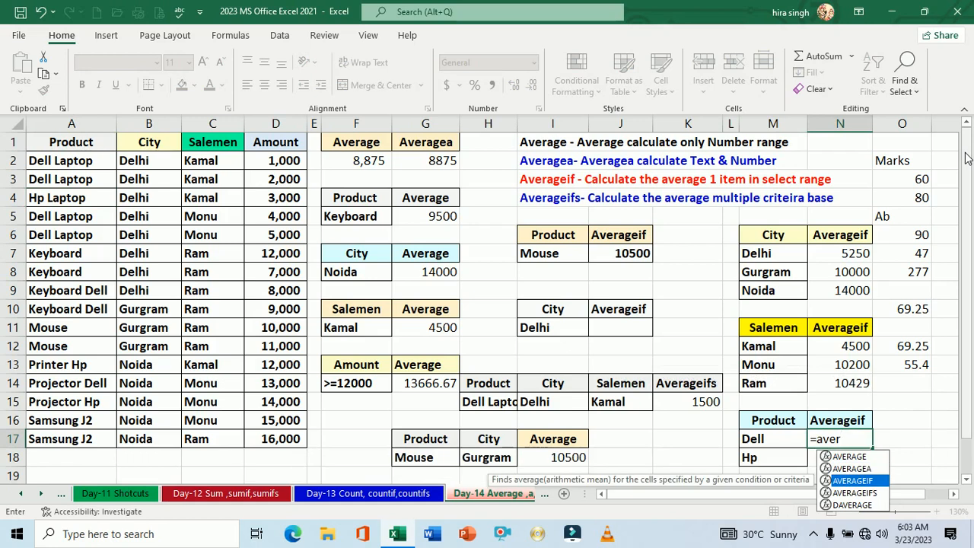
key("Tab")
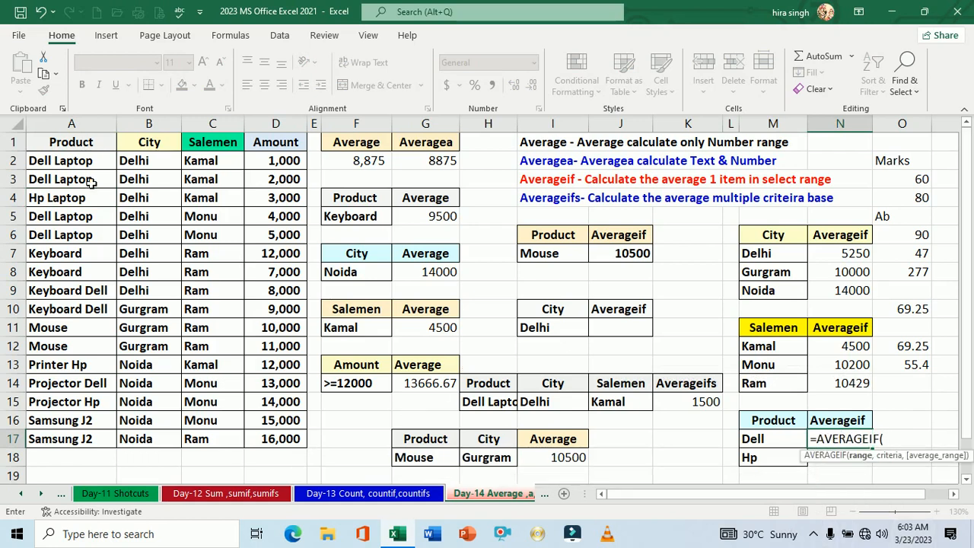
left_click_drag(86, 149, 257, 439)
type(",")
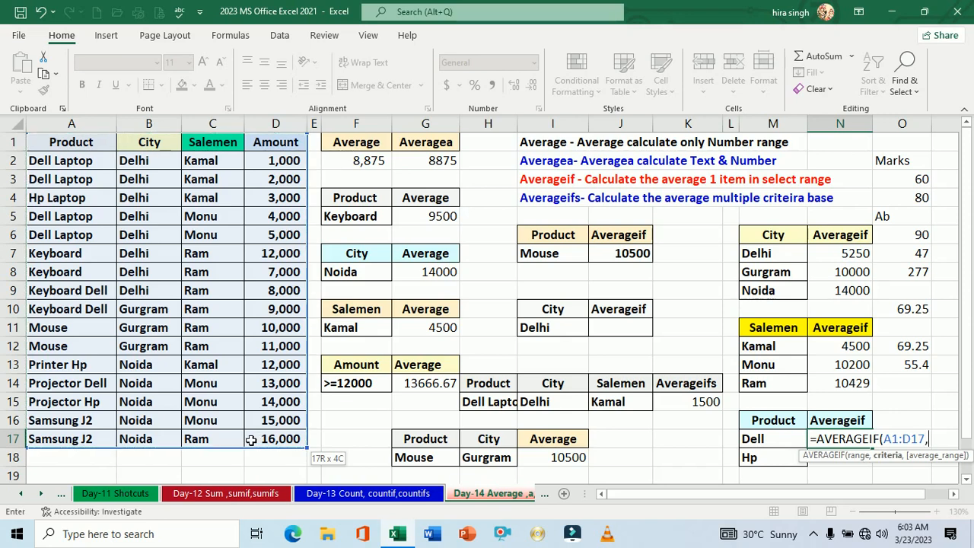
left_click(765, 442)
type(",")
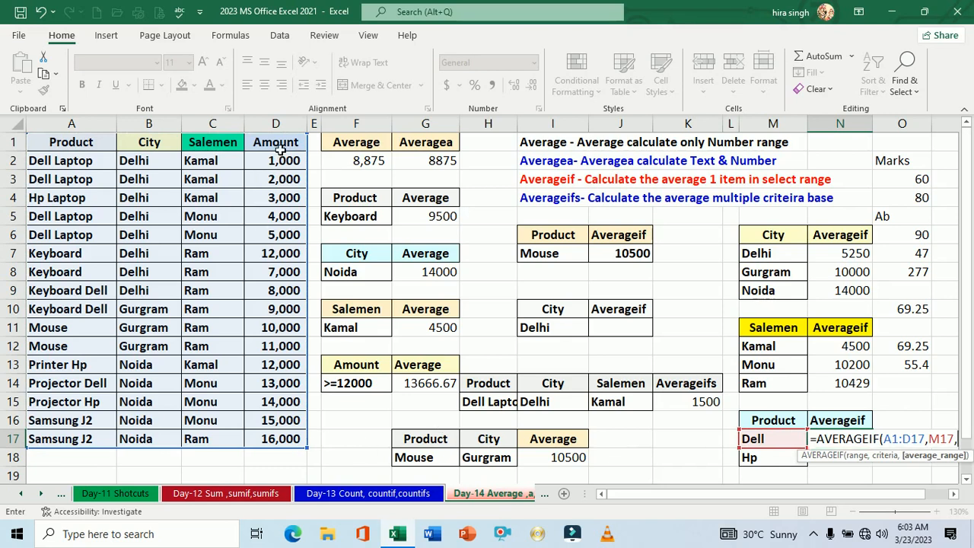
left_click_drag(278, 149, 278, 442)
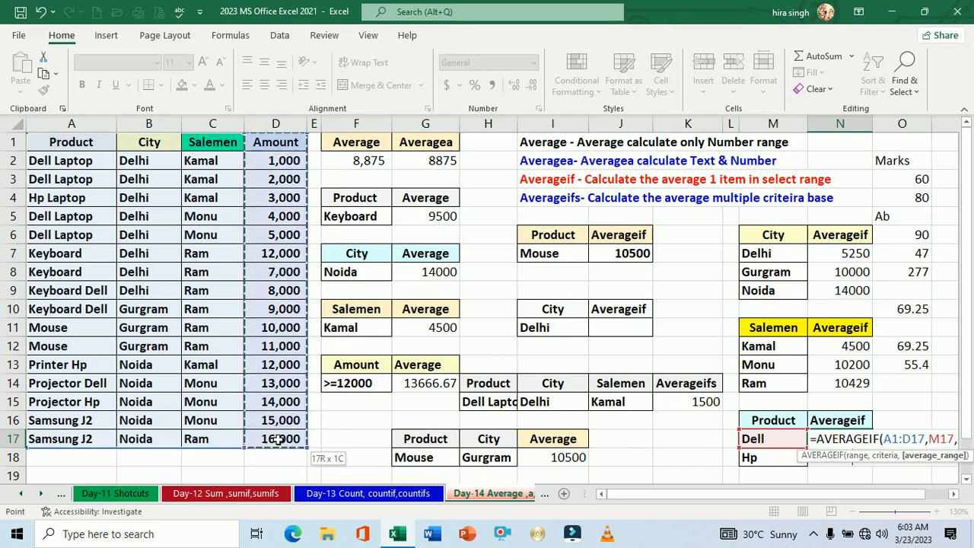
key("Return")
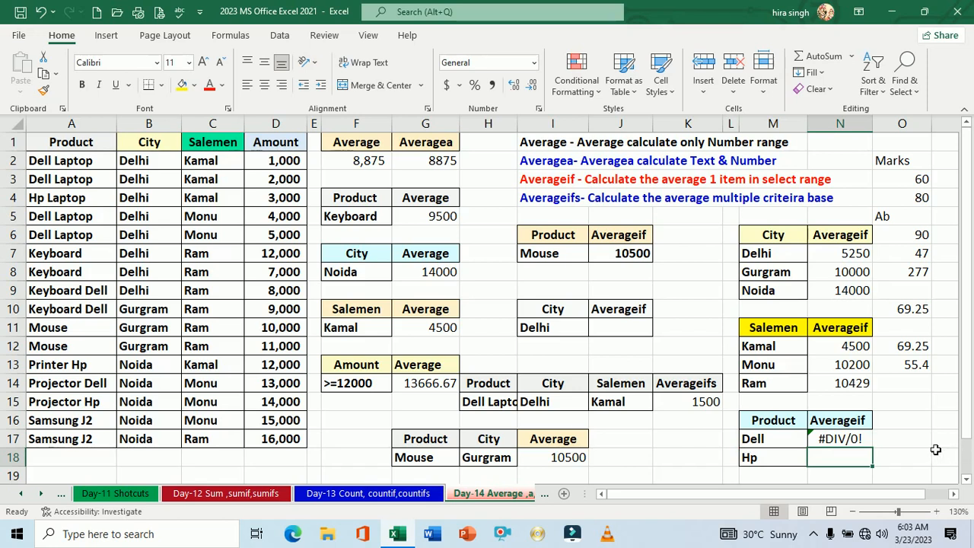
Fill the N17 product average formula down to N18
left_click(866, 445)
left_click_drag(876, 454, 878, 465)
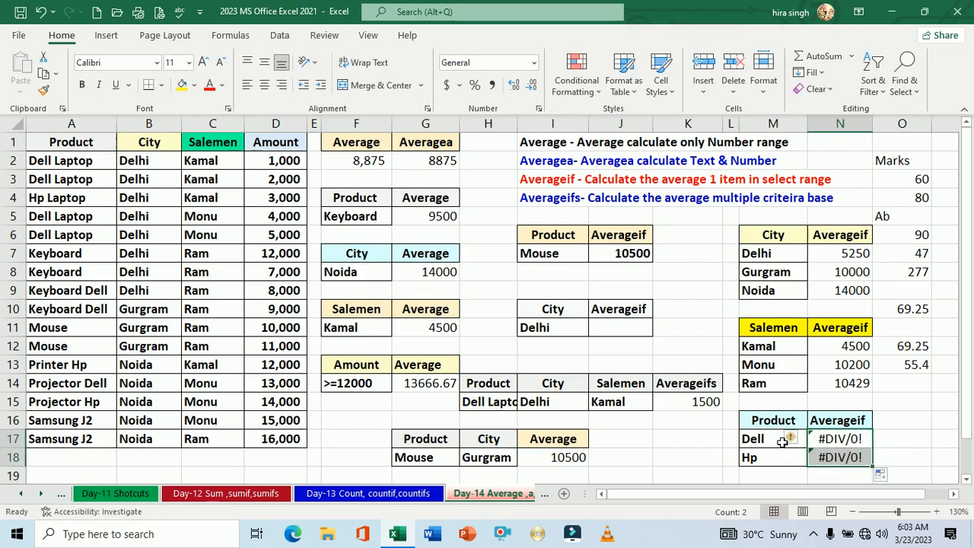
left_click(708, 439)
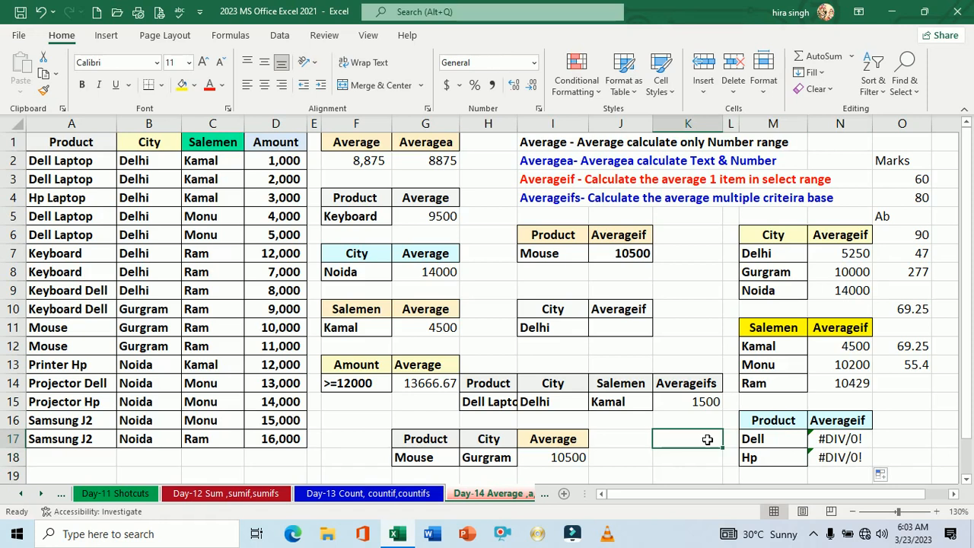
Add wildcards around the product criterion in M17 so it reads *Dell*
double_click(780, 444)
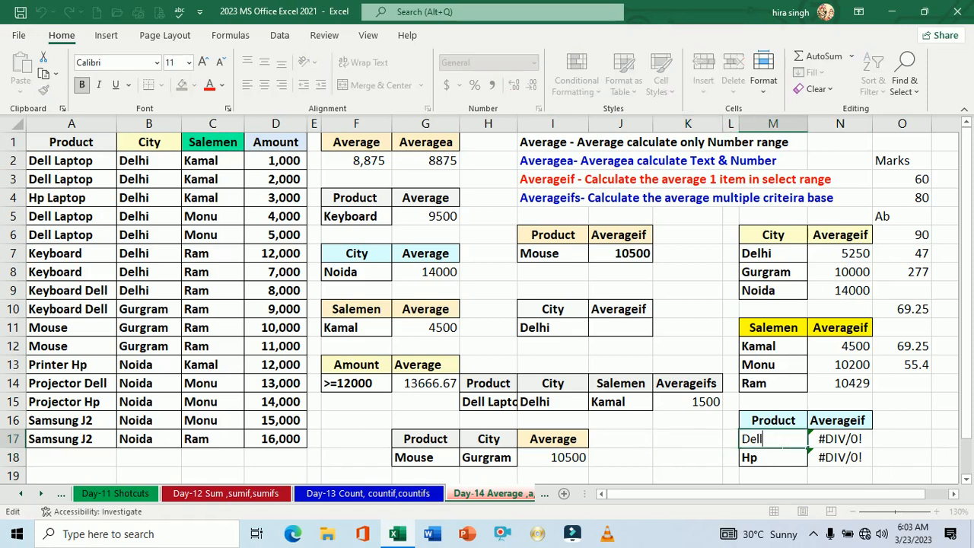
key("Return")
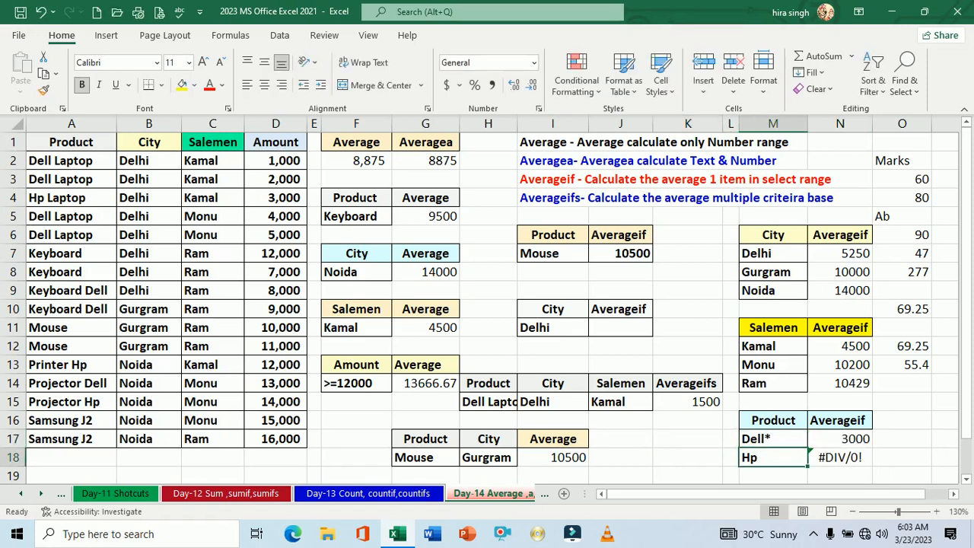
double_click(750, 441)
type("*")
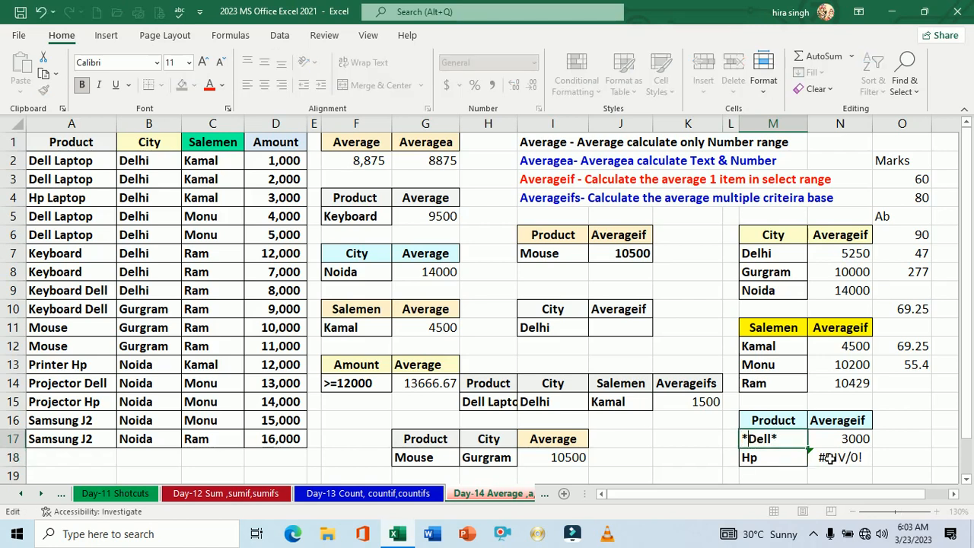
key("Return")
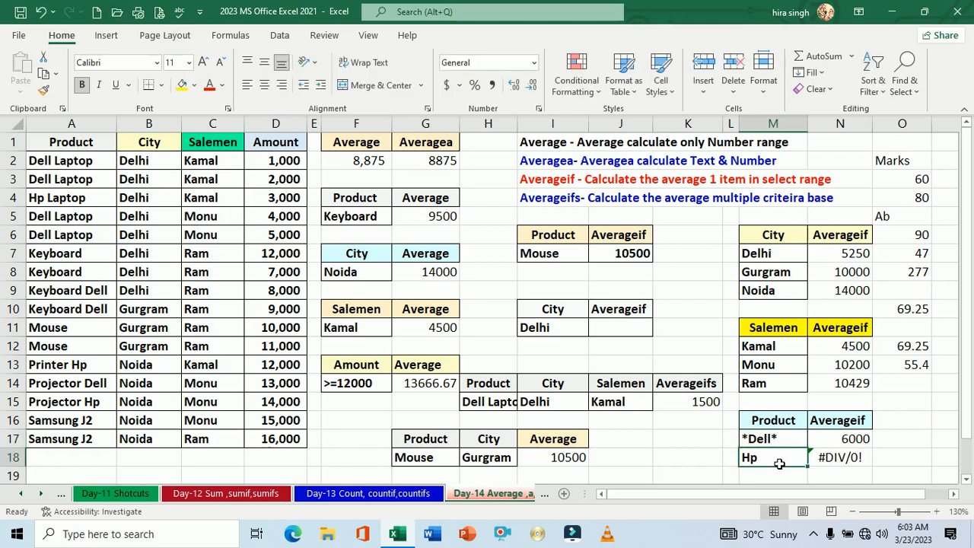
Add wildcards around the product criterion in M18 so it reads *Hp*
double_click(779, 464)
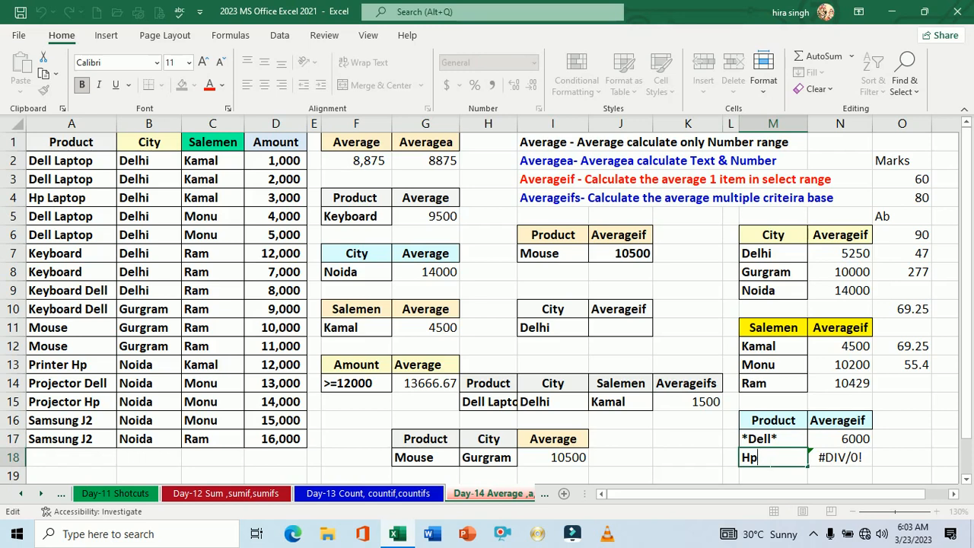
type("*")
key("Return")
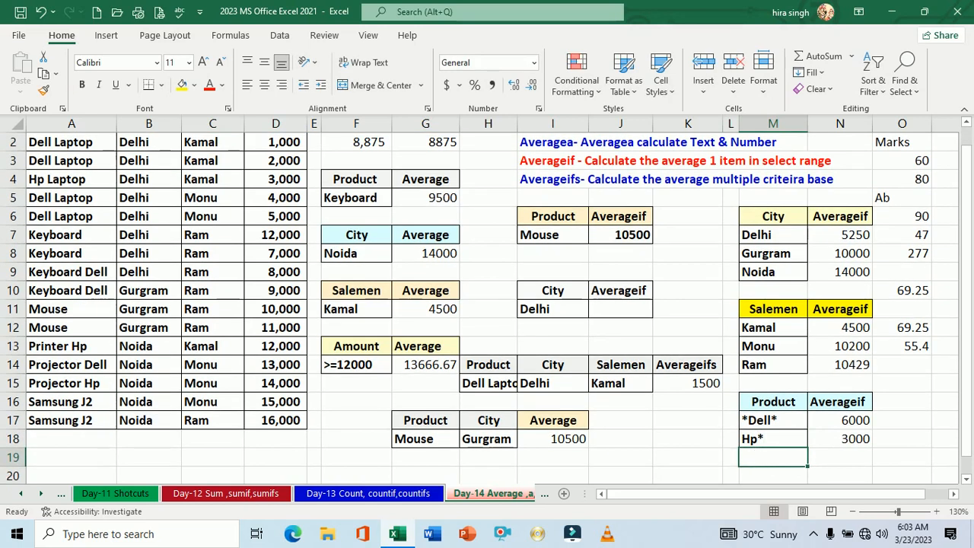
double_click(749, 442)
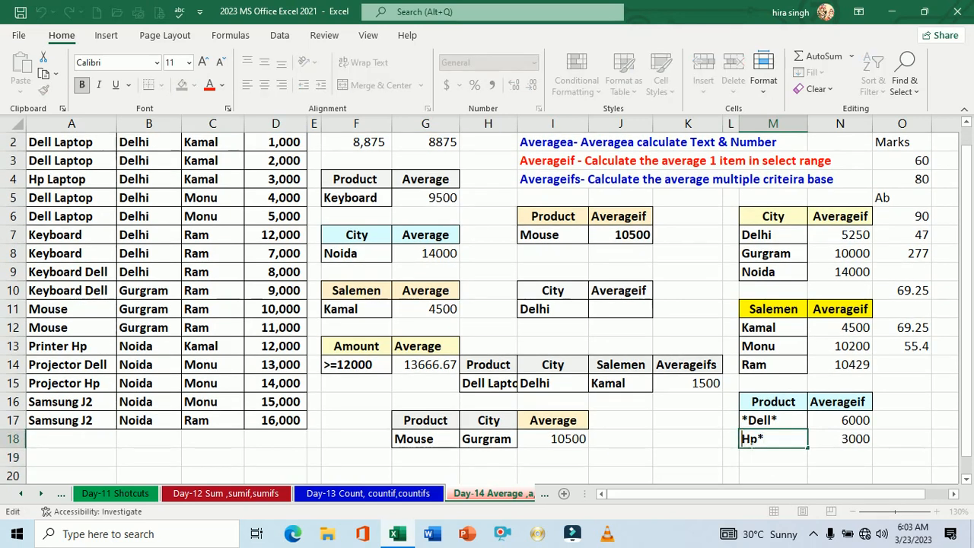
type("*")
key("Return")
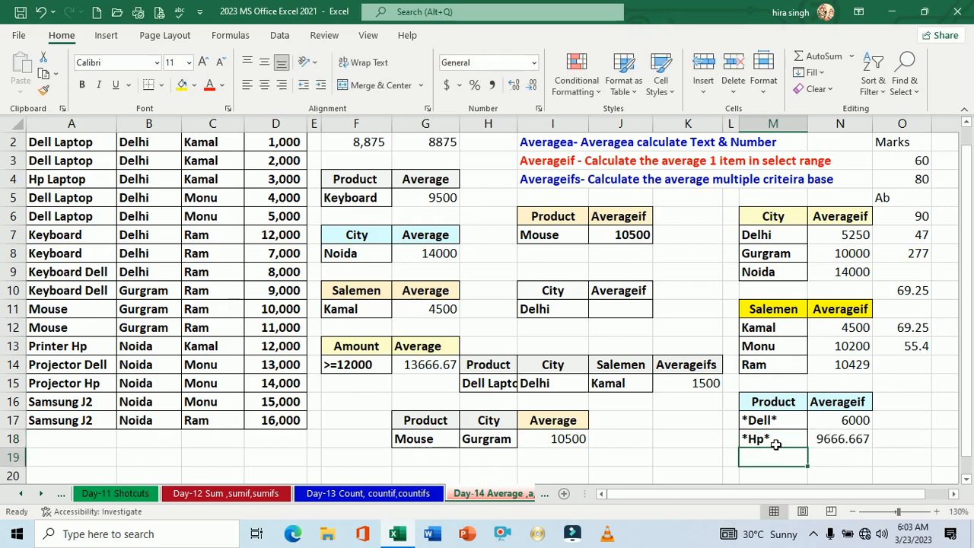
scroll(761, 458, "up", 1)
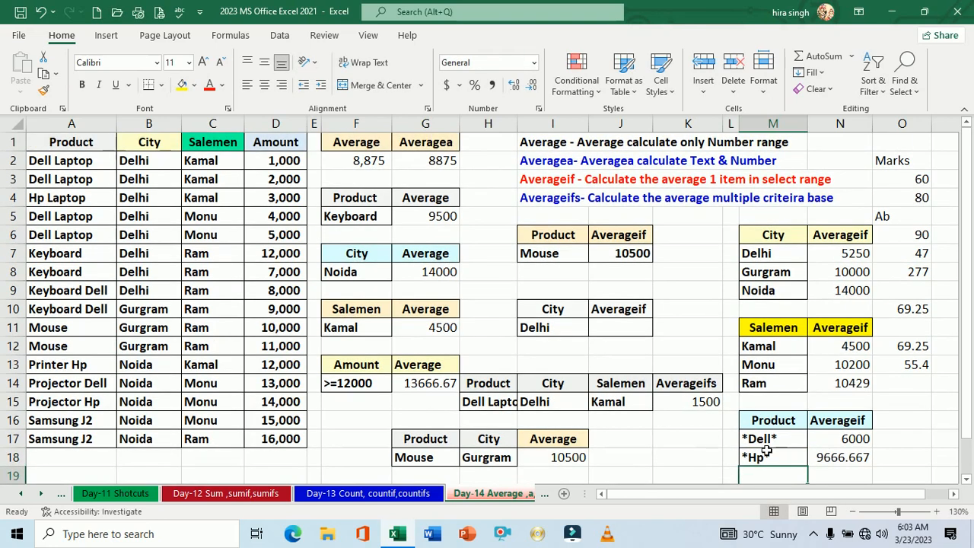
double_click(786, 445)
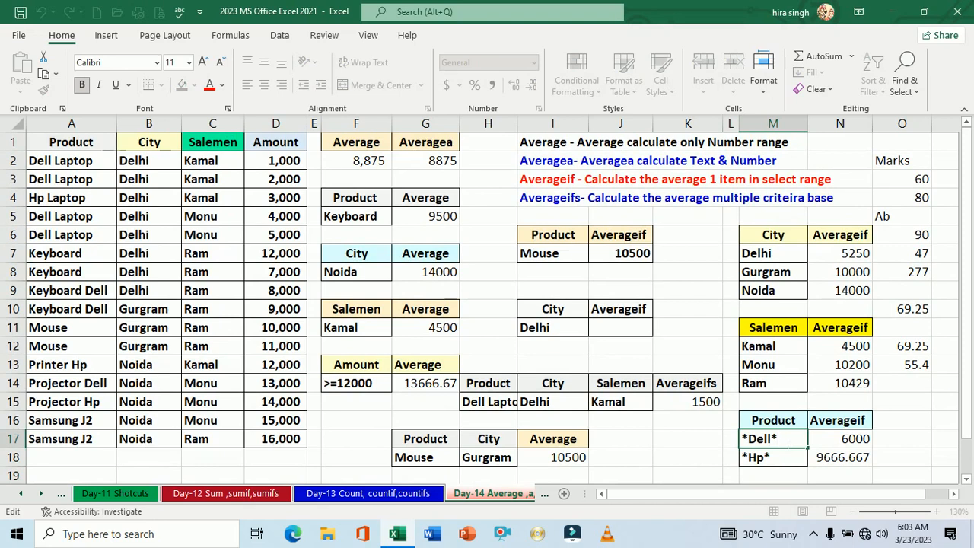
left_click(716, 457)
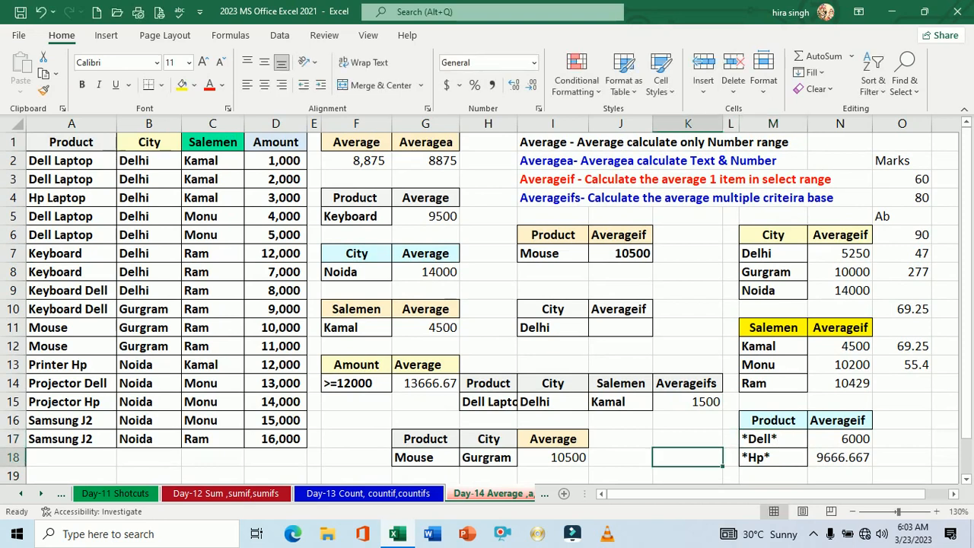